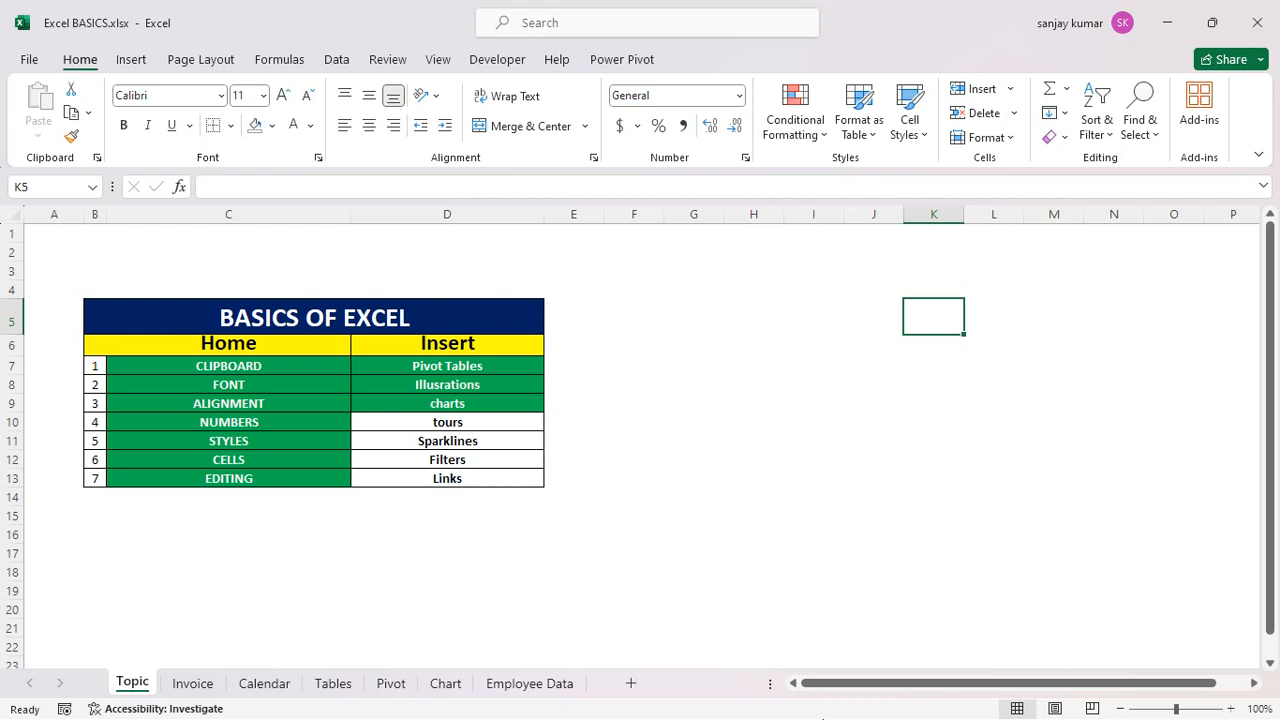
Create a PivotTable on a new worksheet from the TBL_Employees table on the Employee Data sheet.
click(142, 64)
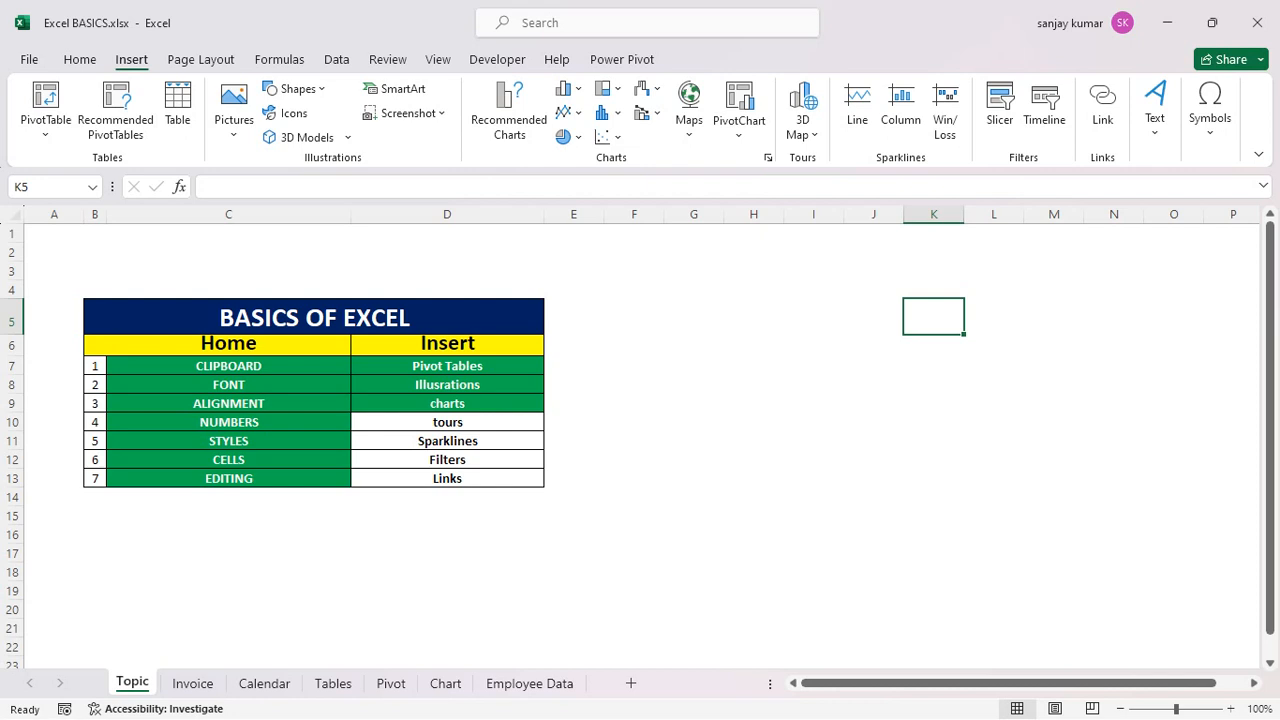
click(447, 684)
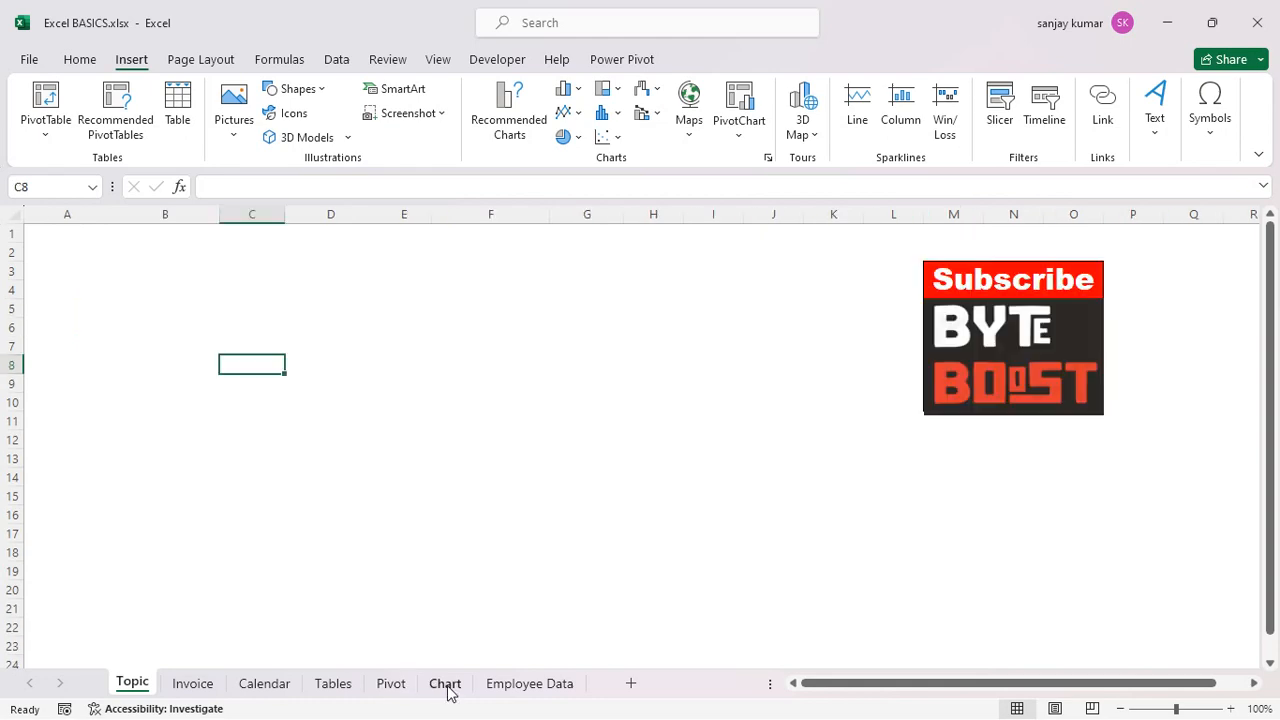
click(530, 684)
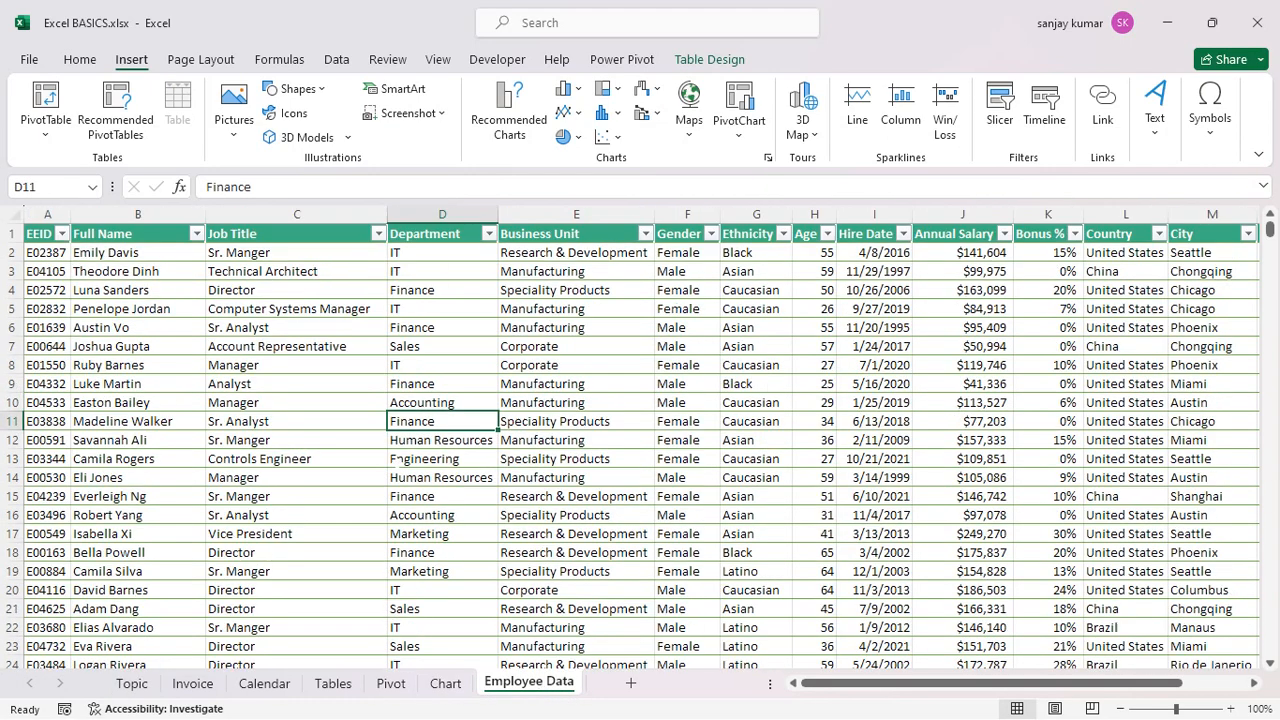
scroll(255, 423, up, 1)
key(alt)
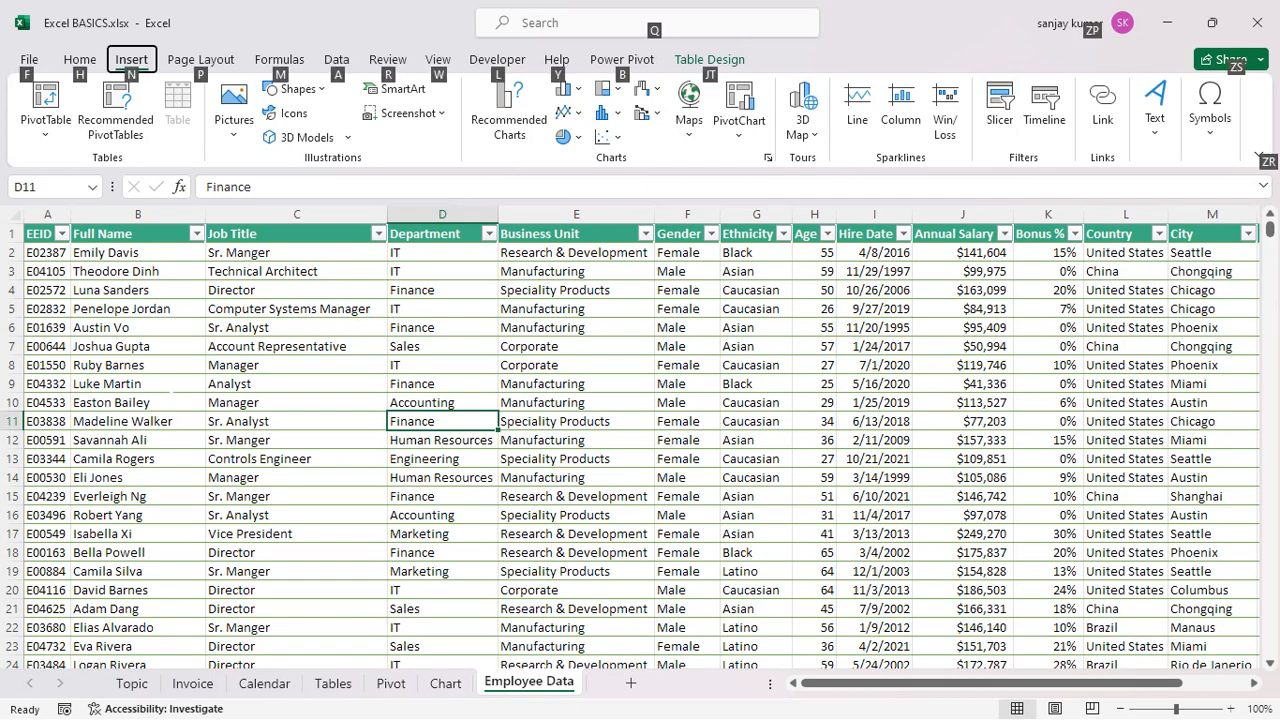
key(n)
key(v)
key(t)
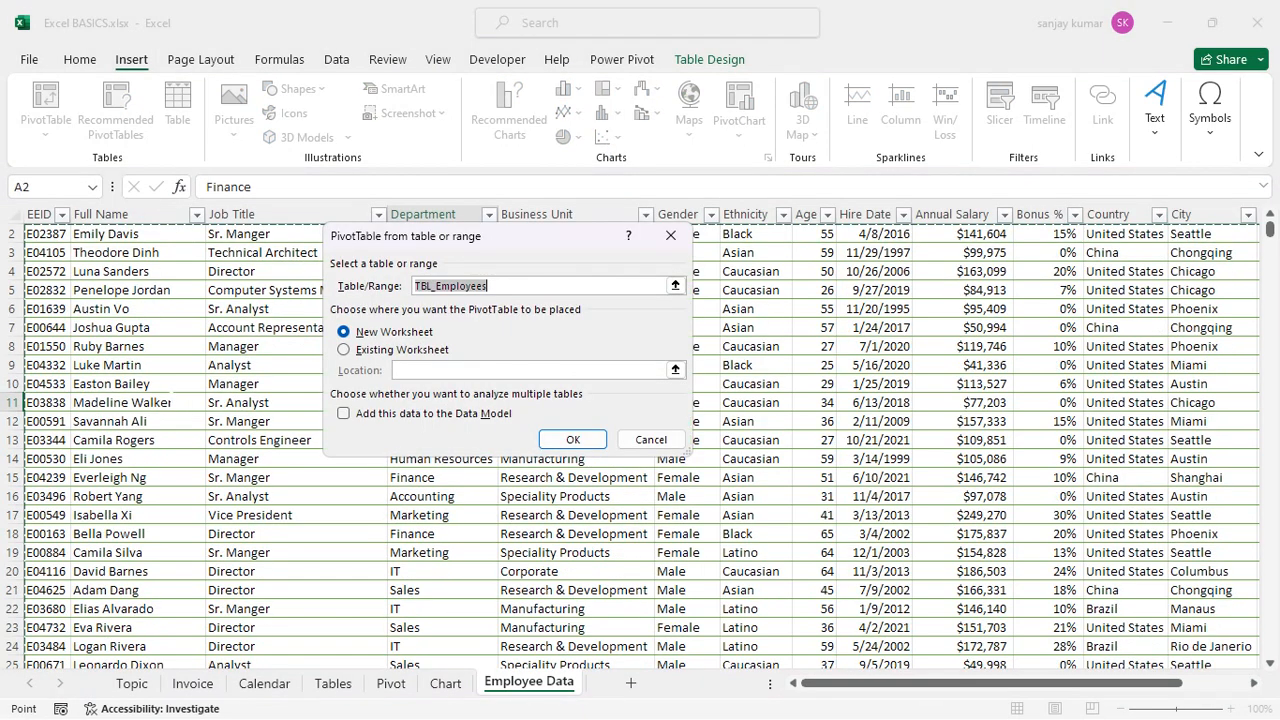
key(Return)
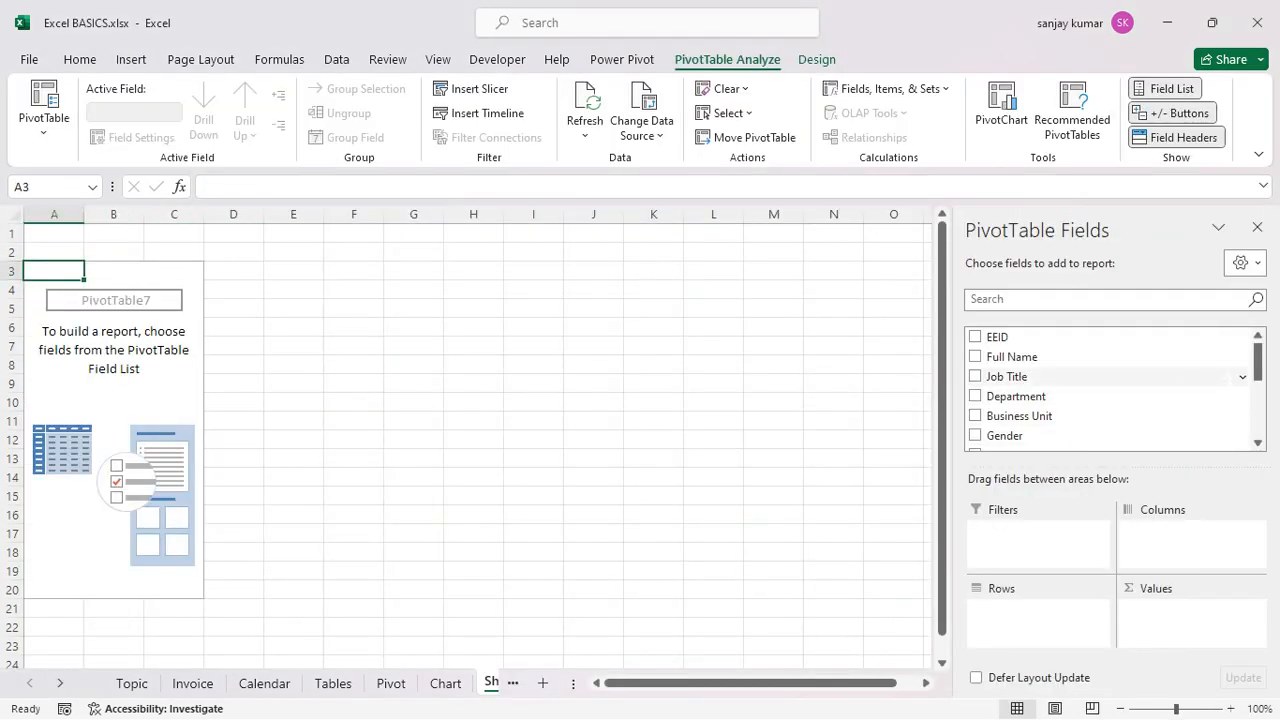
Lay out the PivotTable with Department as the row field and Gender as the column field.
drag(1020, 396, 1046, 630)
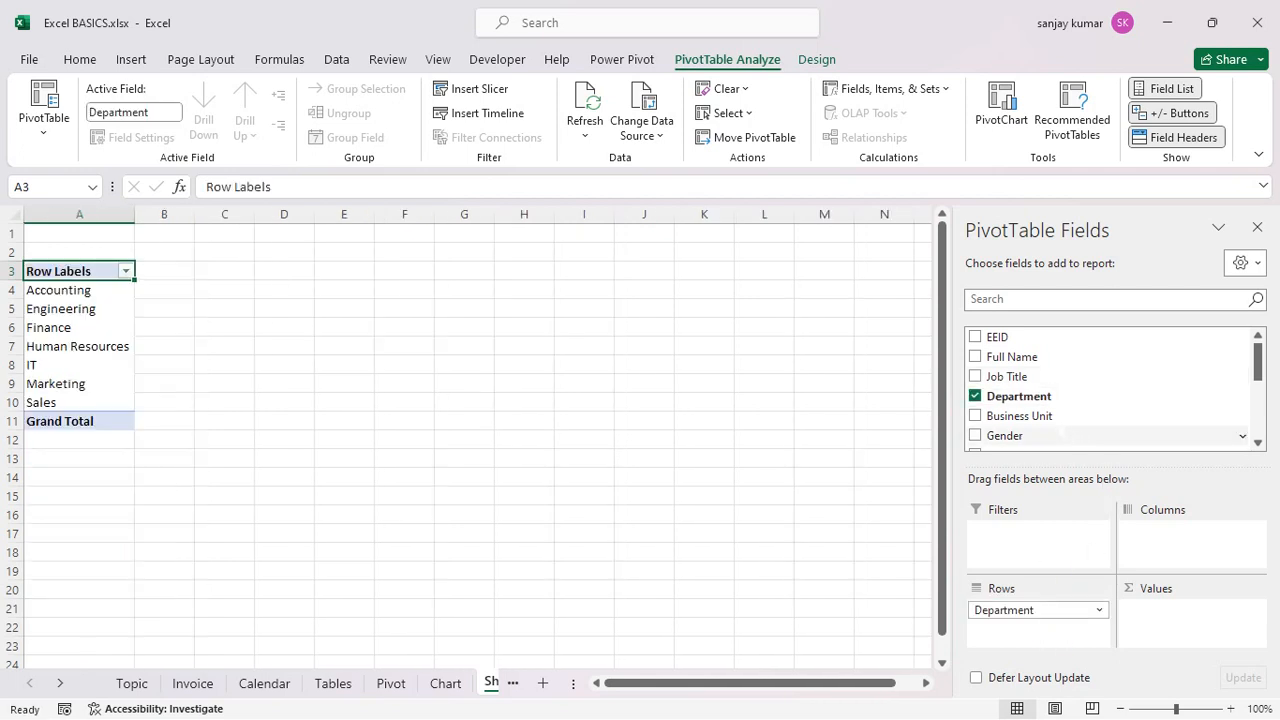
drag(1040, 434, 1180, 556)
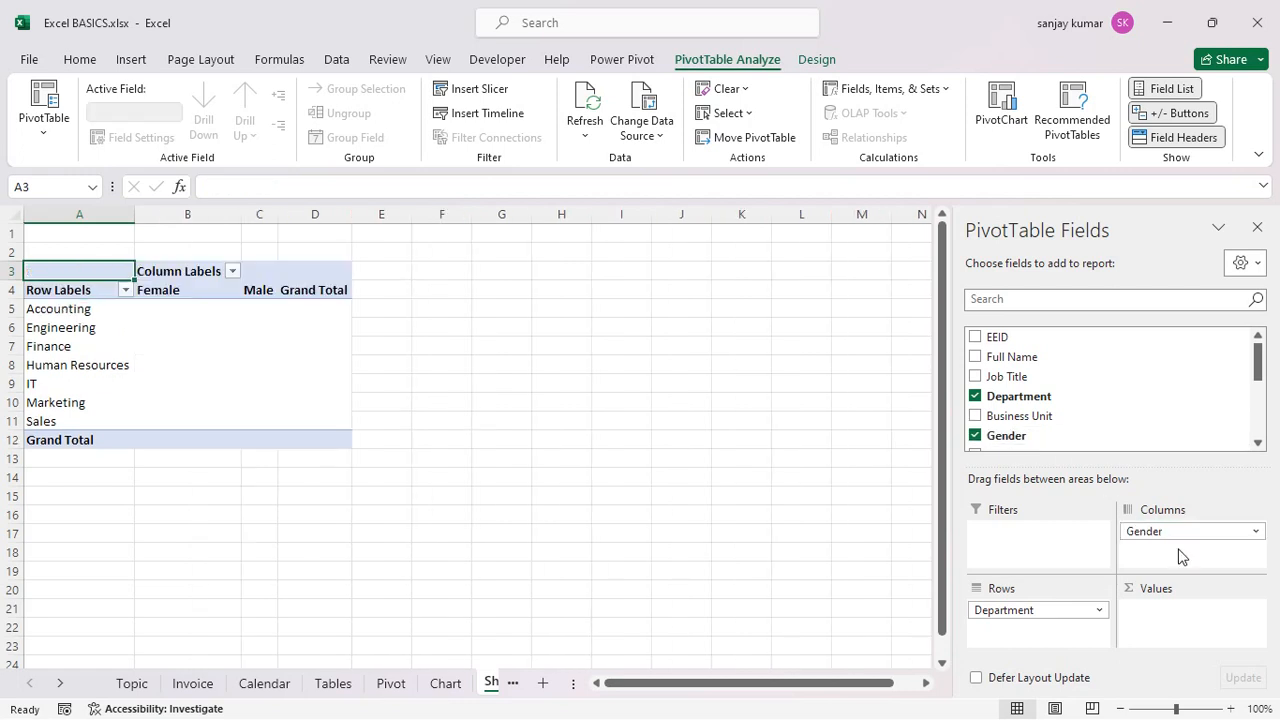
Add the Gender field to the PivotTable's values as a count.
scroll(1180, 395, down, 2)
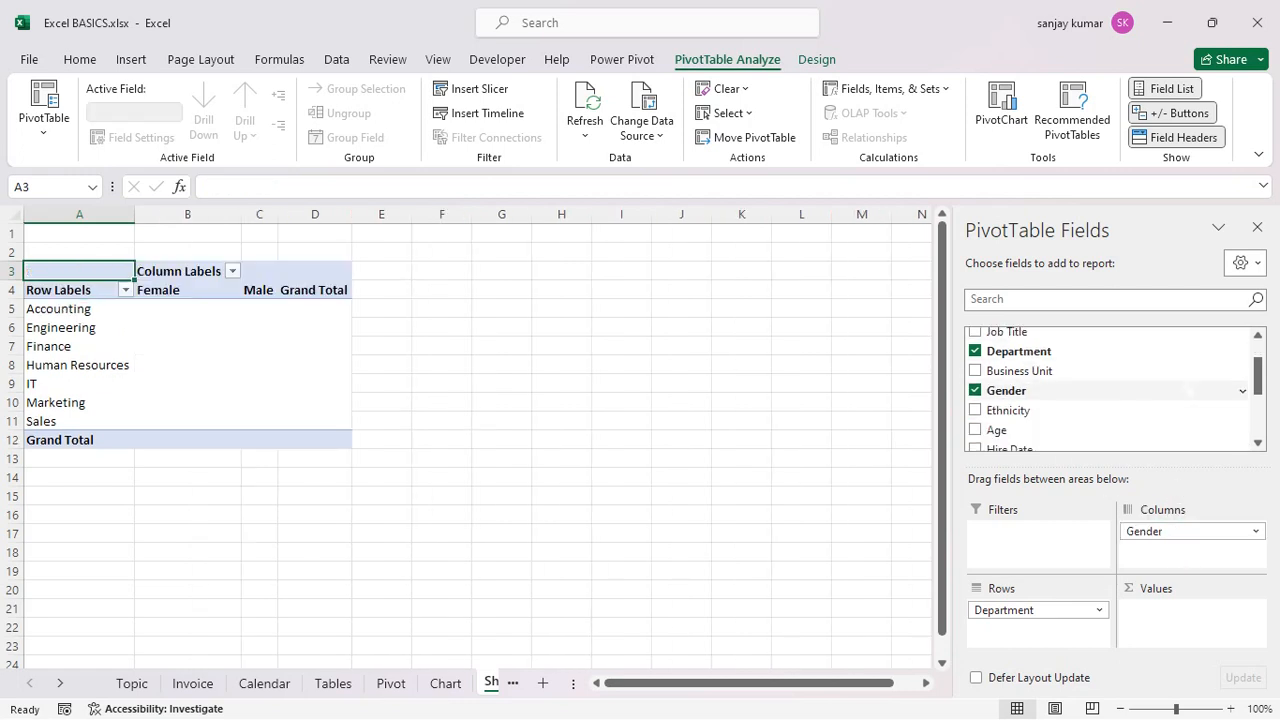
scroll(1180, 395, down, 6)
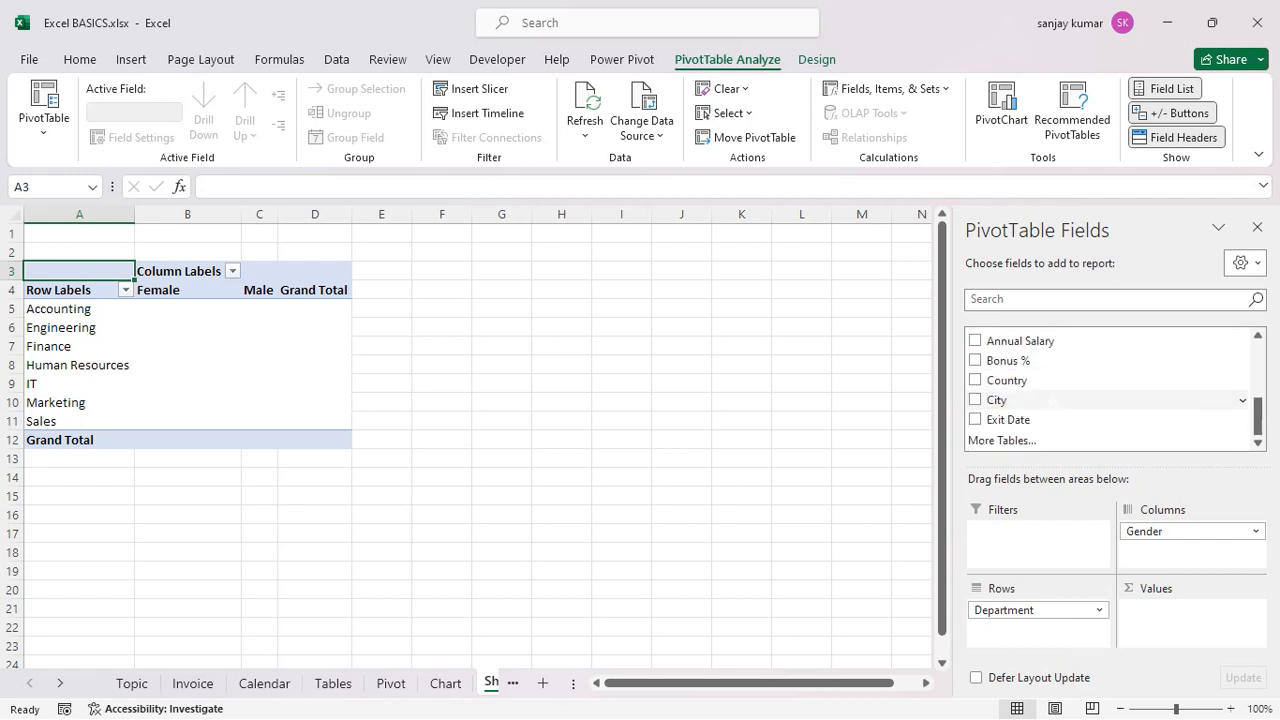
scroll(1110, 395, up, 8)
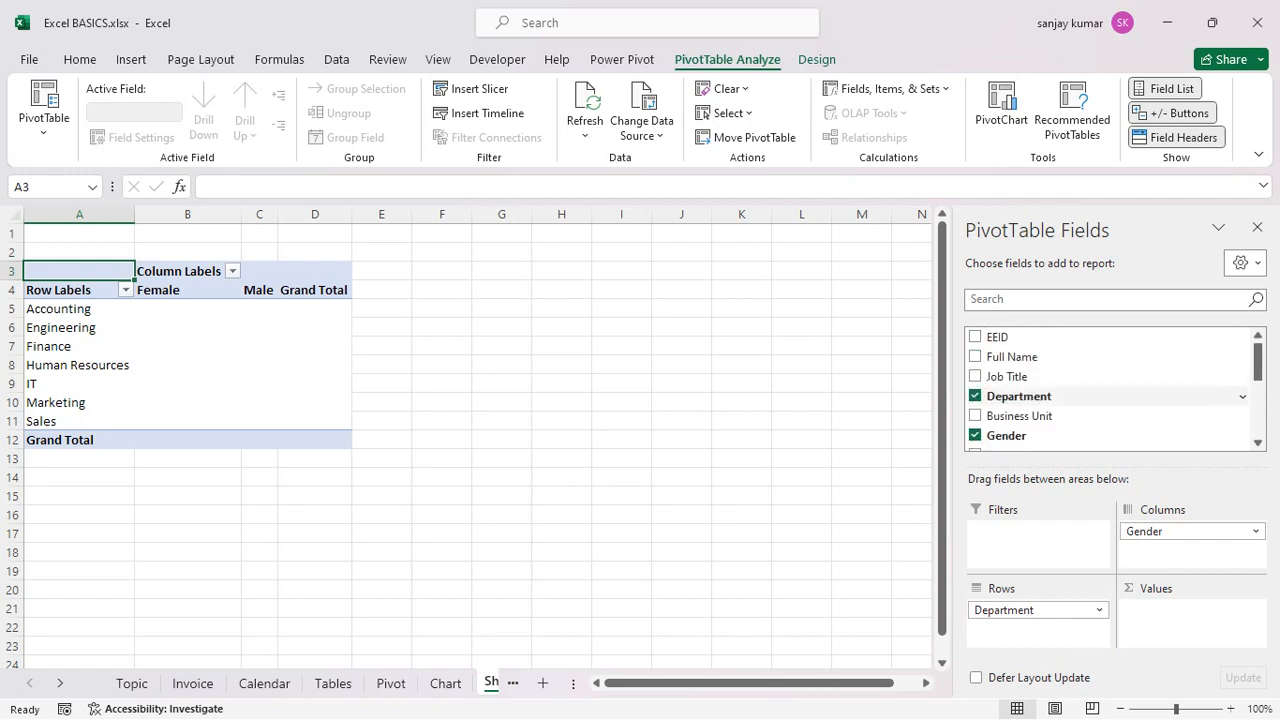
scroll(1110, 405, down, 2)
scroll(1110, 405, up, 2)
scroll(1110, 405, down, 4)
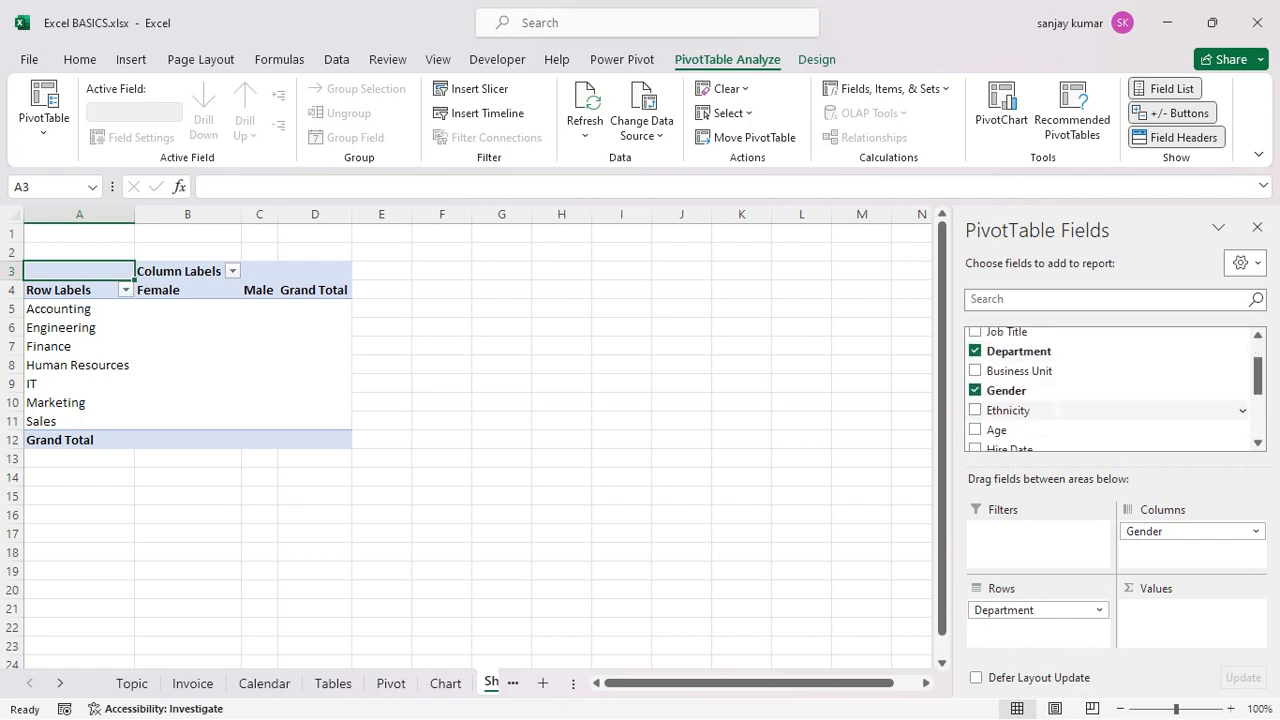
scroll(1055, 404, down, 2)
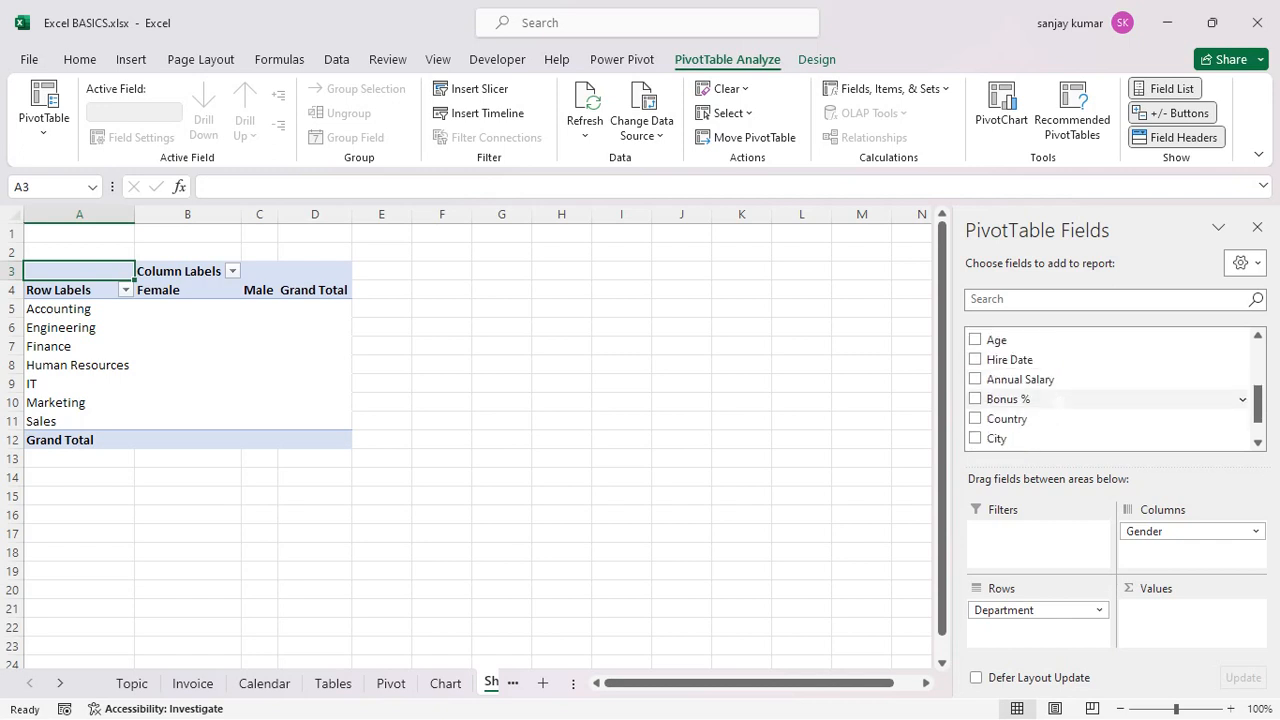
scroll(1055, 400, down, 2)
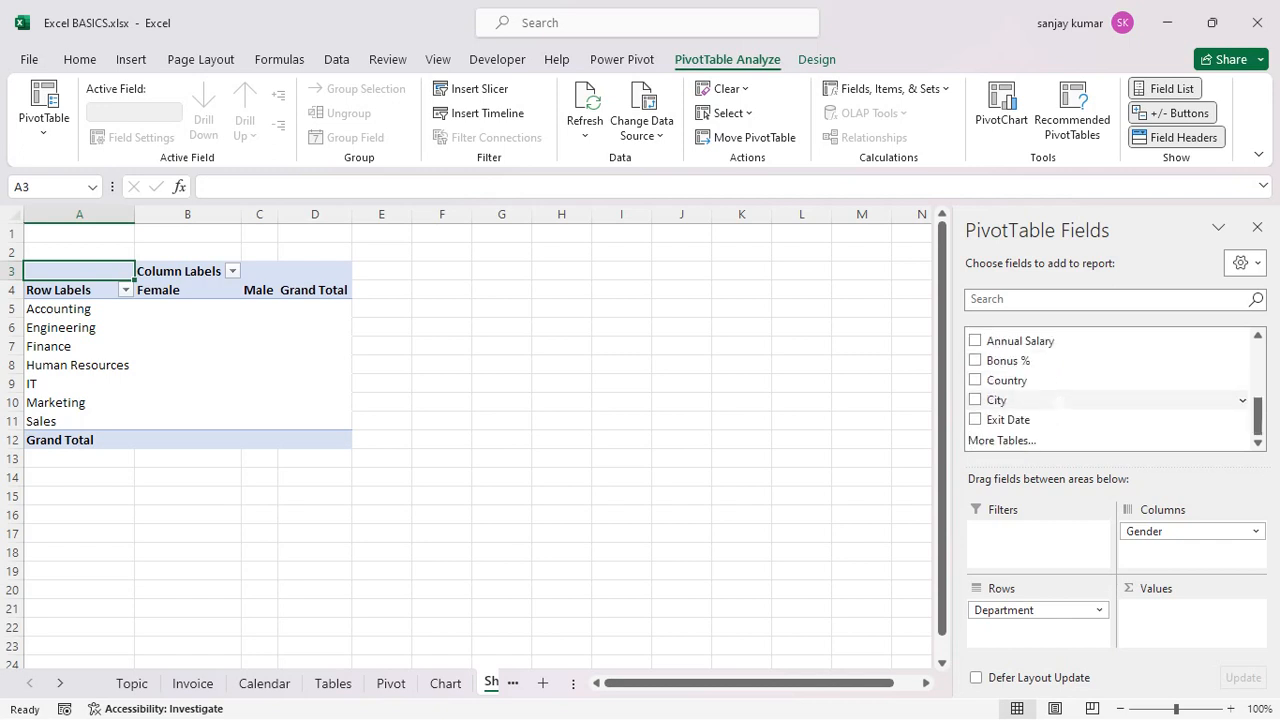
scroll(1055, 400, up, 5)
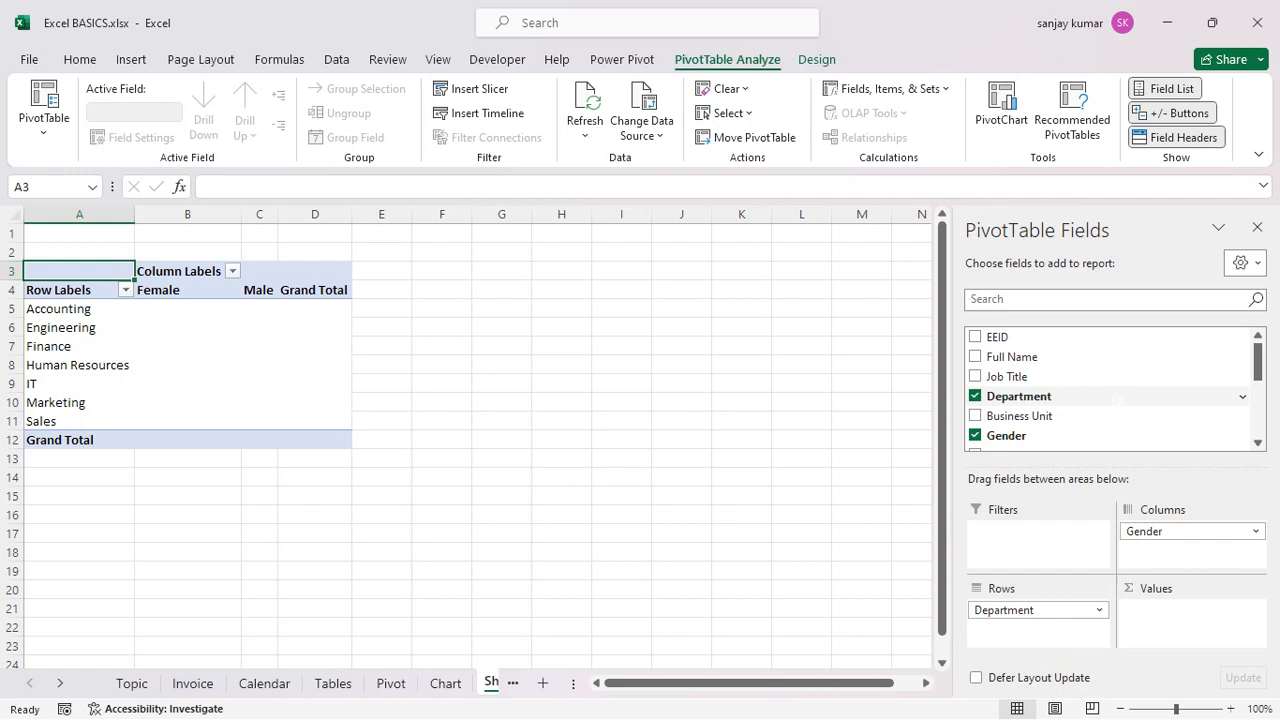
drag(1060, 435, 1160, 610)
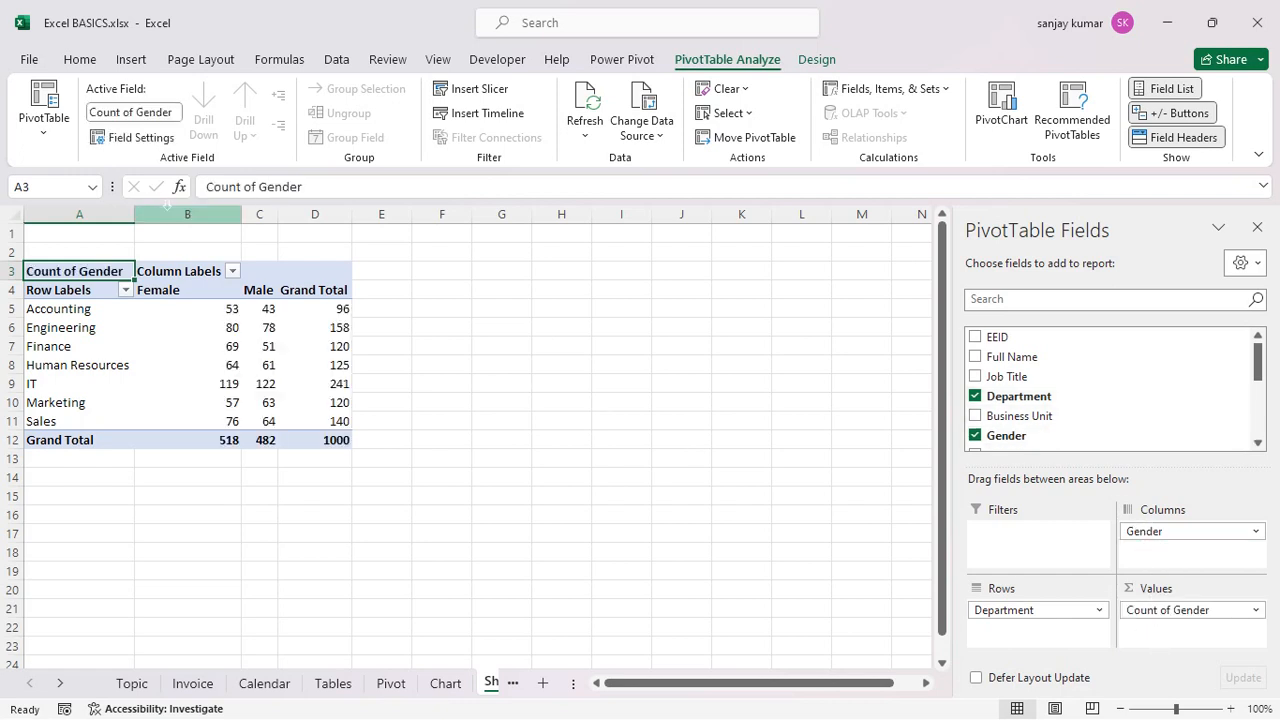
Center the contents of columns B to D horizontally.
drag(175, 214, 343, 180)
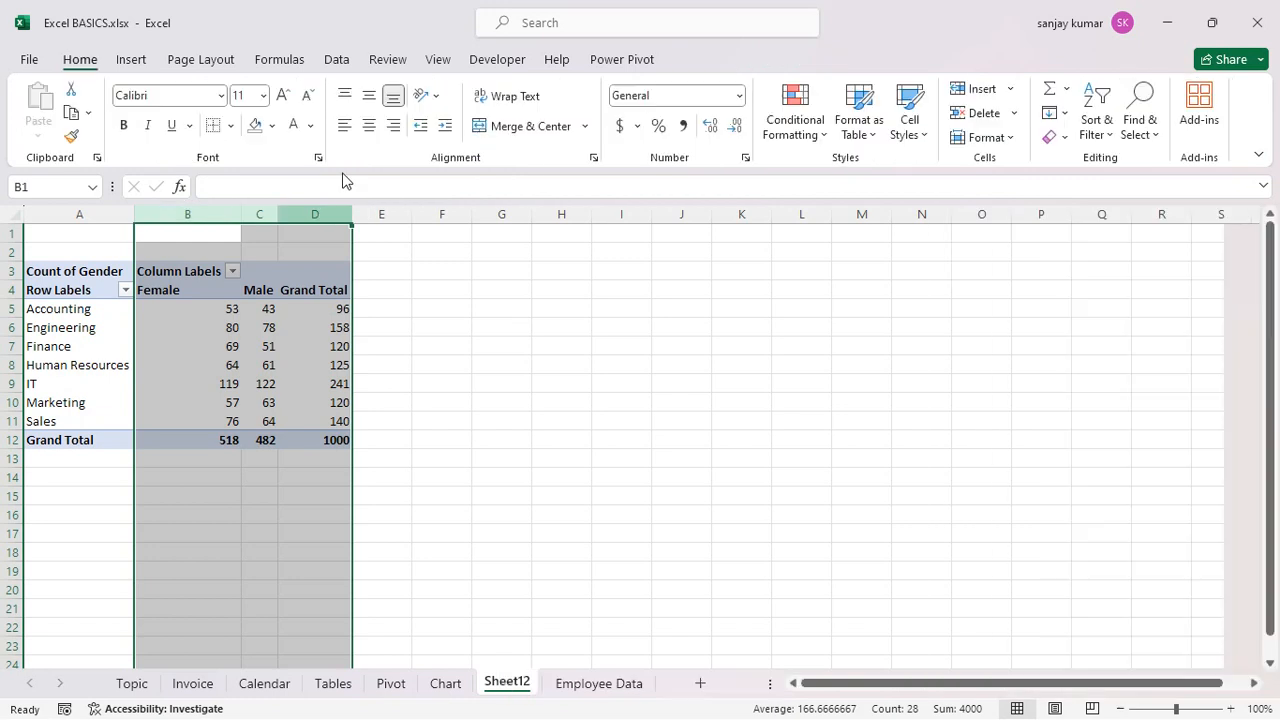
click(369, 125)
click(501, 383)
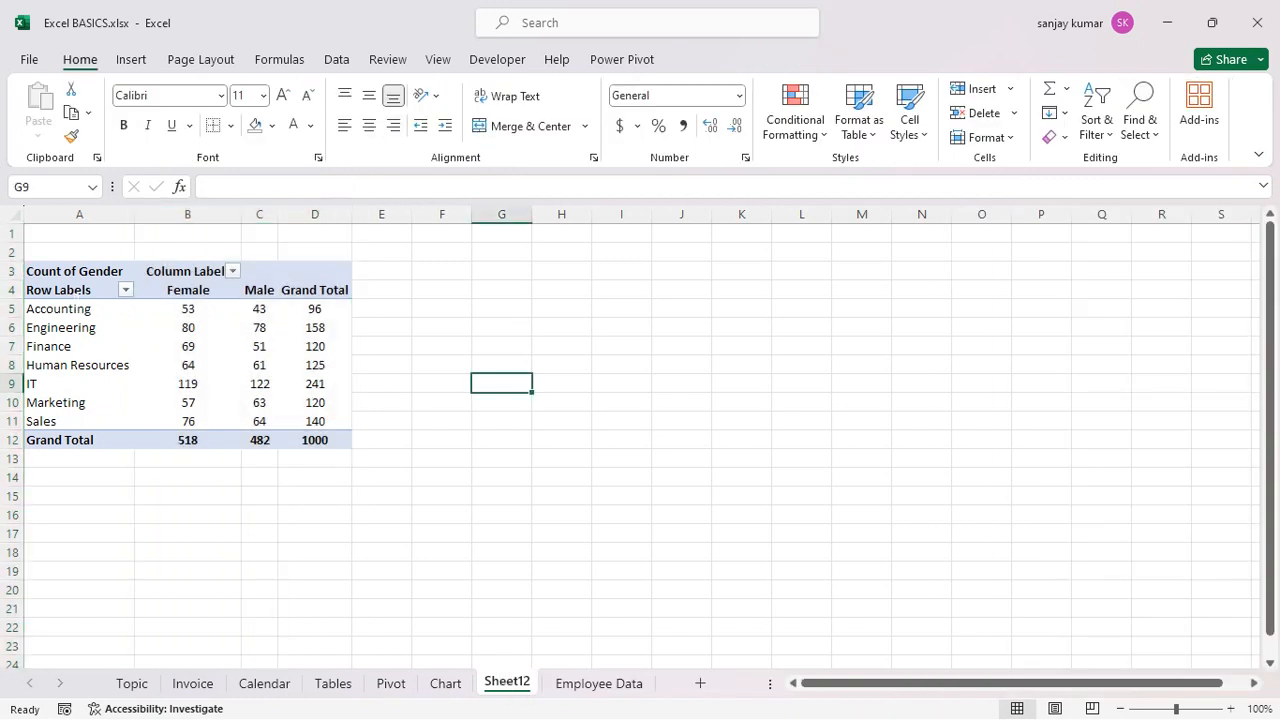
click(44, 272)
key(ctrl+a)
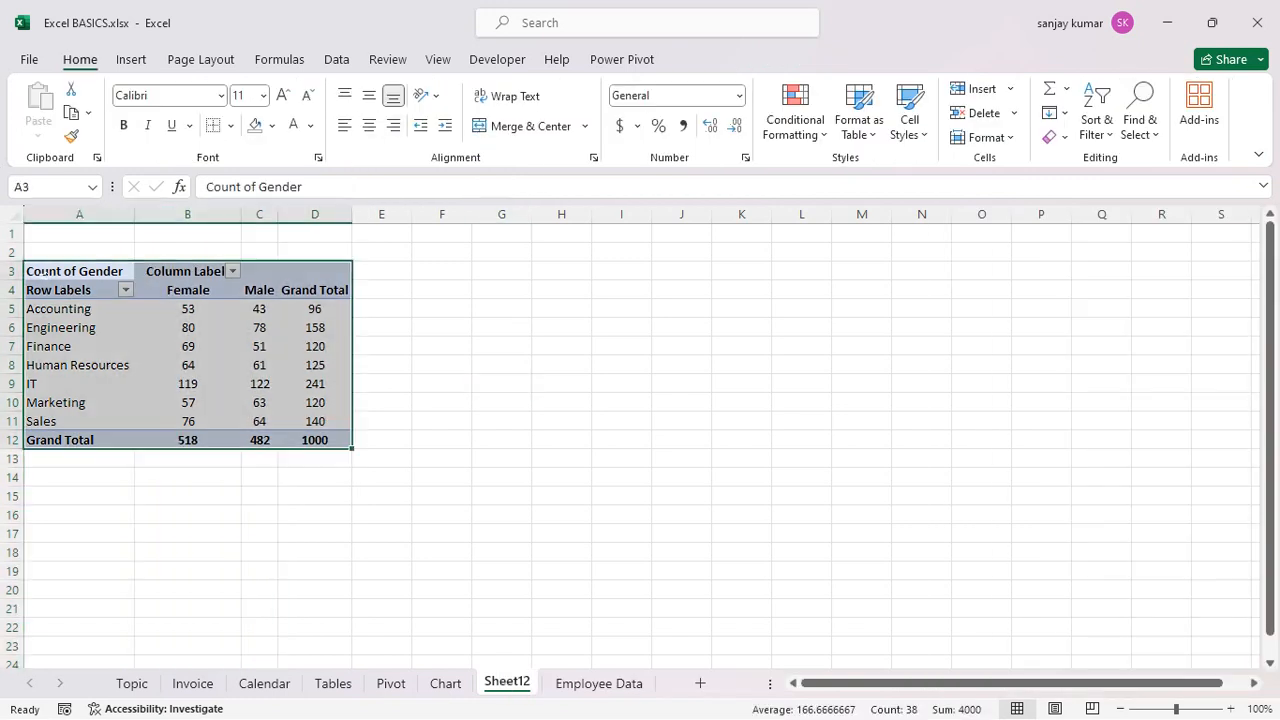
click(131, 59)
click(729, 121)
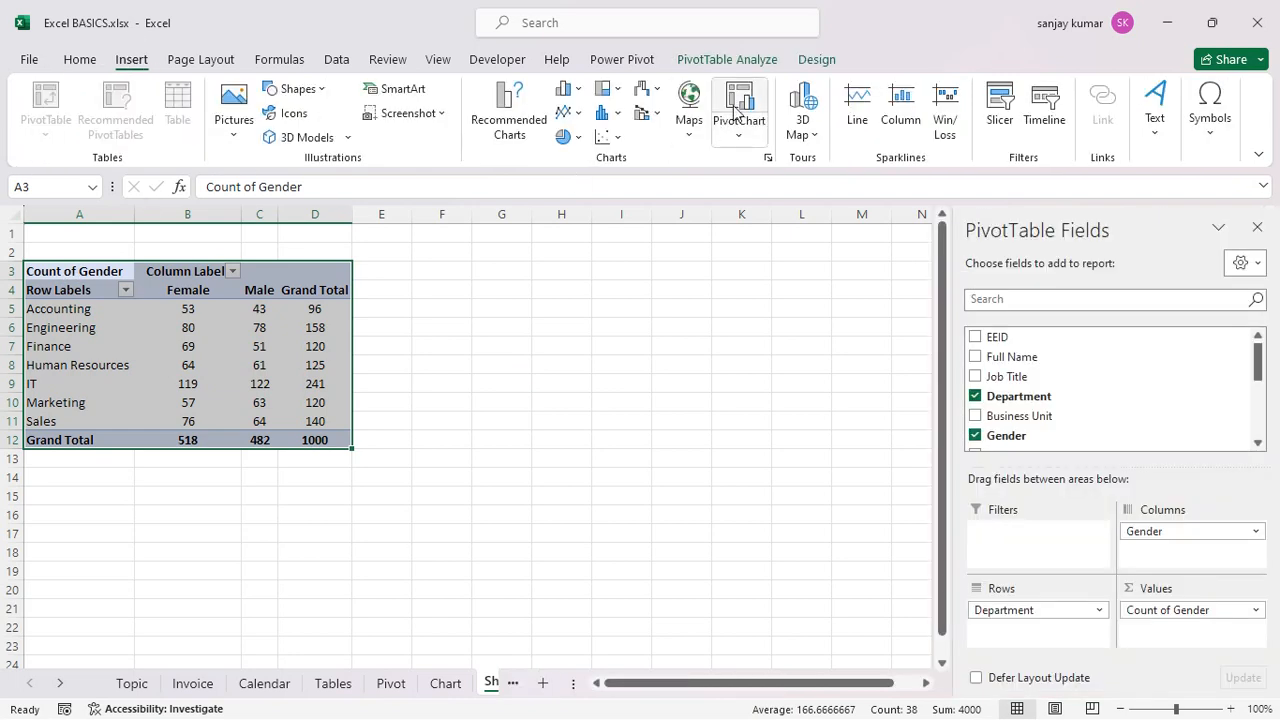
mouse_move(505, 251)
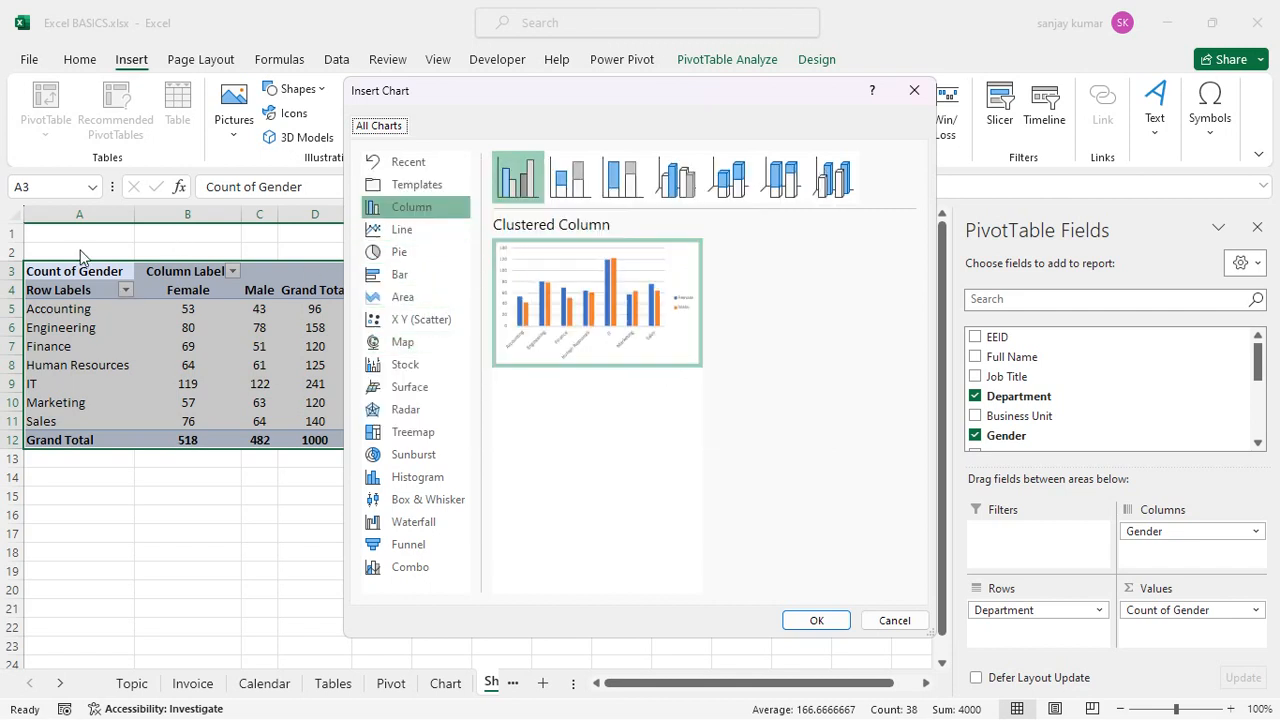
click(913, 90)
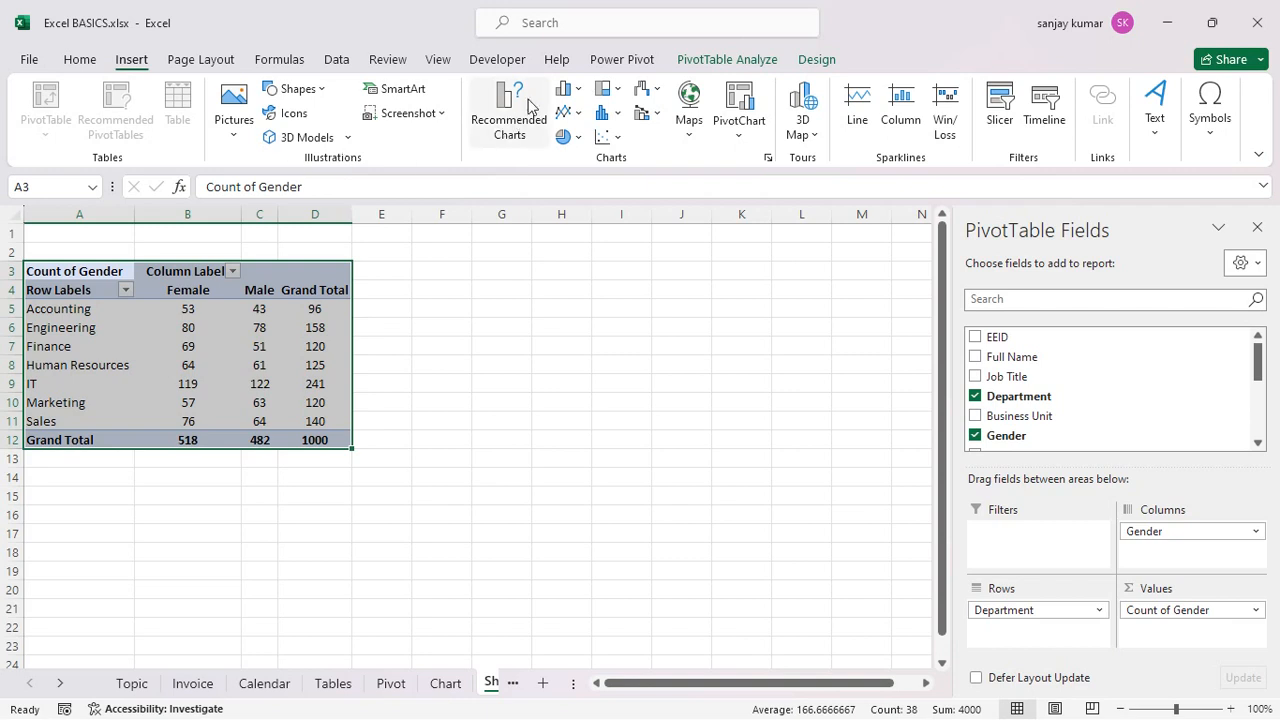
Try a clustered column chart of the PivotTable data, and delete the chart again.
click(570, 88)
click(582, 155)
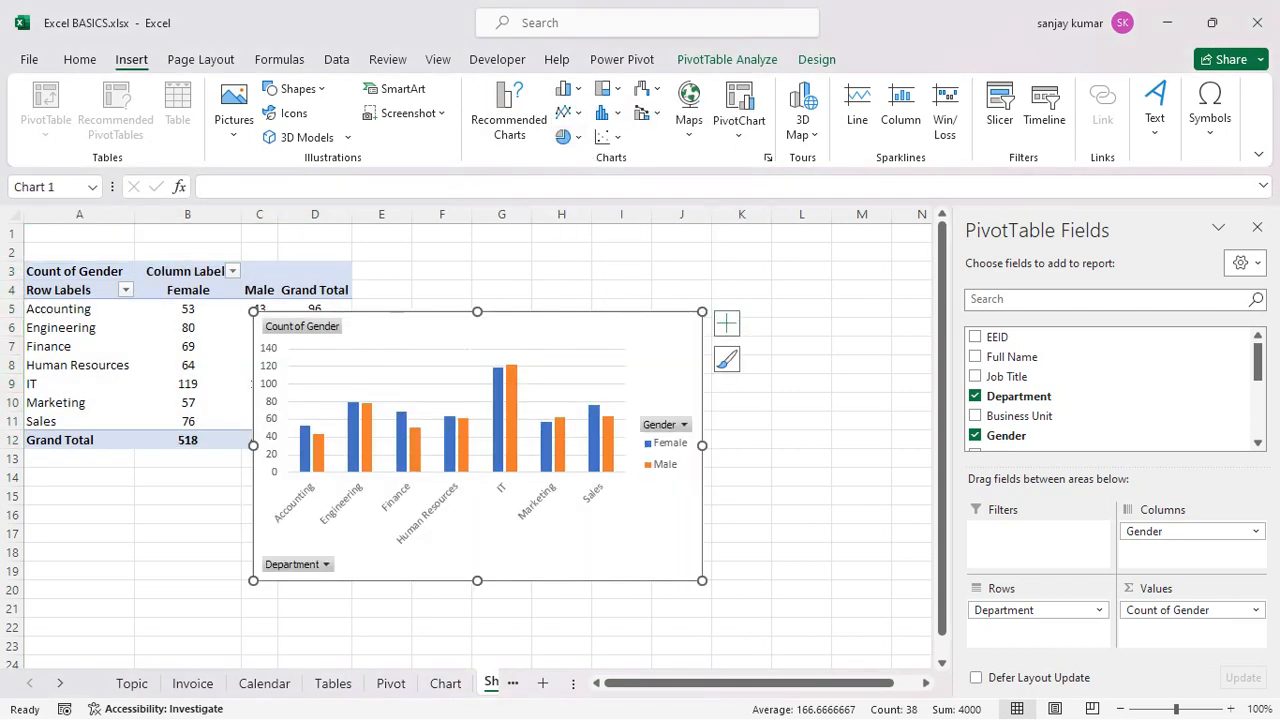
key(Delete)
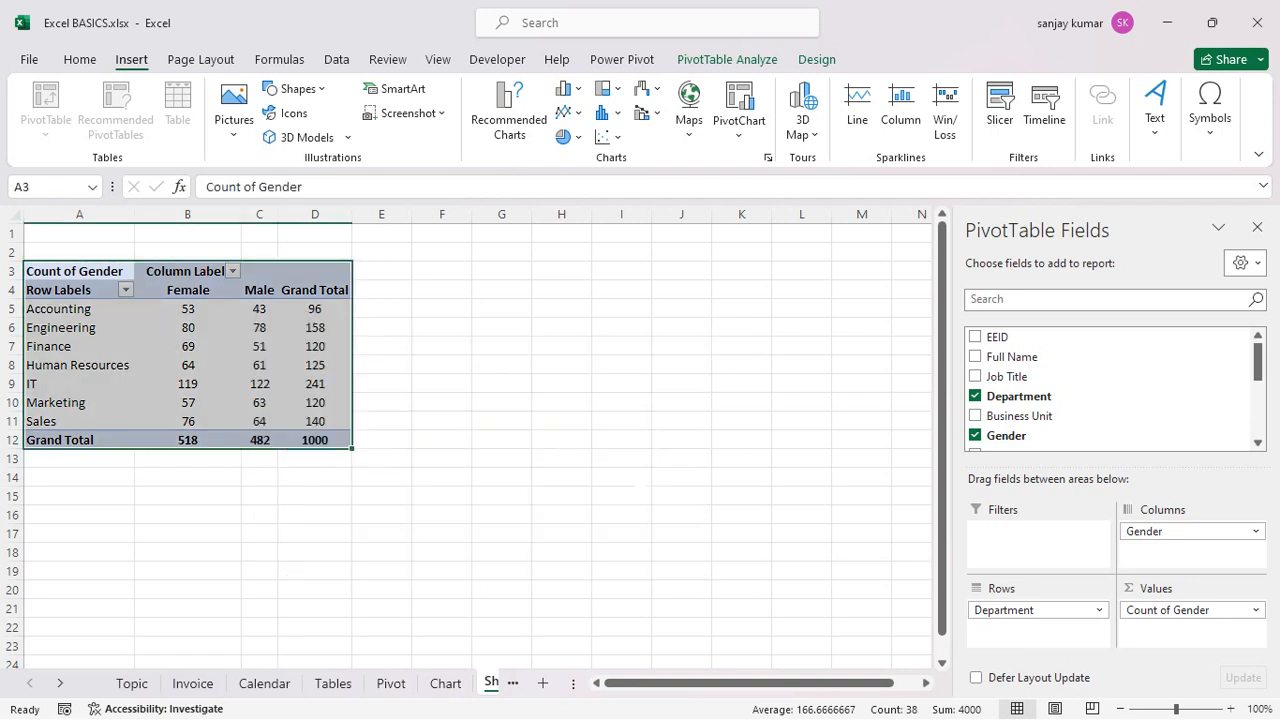
click(640, 481)
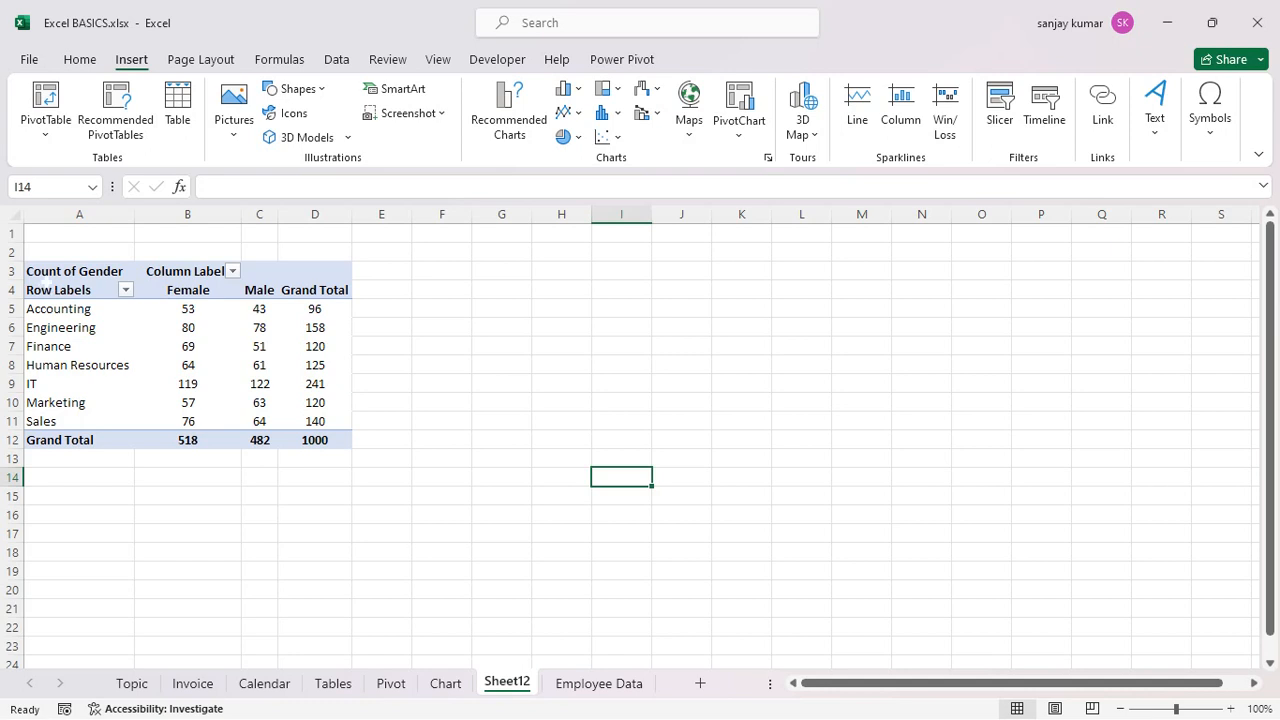
Insert a clustered column PivotChart from the whole PivotTable and place it beside the table, starting near cell E1.
click(40, 288)
drag(620, 417, 612, 405)
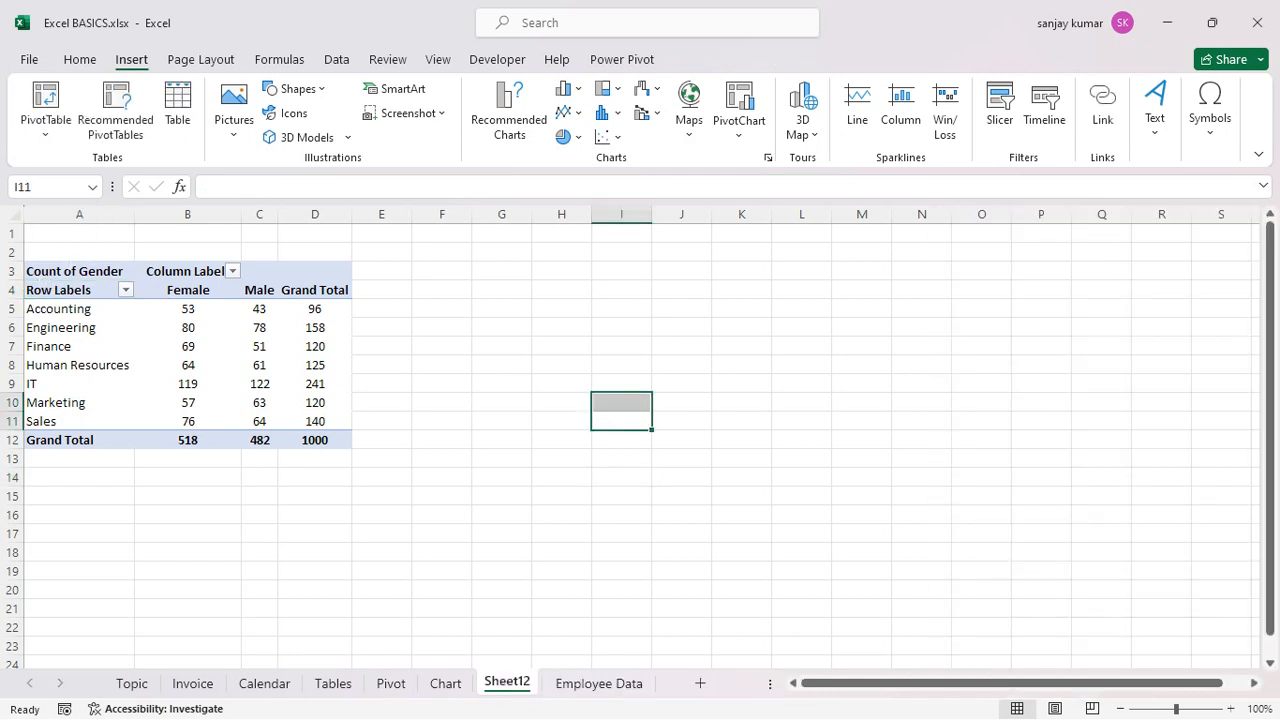
click(71, 264)
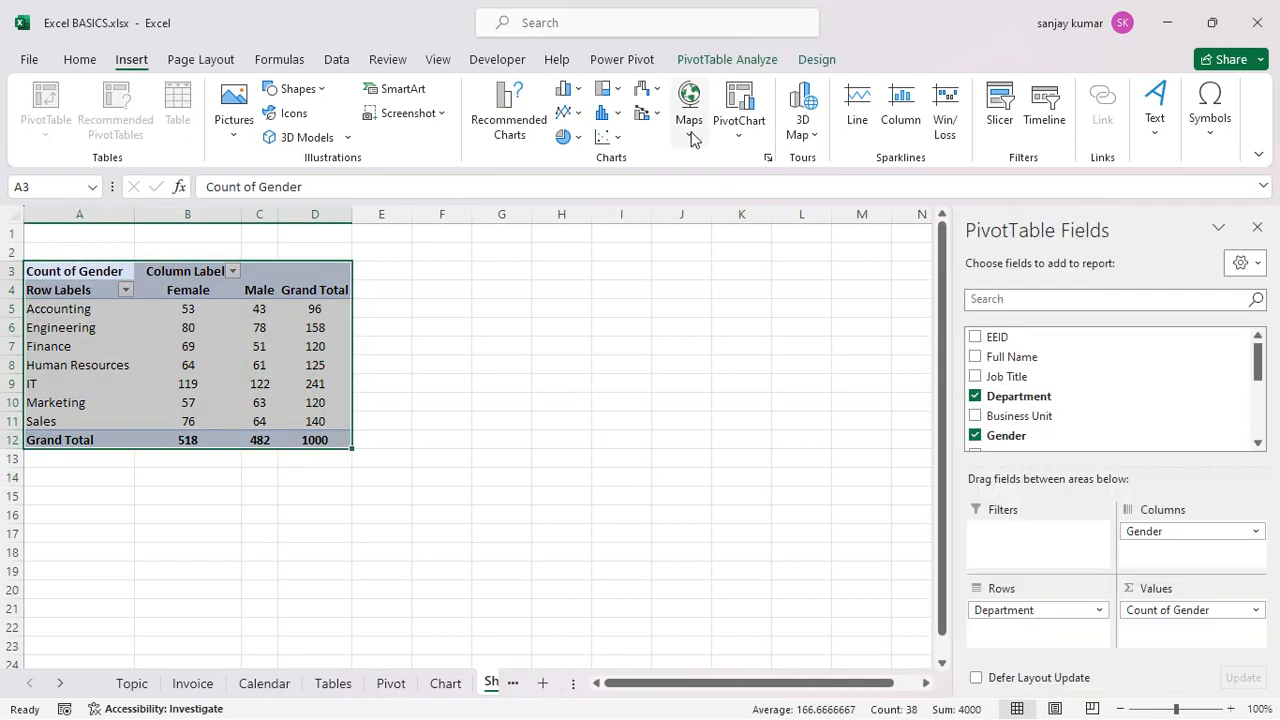
click(741, 120)
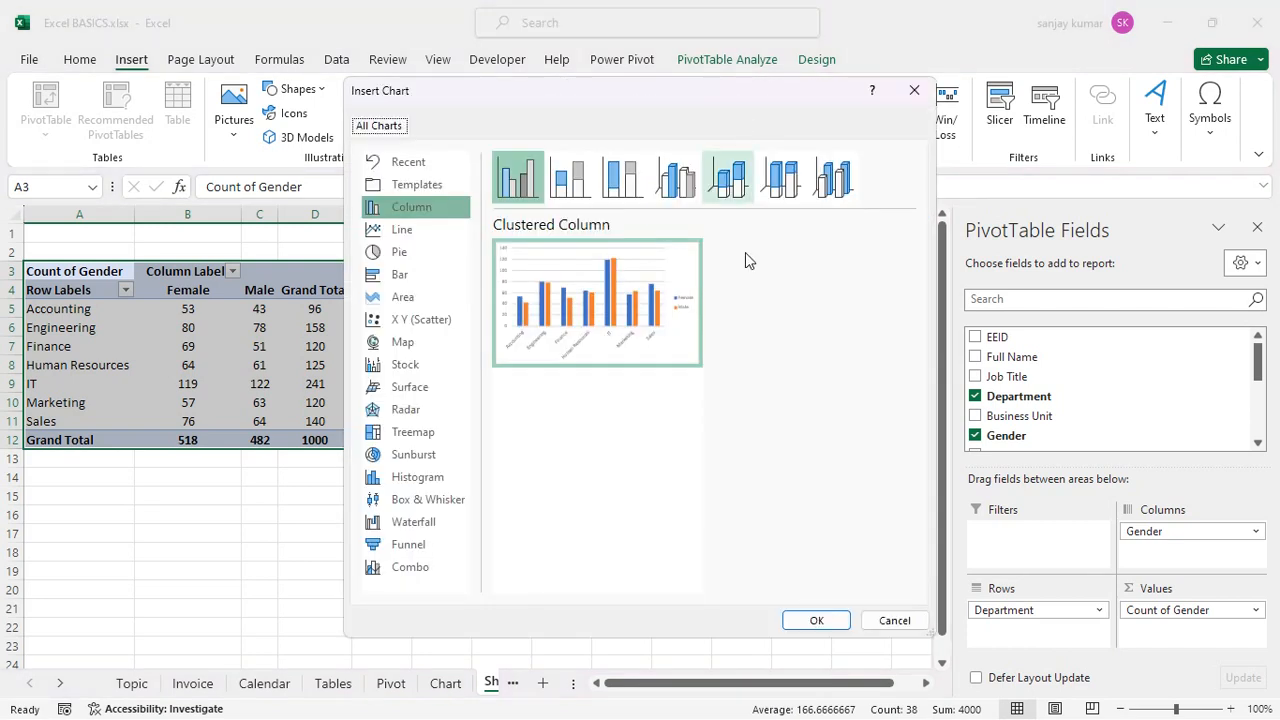
mouse_move(508, 348)
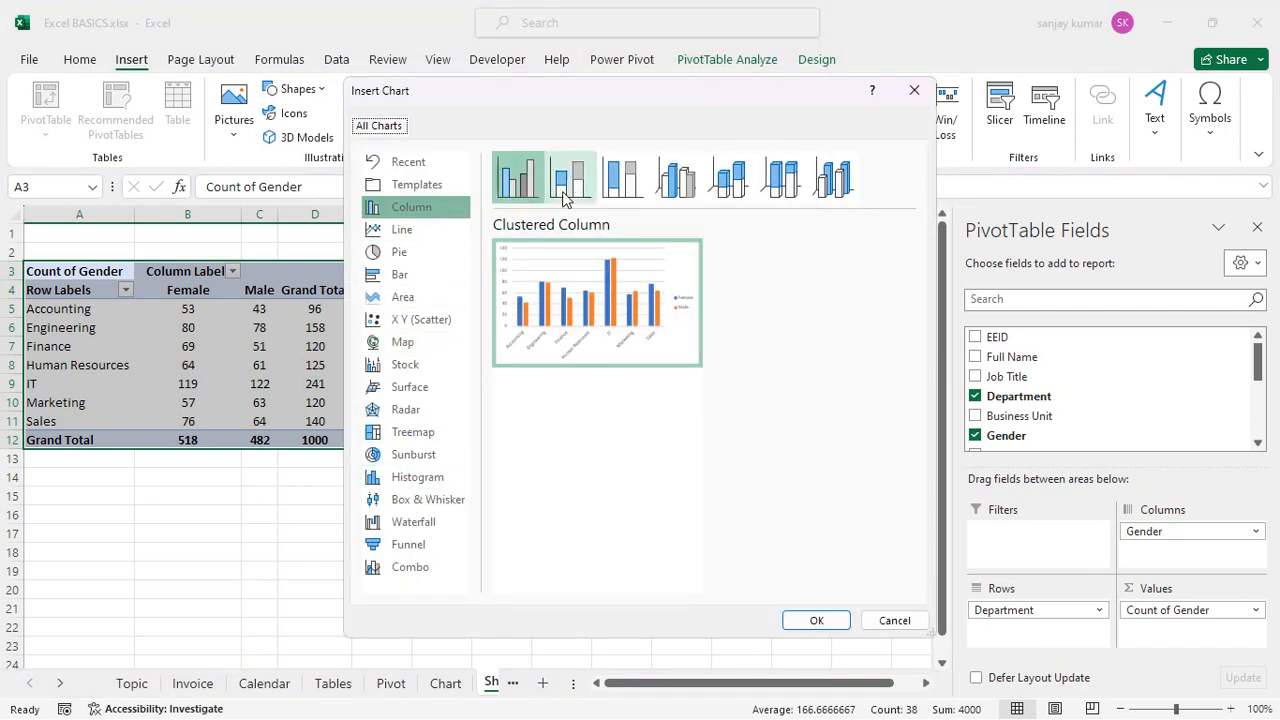
mouse_move(562, 305)
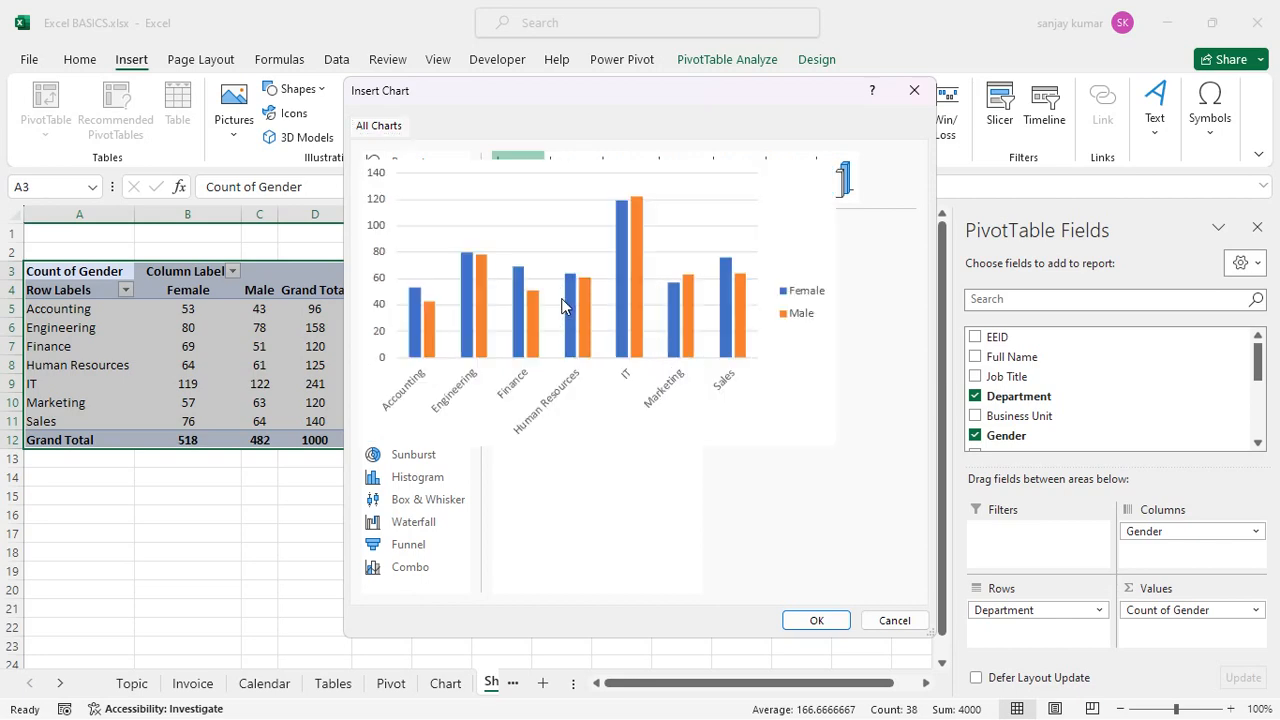
double_click(562, 305)
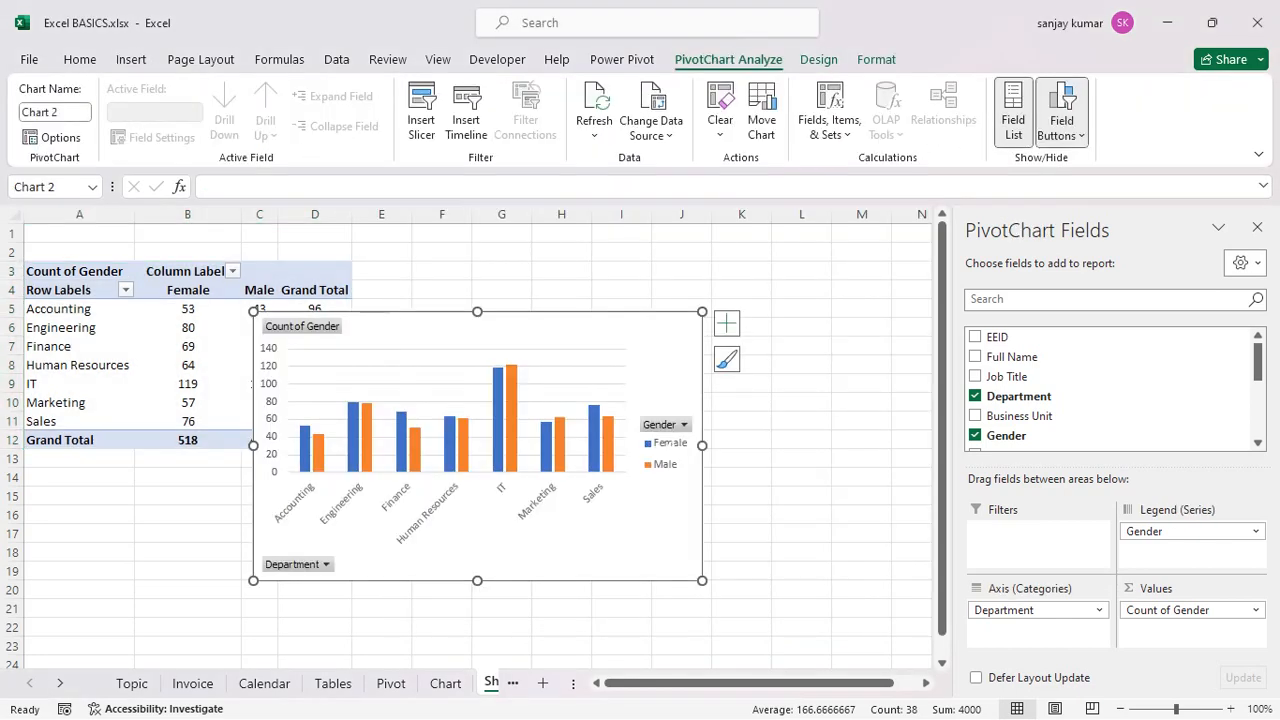
drag(537, 311, 680, 241)
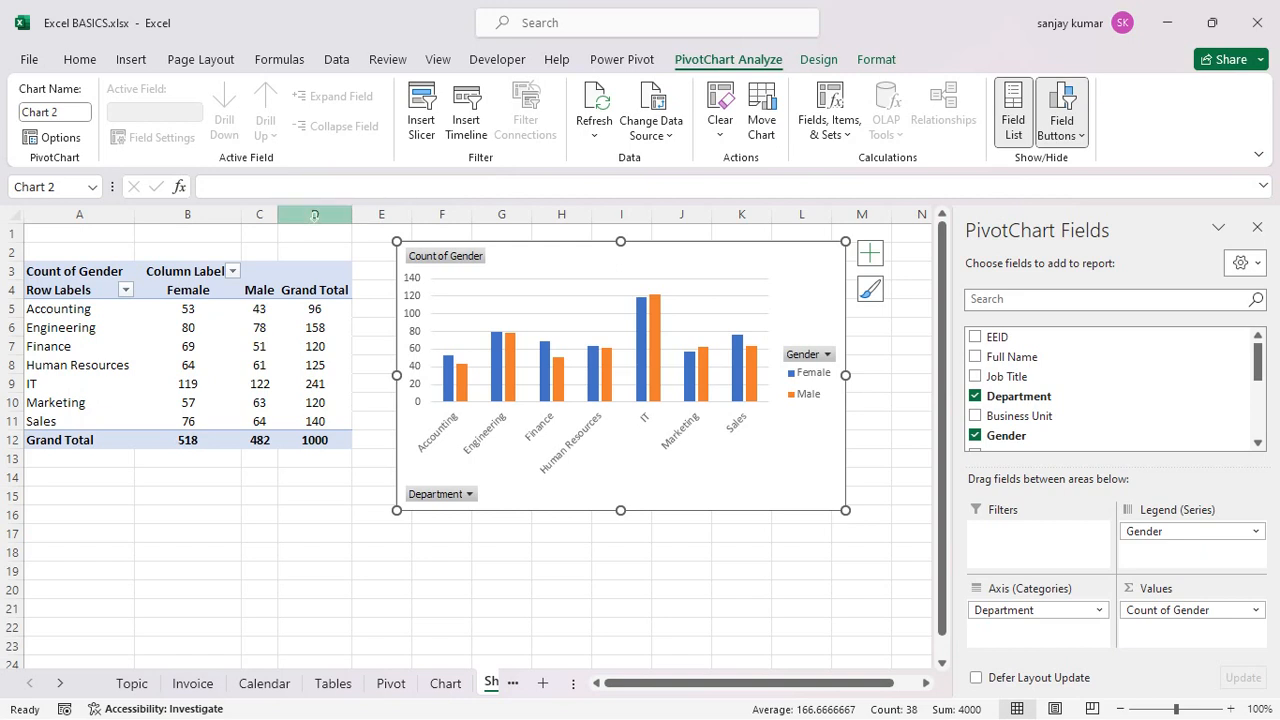
Insert a slicer for the Department field and place it to the right of the PivotChart.
click(428, 100)
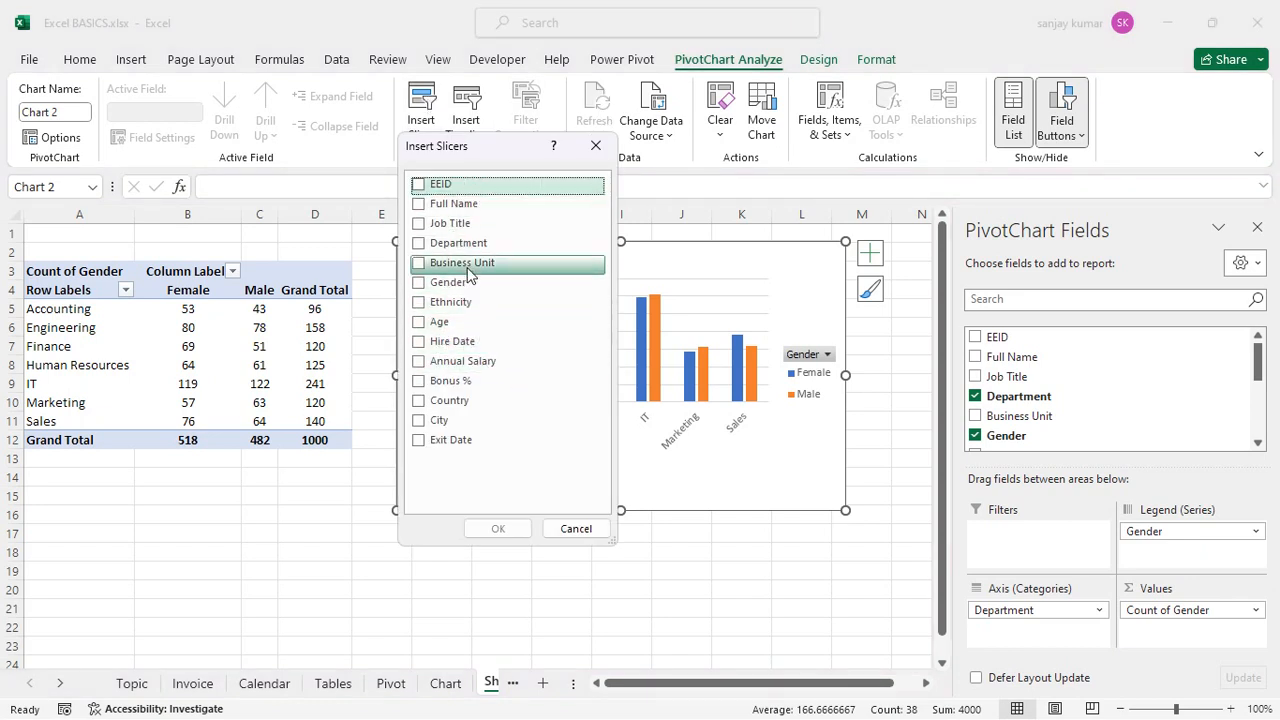
click(420, 243)
click(512, 533)
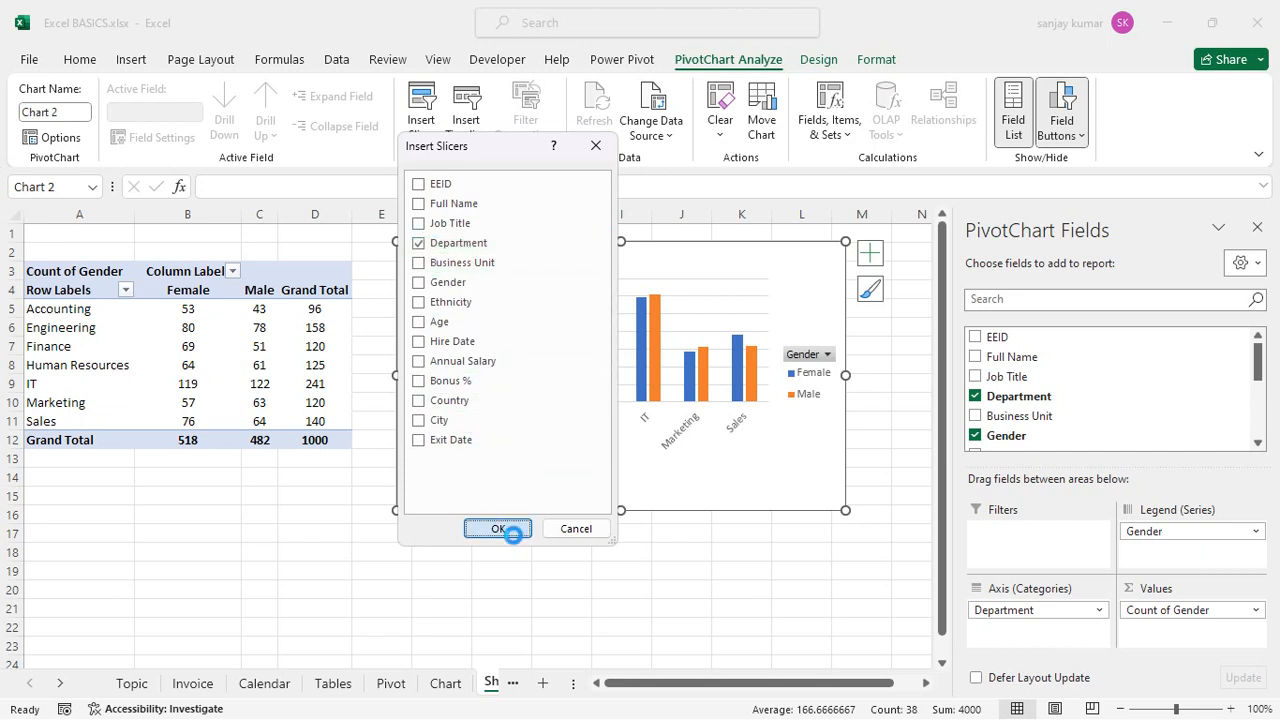
drag(492, 351, 1009, 282)
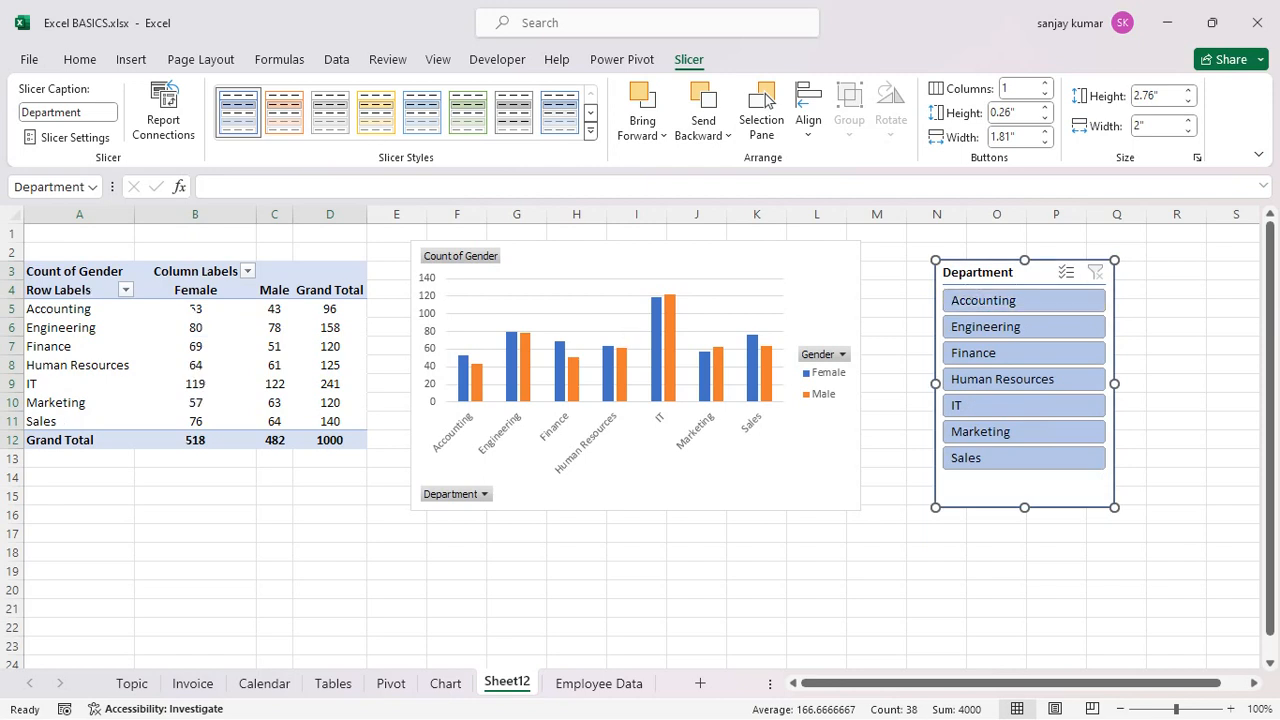
Apply the dark grey chart style with shaded columns to the clustered column PivotChart.
click(542, 300)
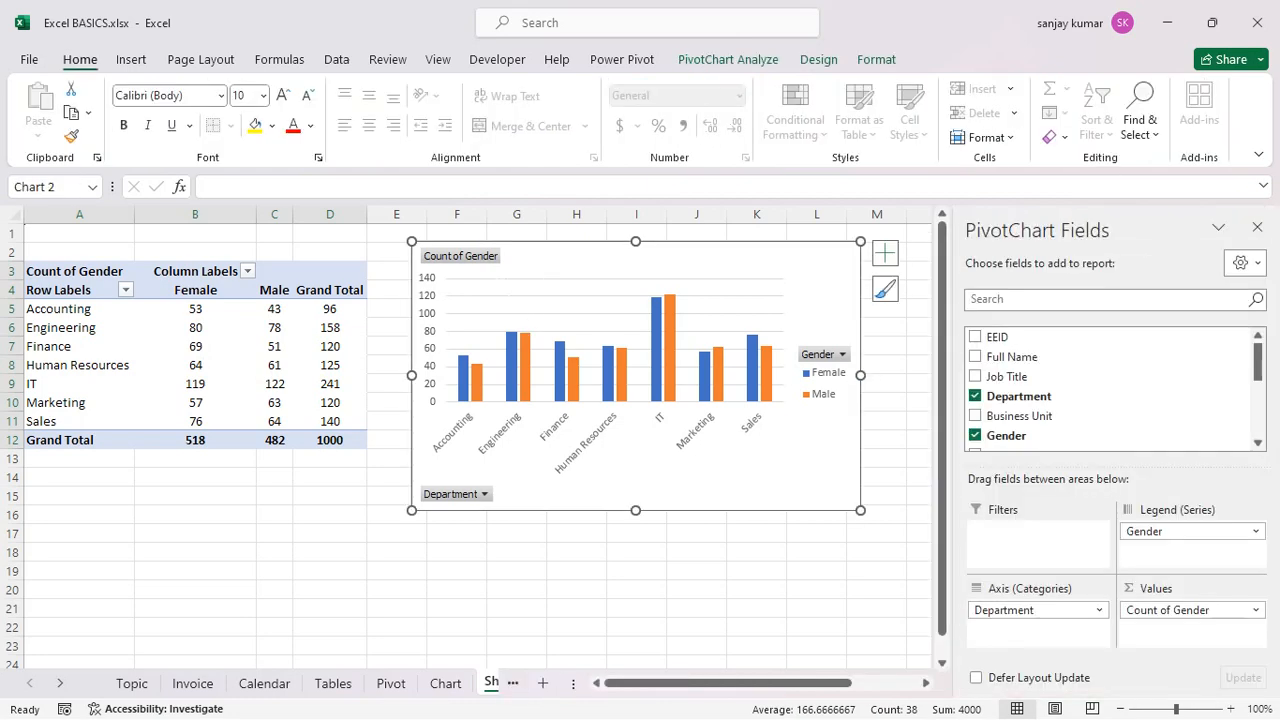
double_click(790, 262)
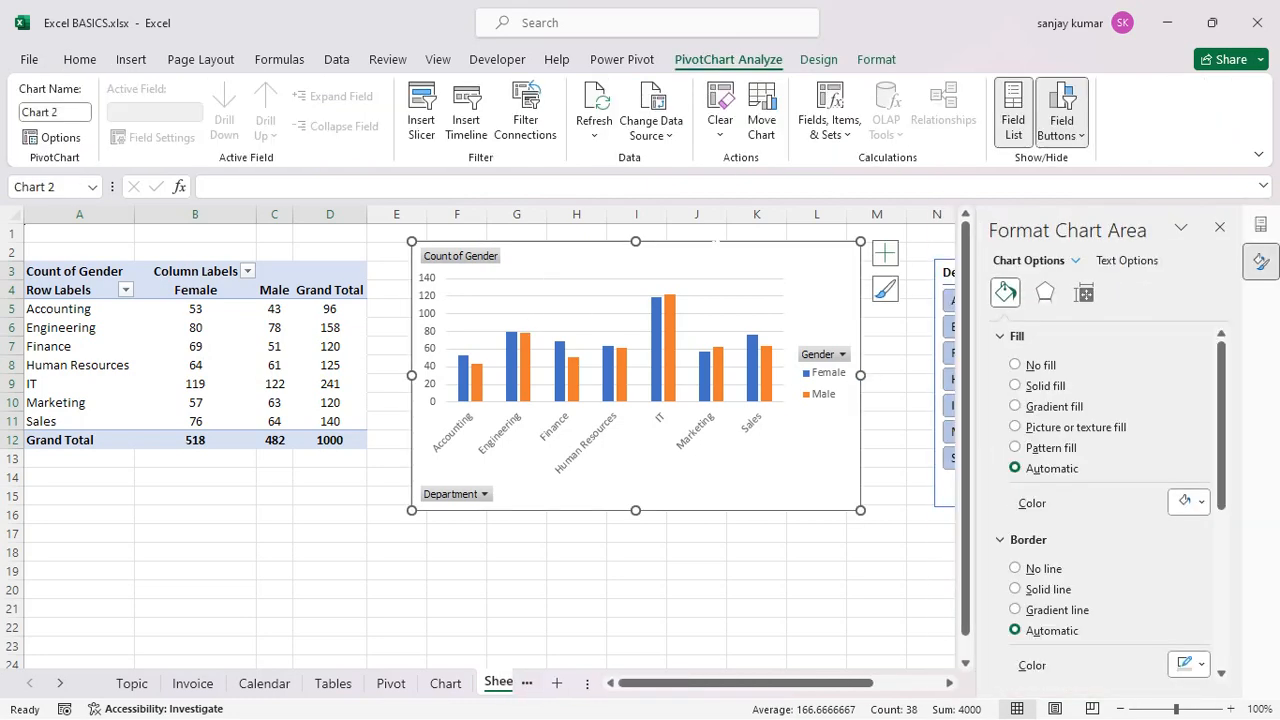
click(819, 59)
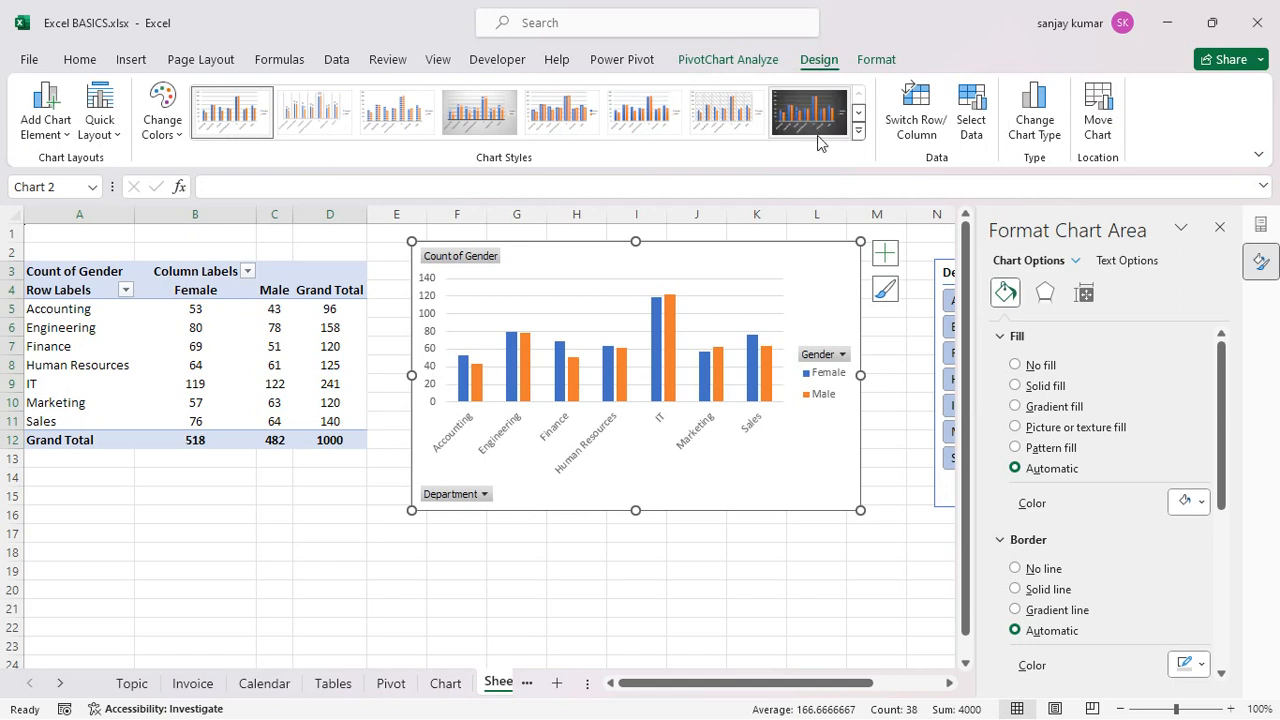
click(815, 112)
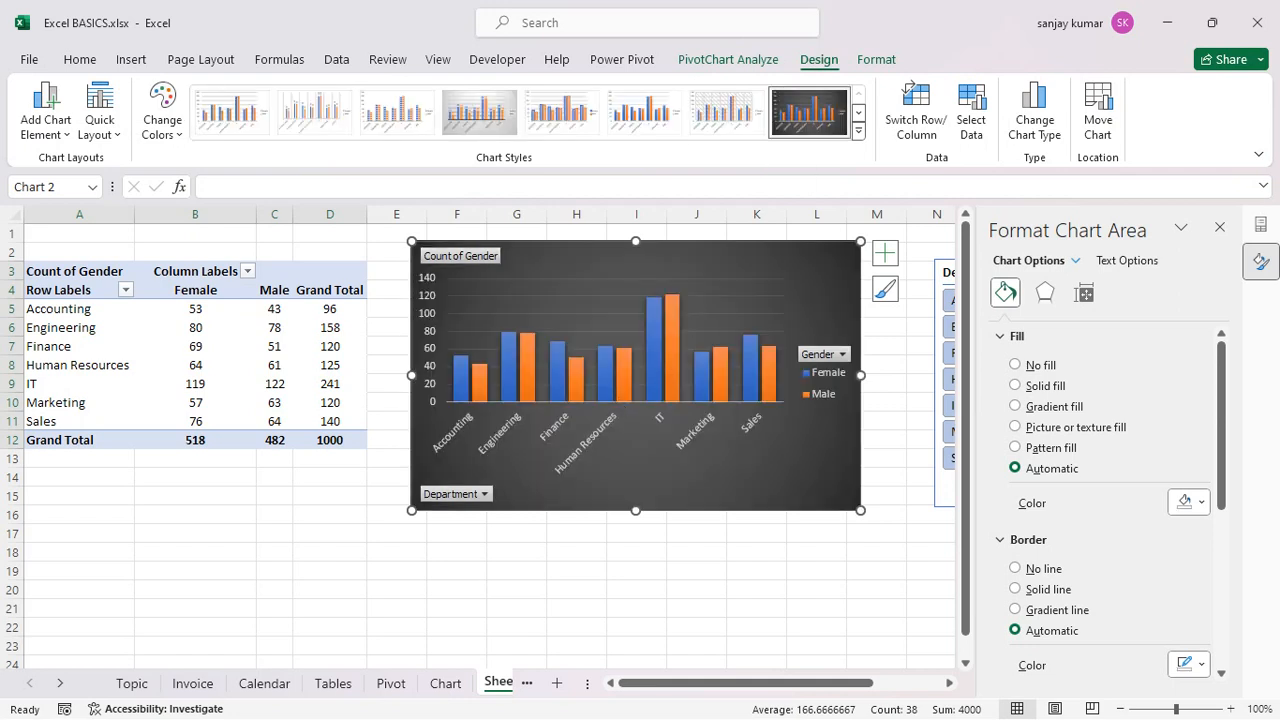
Recolour the PivotChart with the colorful palette that starts with orange, gold and green, and close the PivotChart Fields pane.
click(163, 105)
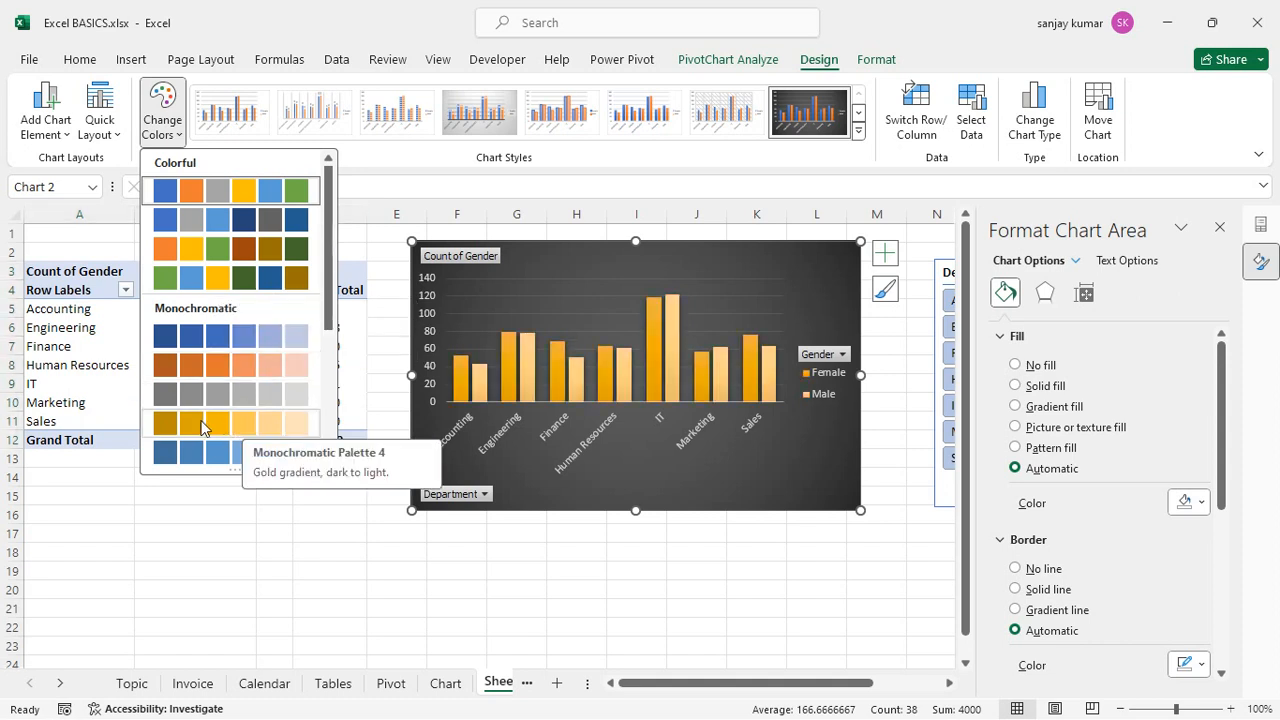
click(168, 250)
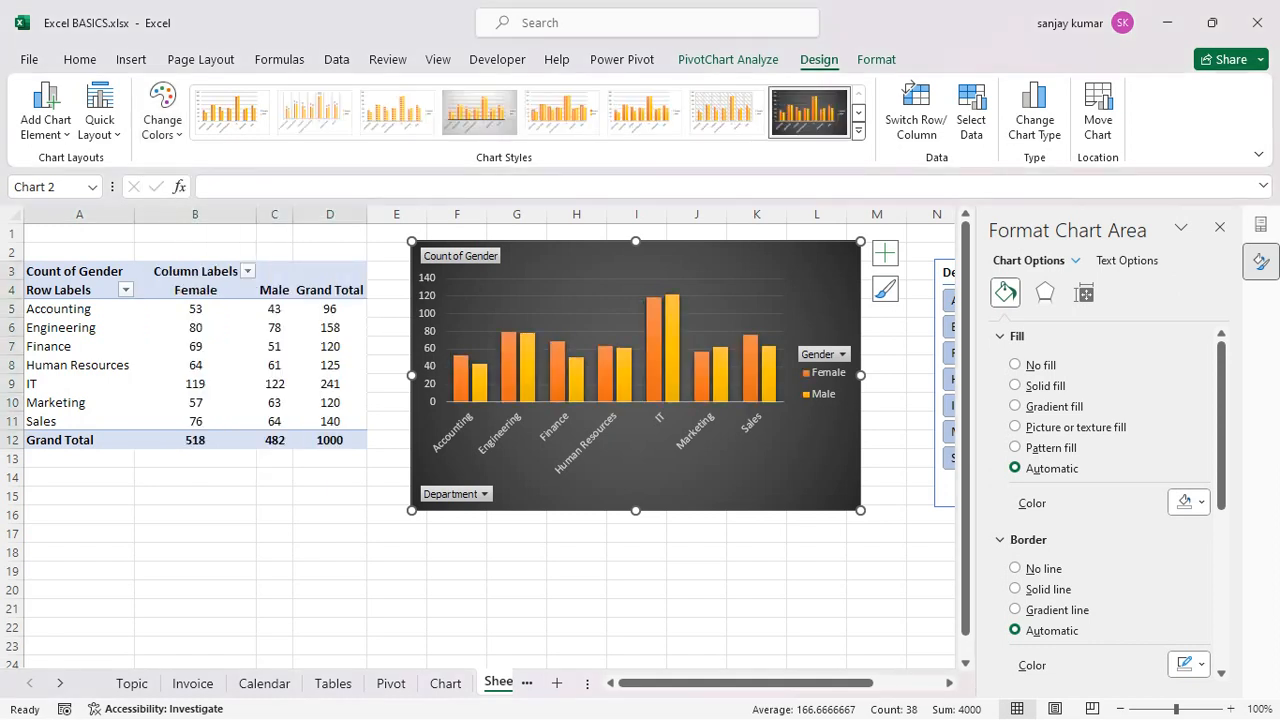
click(858, 130)
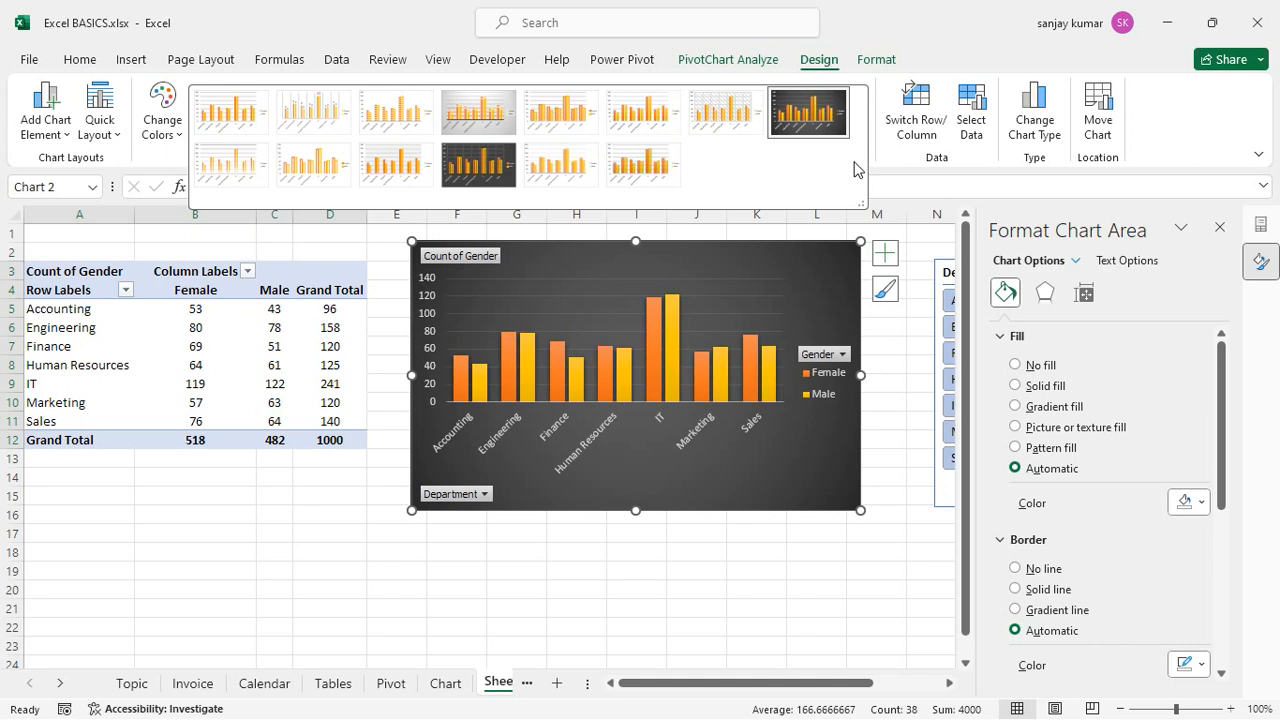
click(776, 602)
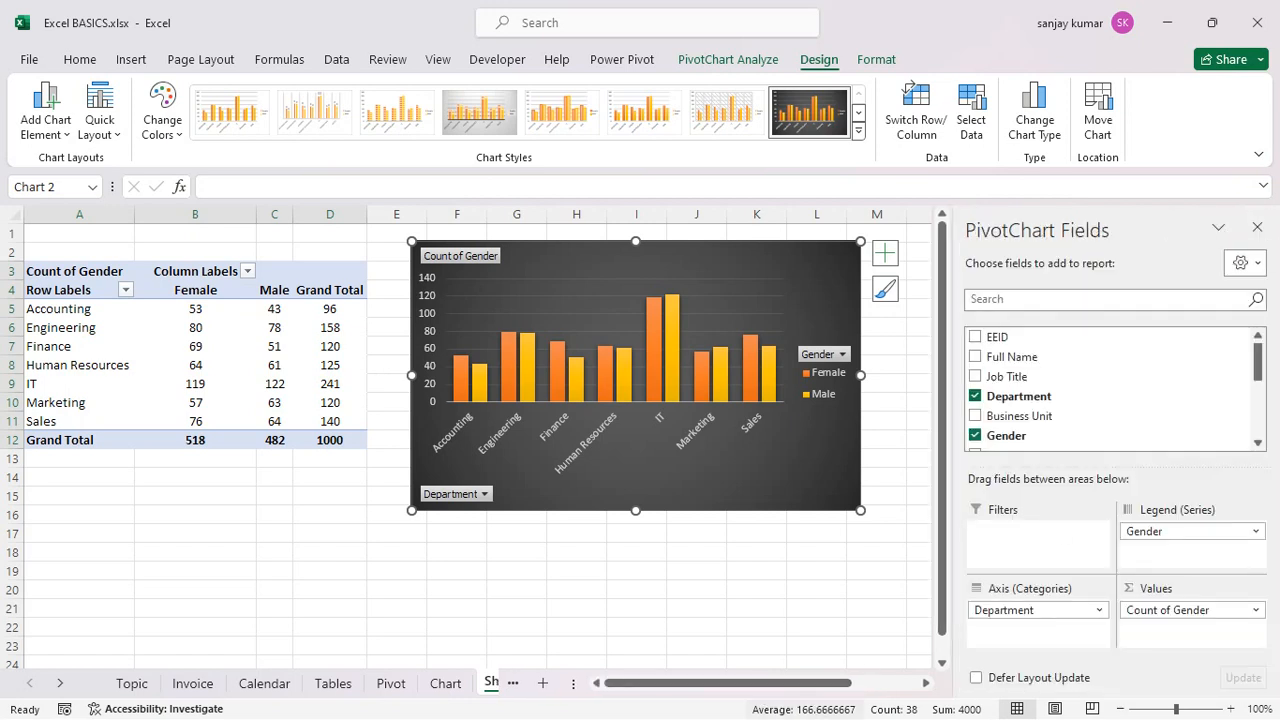
click(1257, 227)
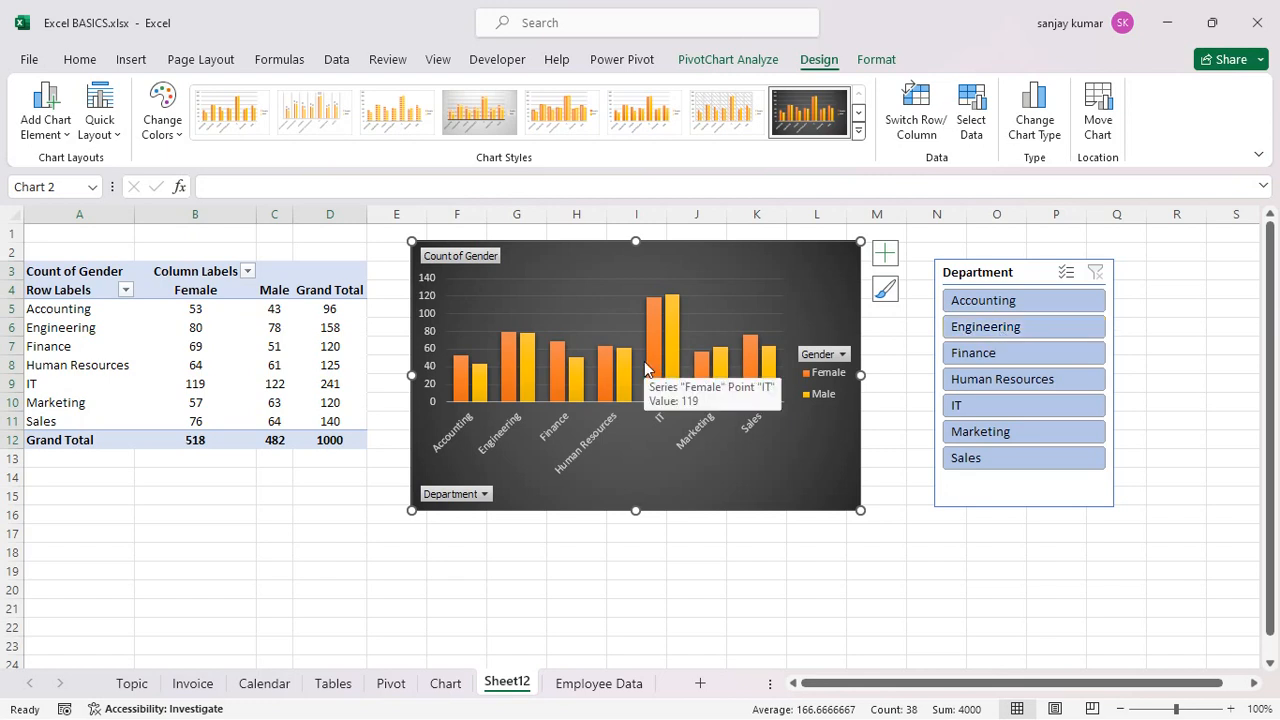
Add data labels at the outside end of the PivotChart's columns.
click(40, 138)
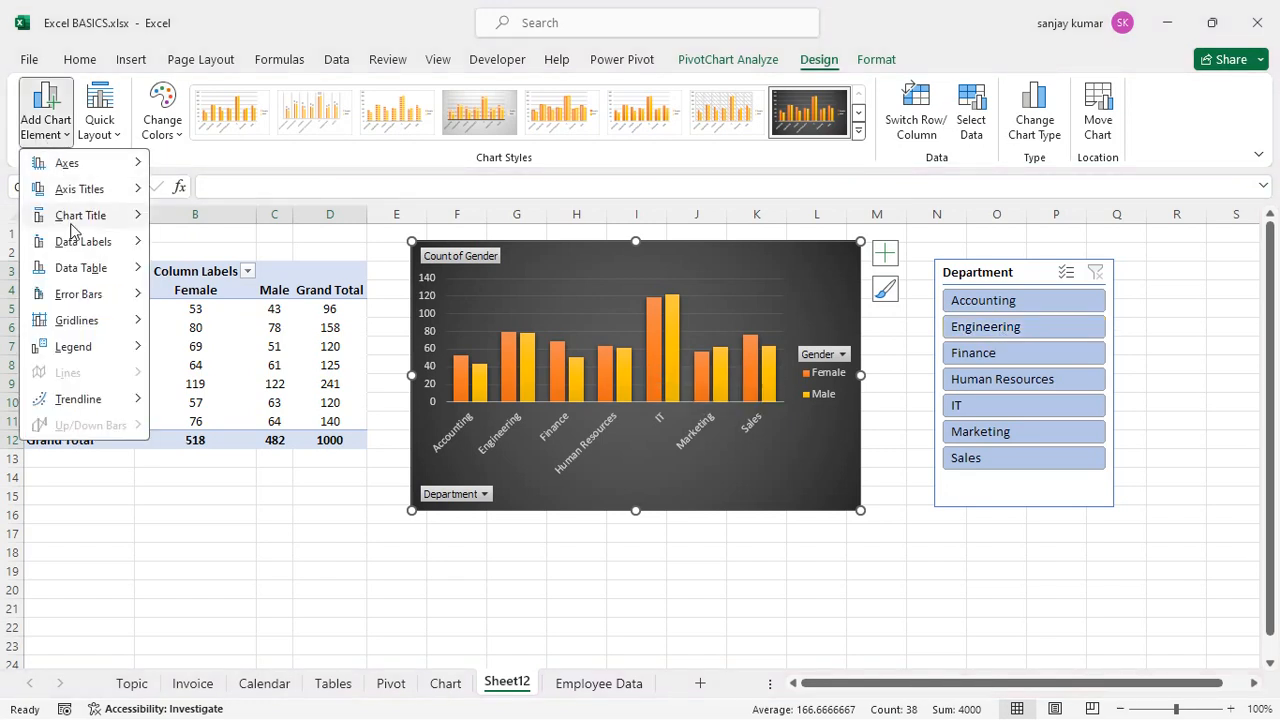
mouse_move(80, 268)
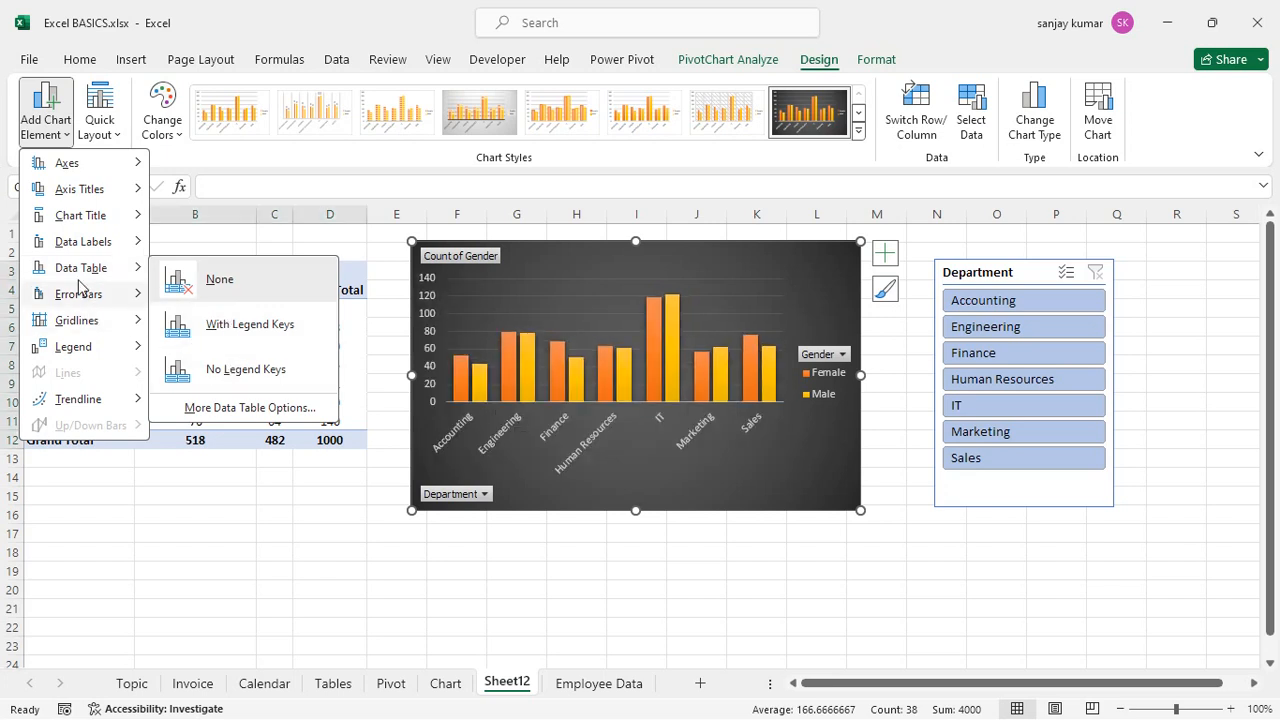
mouse_move(88, 242)
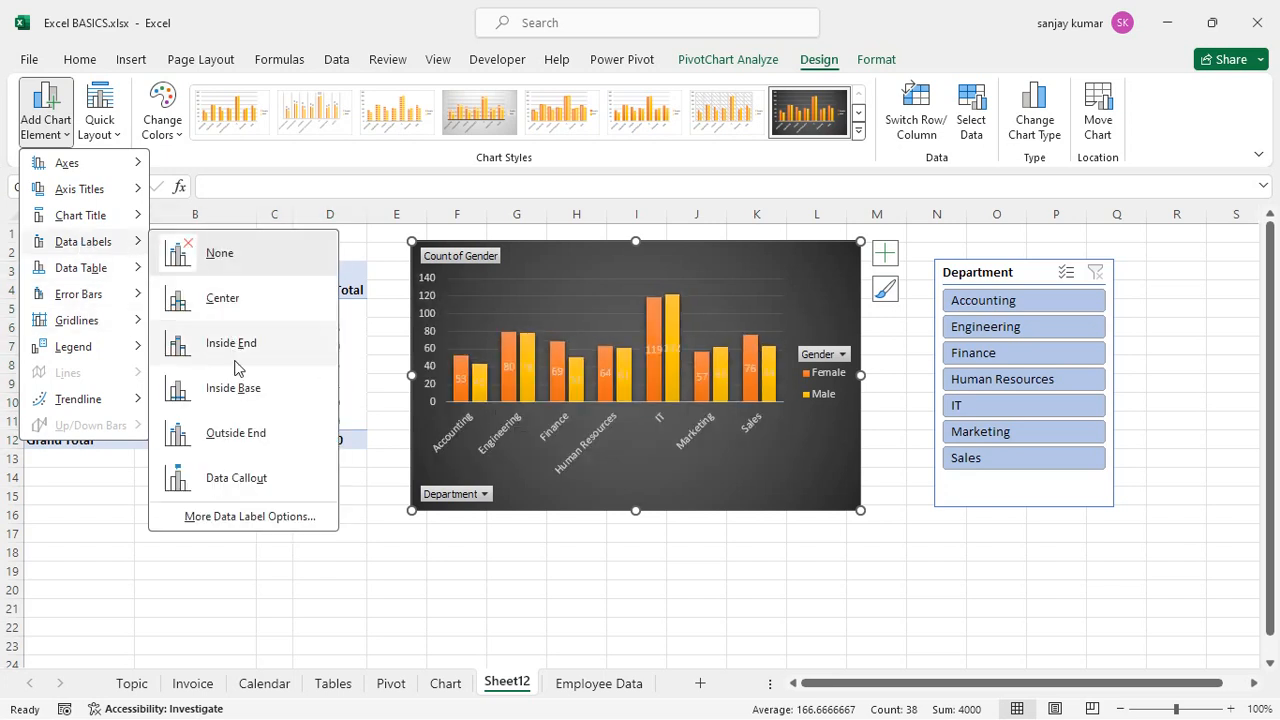
click(236, 433)
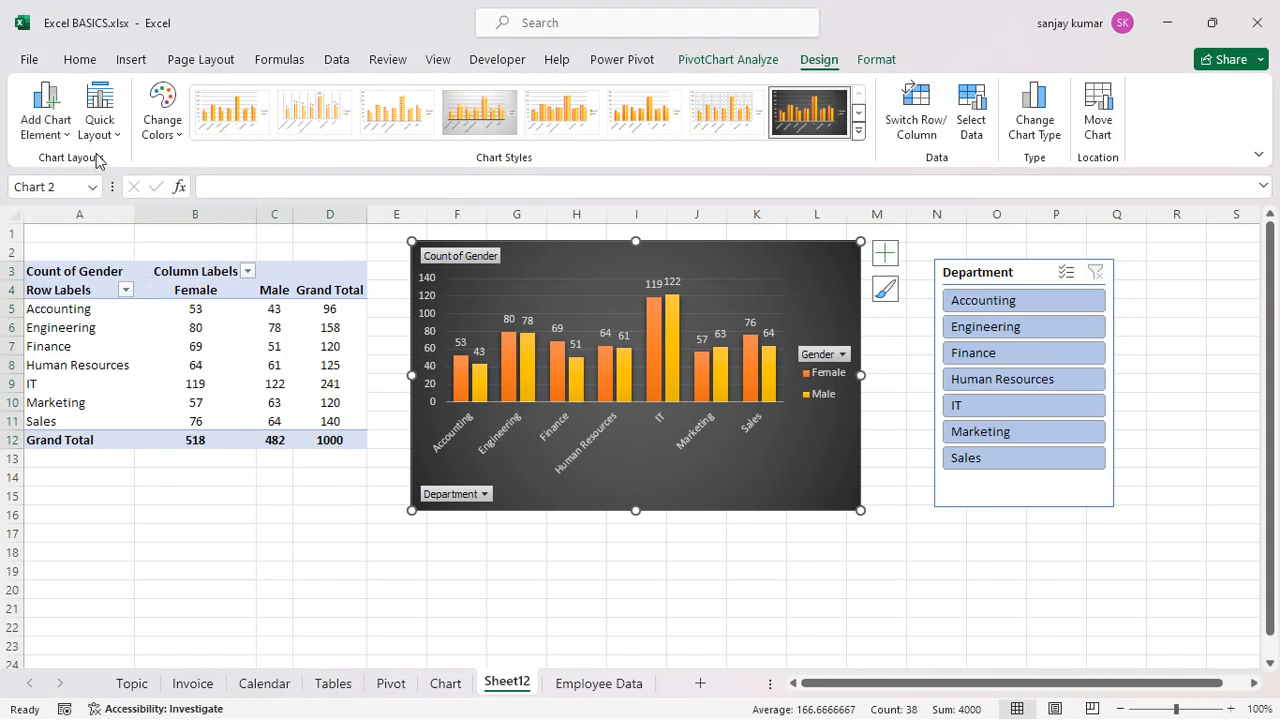
Add a Moving Average trendline to the PivotChart based on the Female series.
click(55, 130)
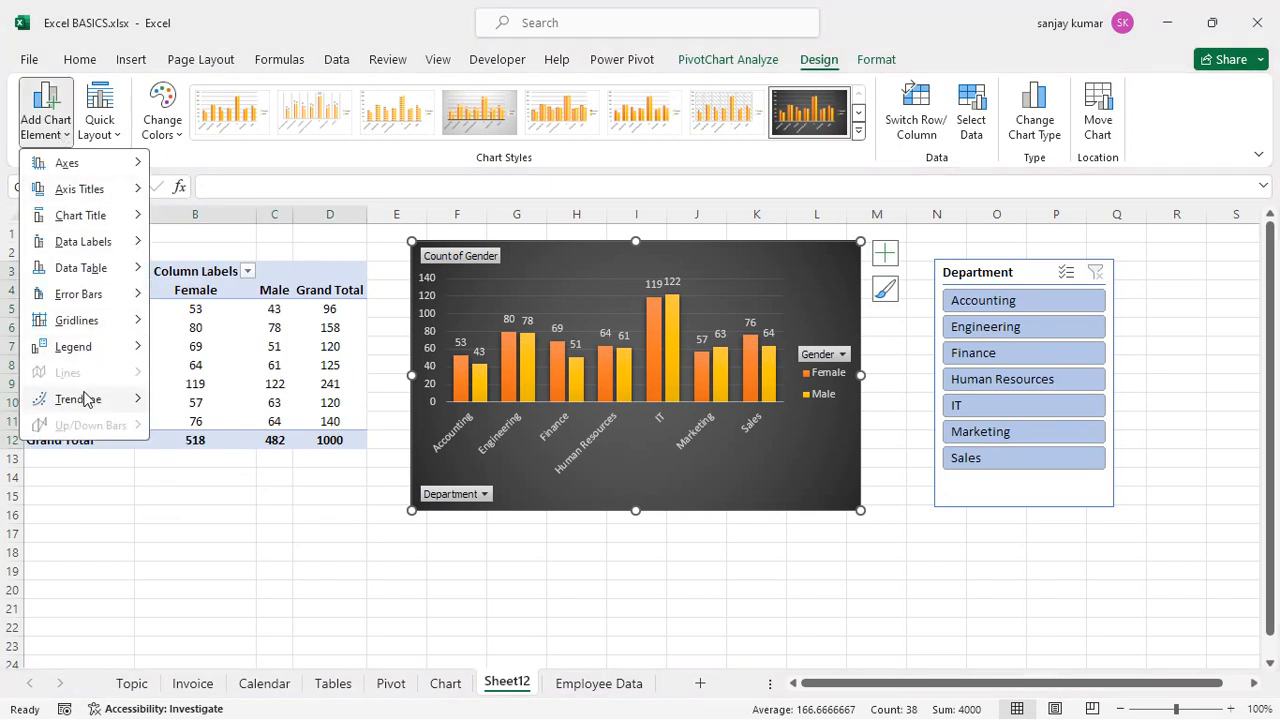
mouse_move(128, 400)
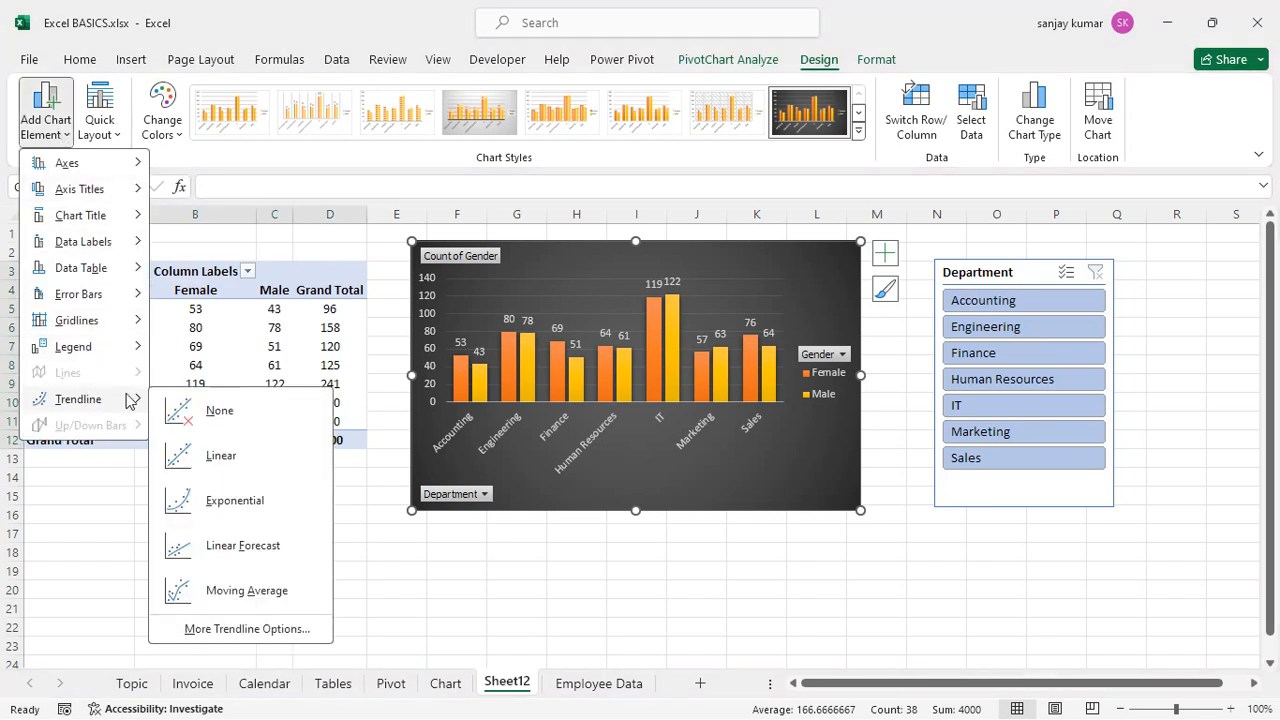
click(275, 593)
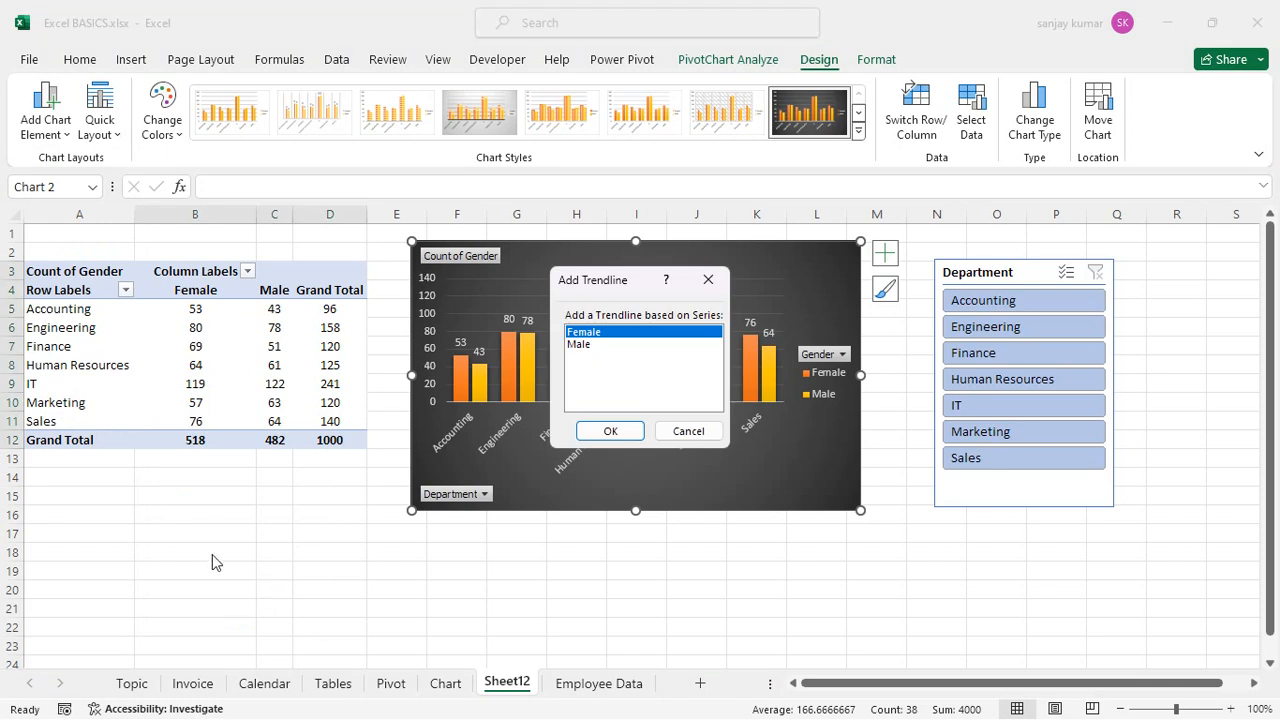
click(610, 433)
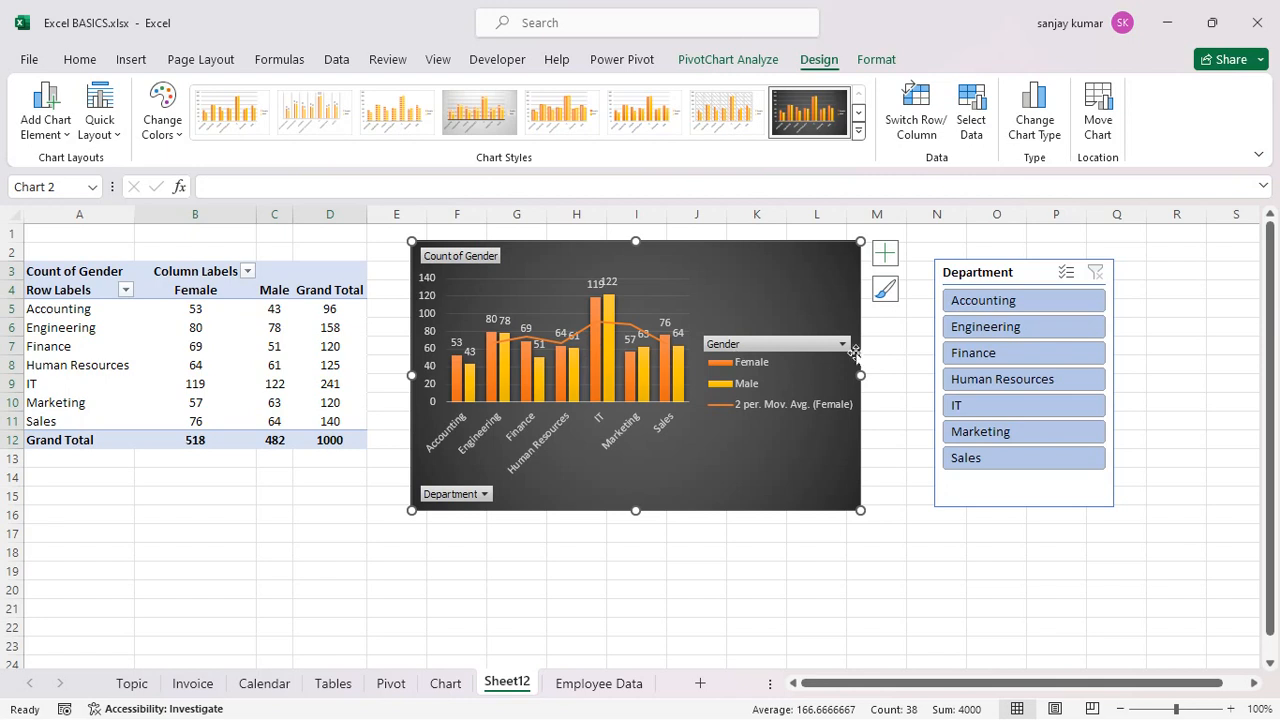
Filter the PivotTable and chart with the Department slicer to Accounting, Engineering and Finance, one at a time.
click(1027, 303)
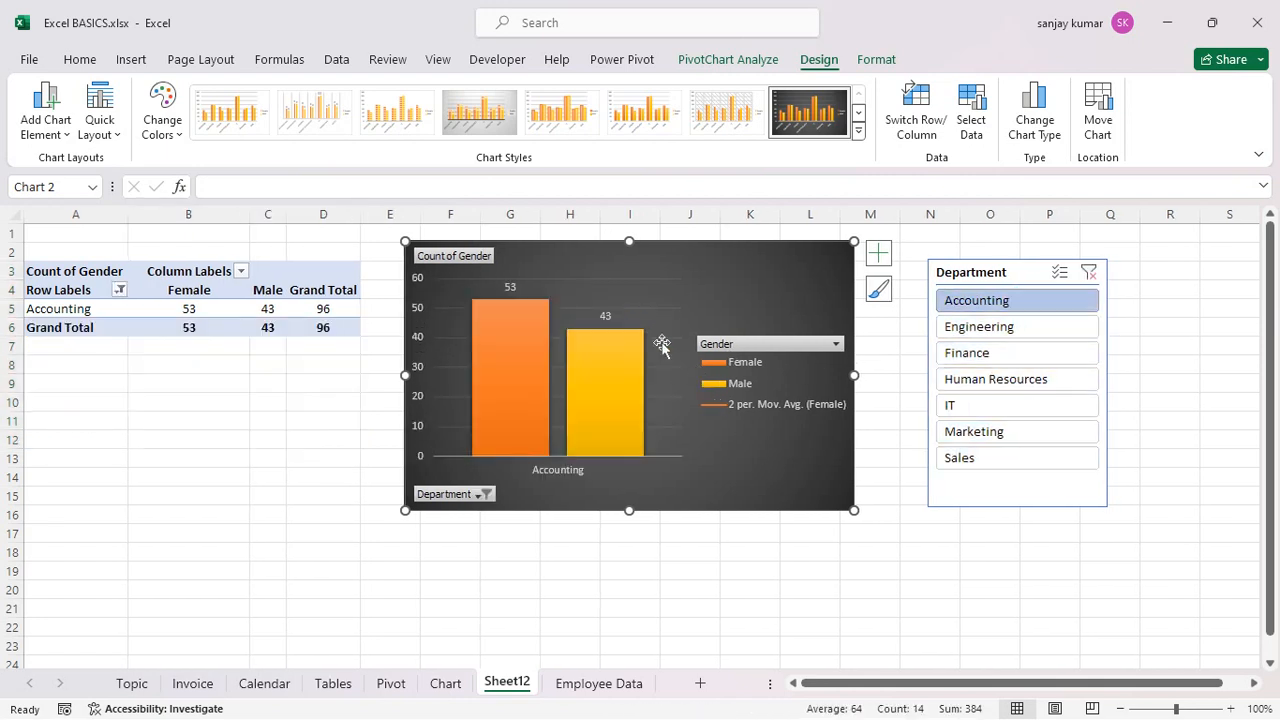
click(1029, 327)
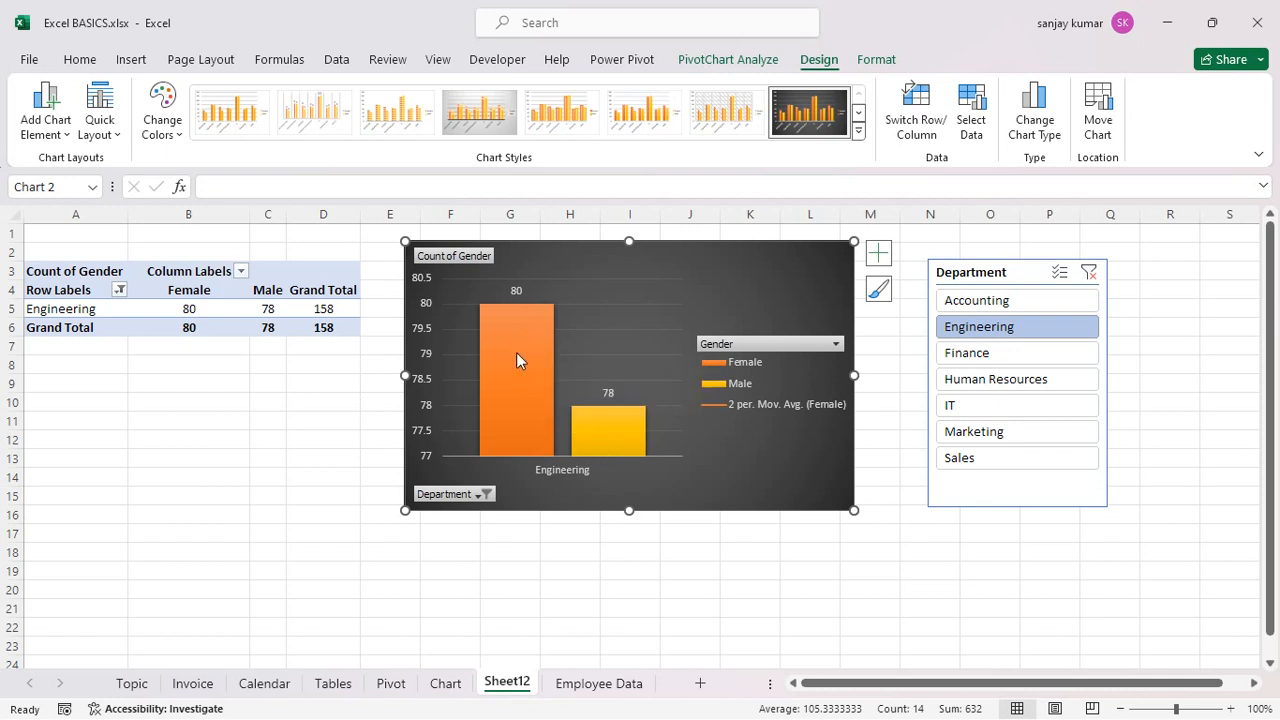
mouse_move(615, 427)
click(977, 352)
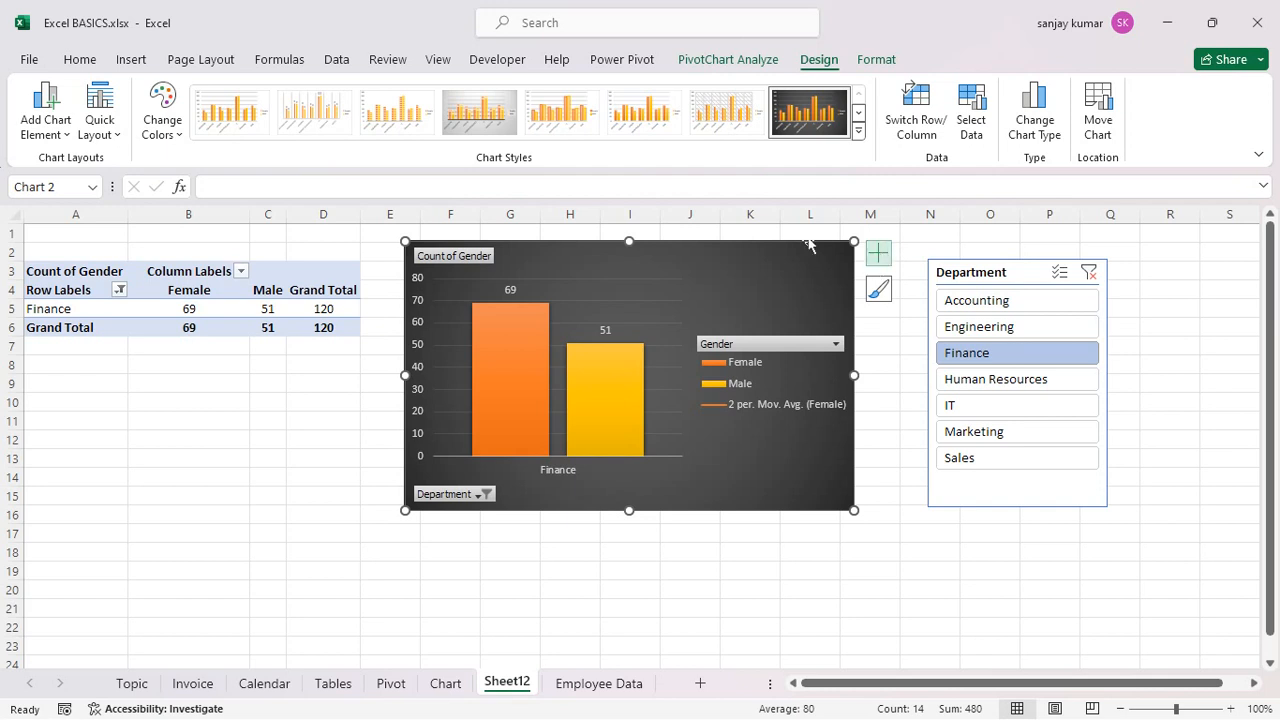
scroll(760, 360, down, 1)
scroll(634, 364, up, 1)
click(80, 60)
click(135, 62)
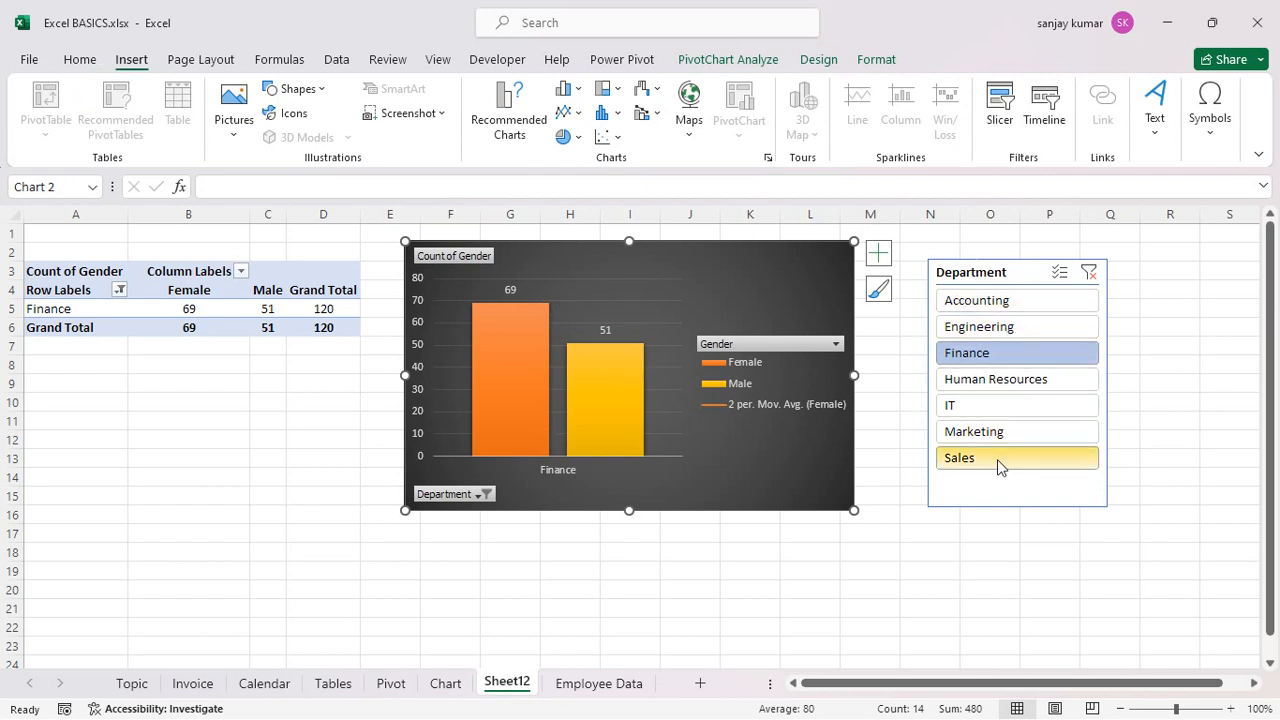
Turn on multi-select in the Department slicer and add Accounting, Human Resources, Engineering, IT, Marketing and Sales to the selected Finance.
click(1060, 274)
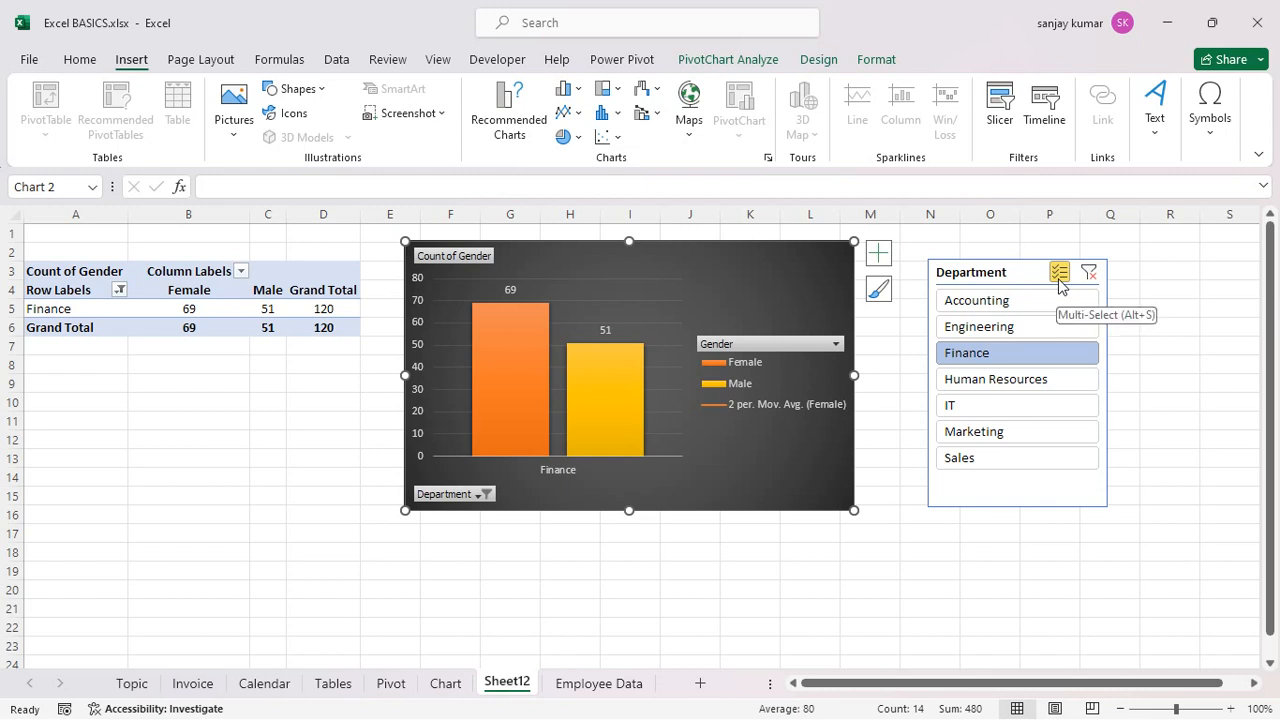
click(976, 300)
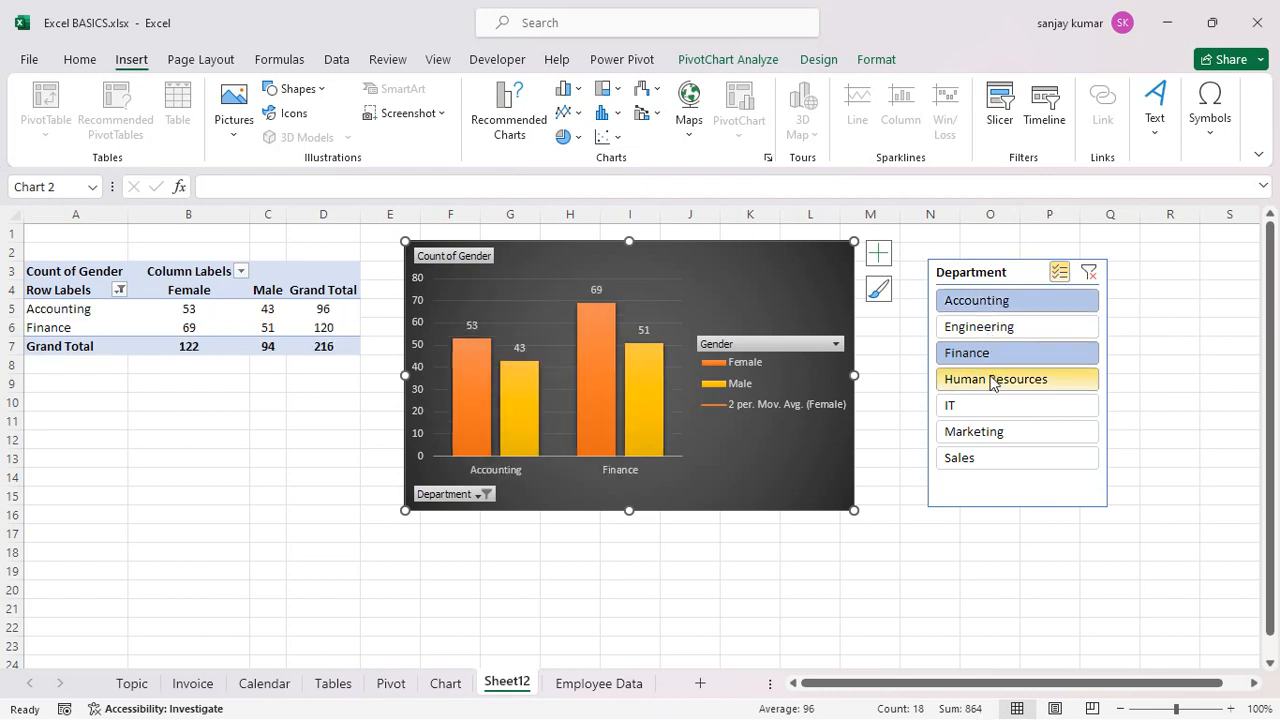
click(993, 380)
click(992, 330)
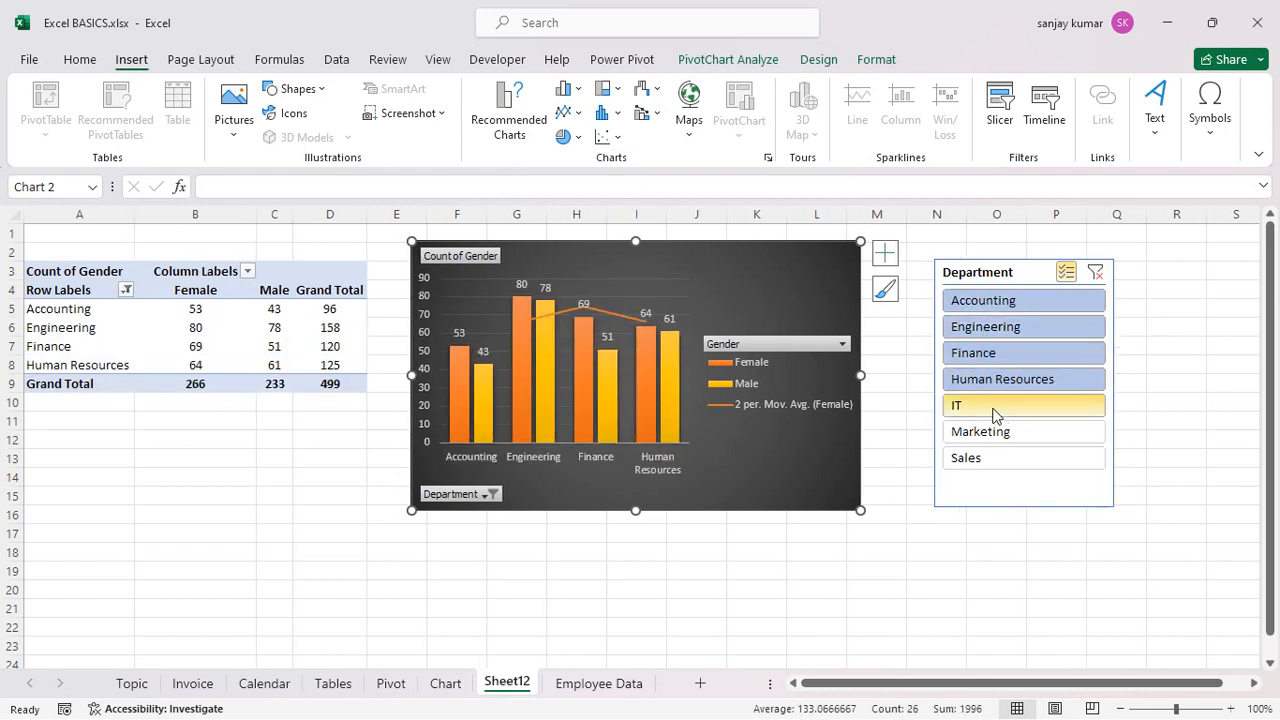
click(994, 413)
click(993, 440)
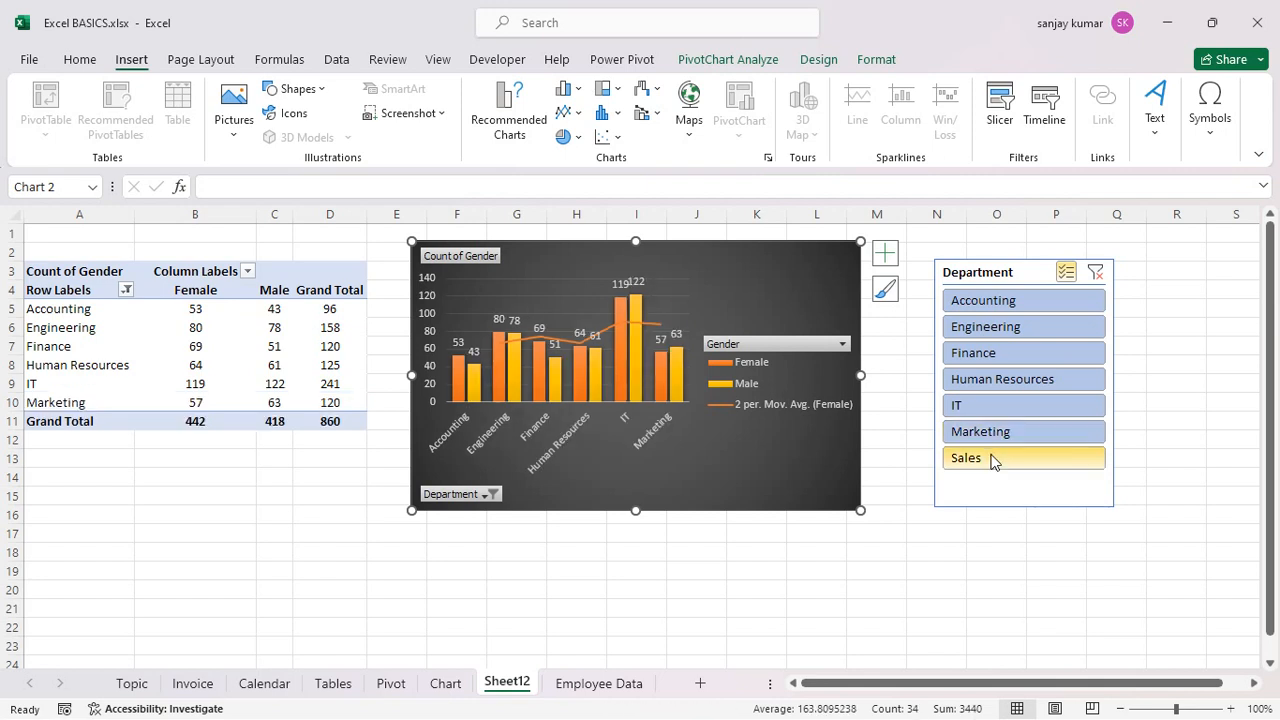
click(991, 458)
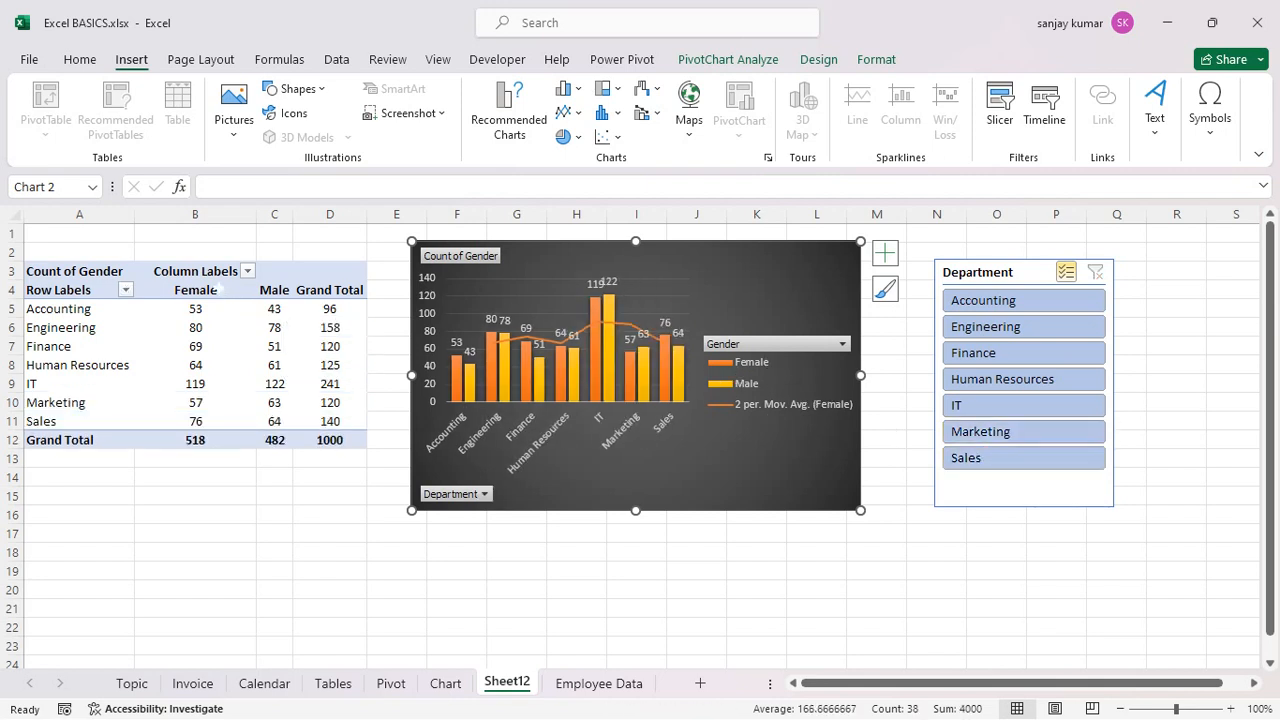
Filter the PivotTable's column labels to Male only by excluding Female.
click(247, 272)
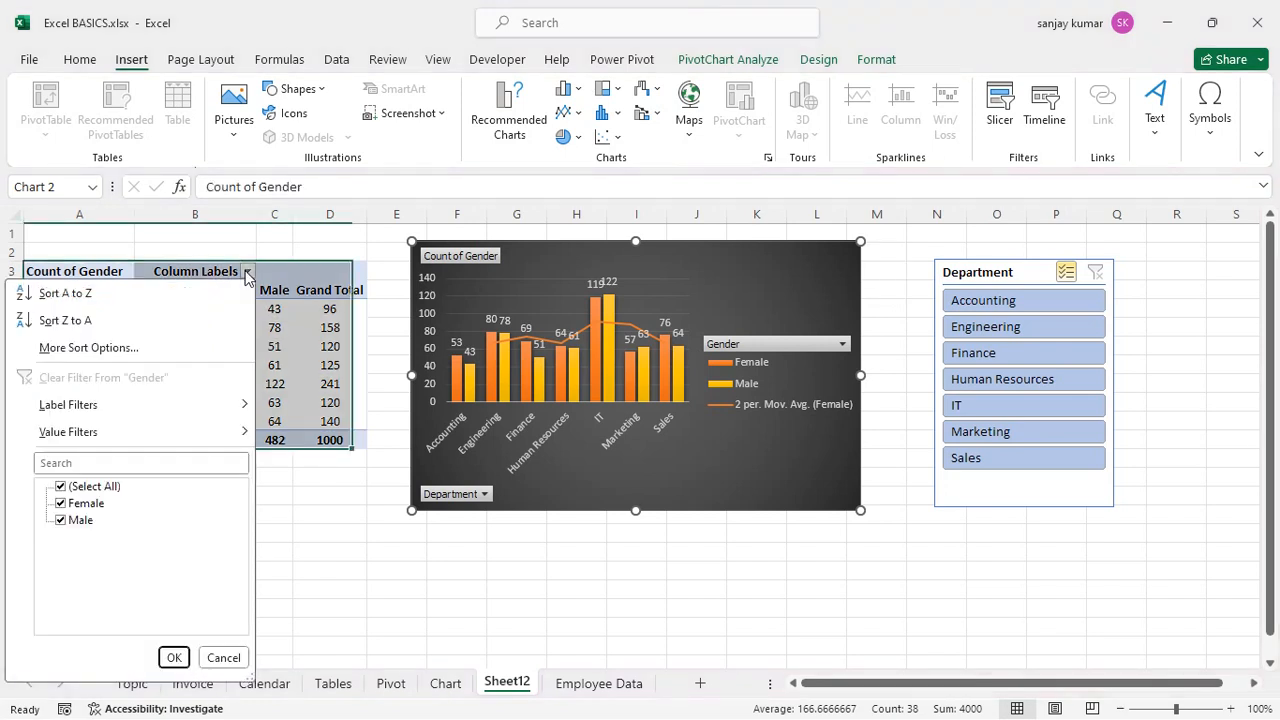
click(61, 505)
click(172, 657)
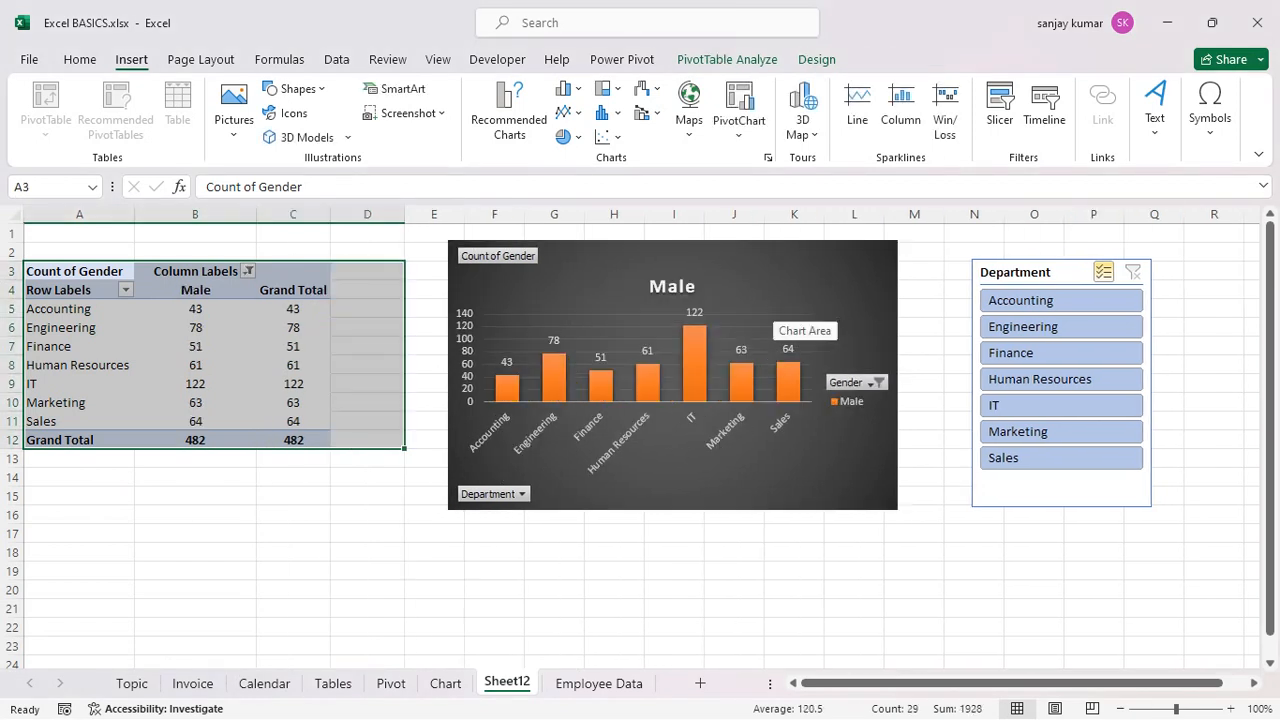
Deselect Accounting, Engineering and Finance in the multi-select Department slicer.
click(1048, 306)
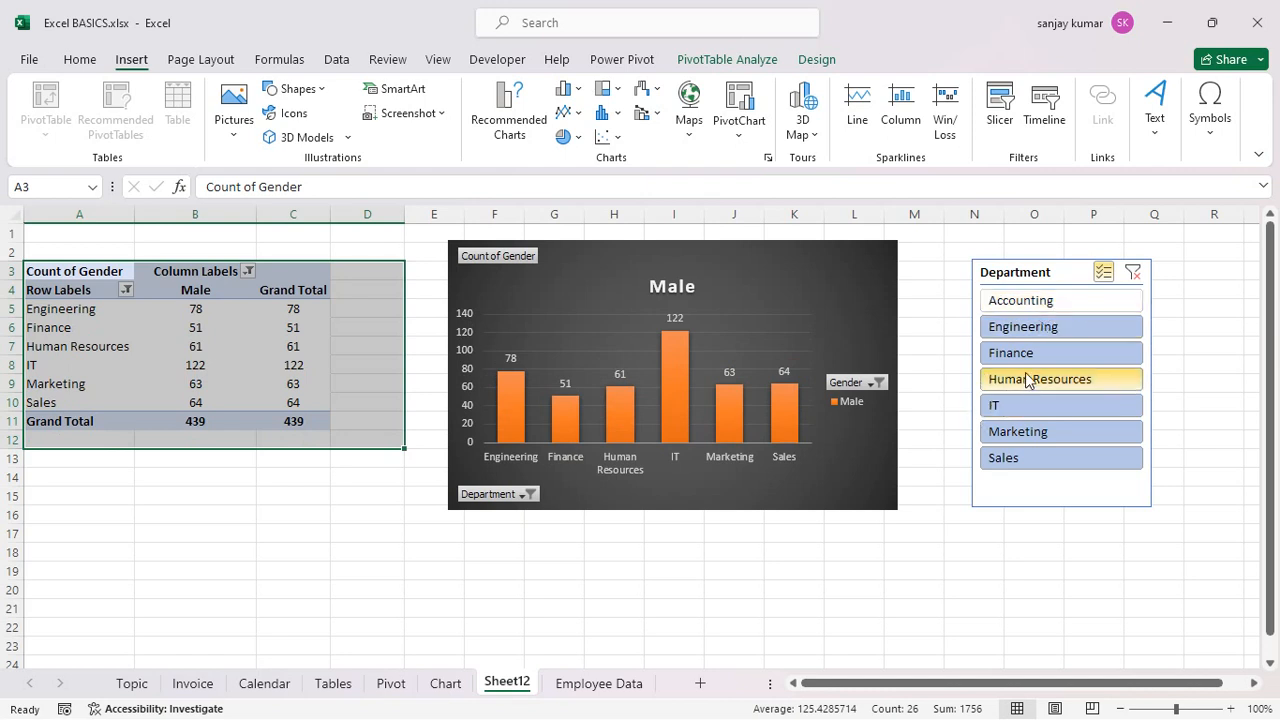
click(1030, 328)
click(1030, 352)
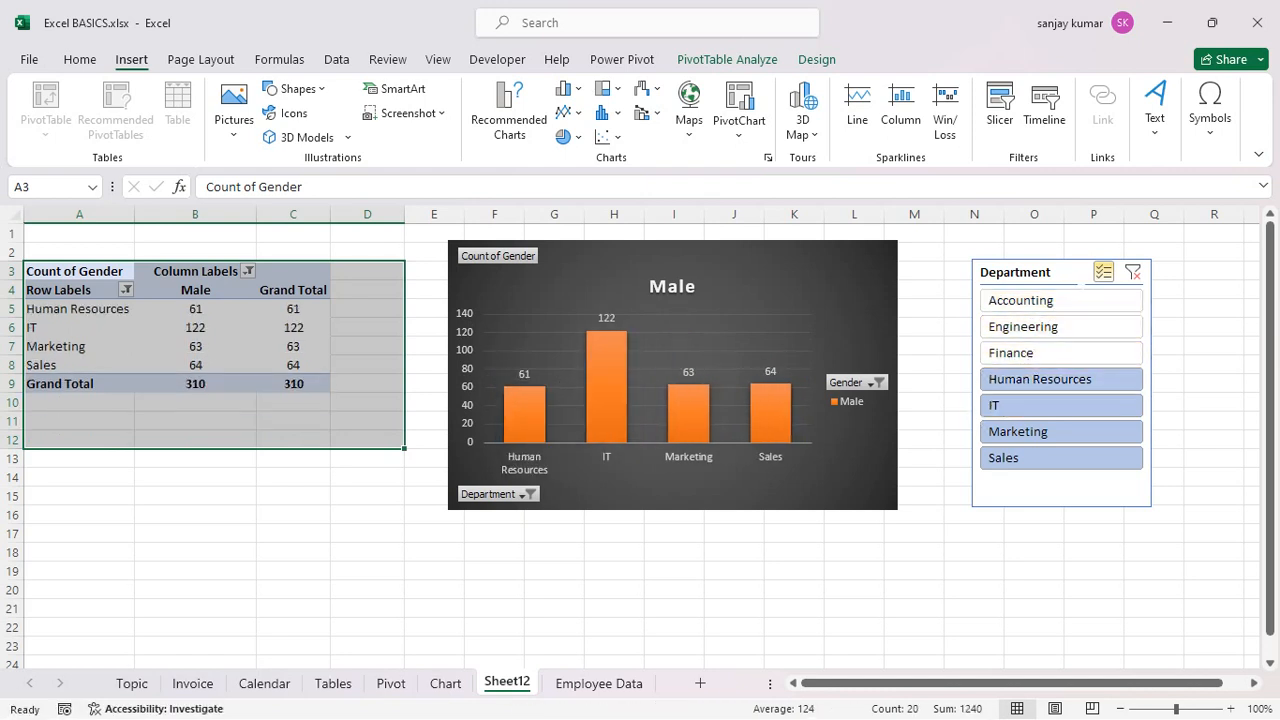
Turn off the slicer's multi-select and filter by single departments: Human Resources, Accounting, Engineering, Finance, and Accounting again.
click(1088, 378)
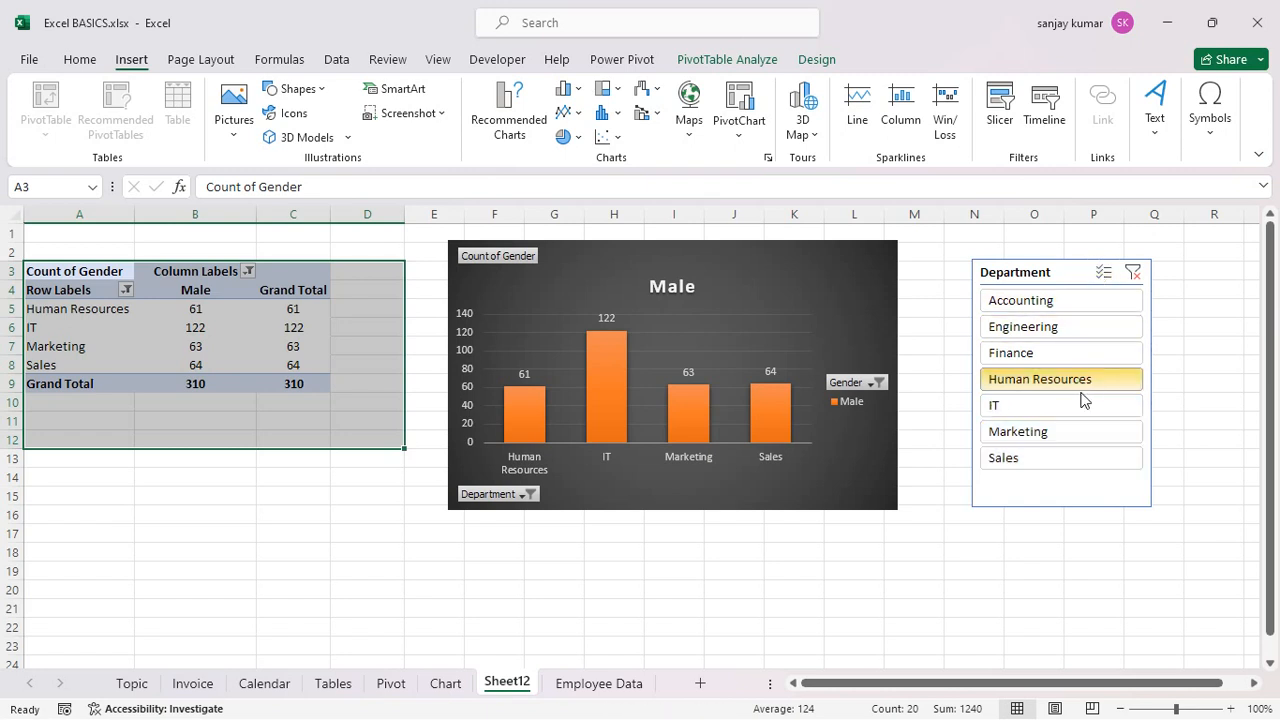
click(1040, 310)
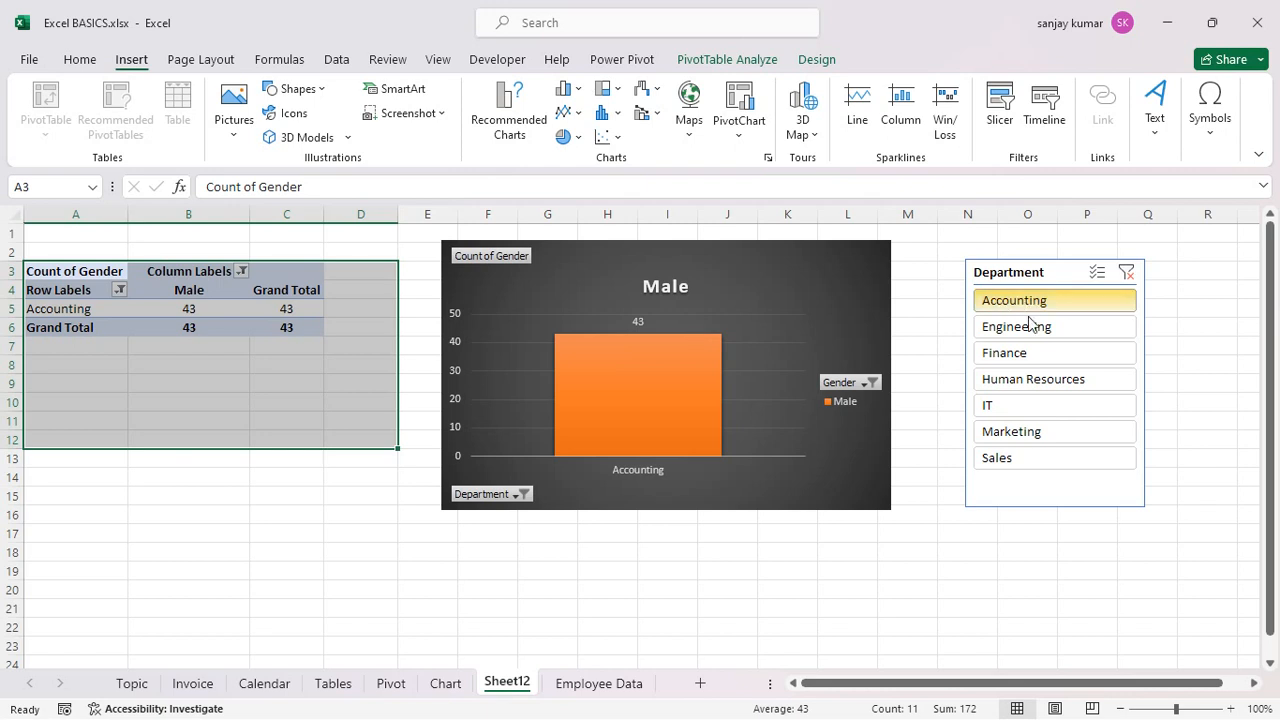
click(1030, 327)
click(1033, 352)
click(1052, 300)
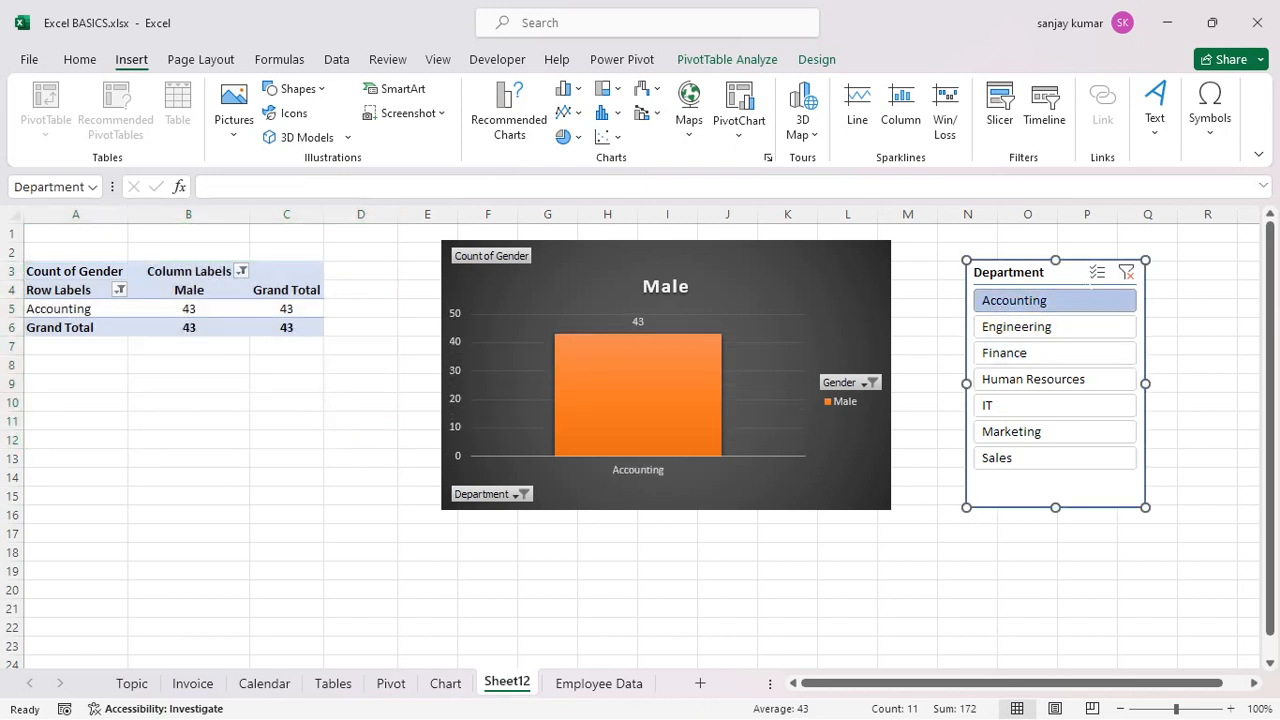
Turn on multi-select in the Department slicer and add Engineering, Finance, Human Resources, IT, Marketing and Sales to the selected Accounting.
click(1097, 274)
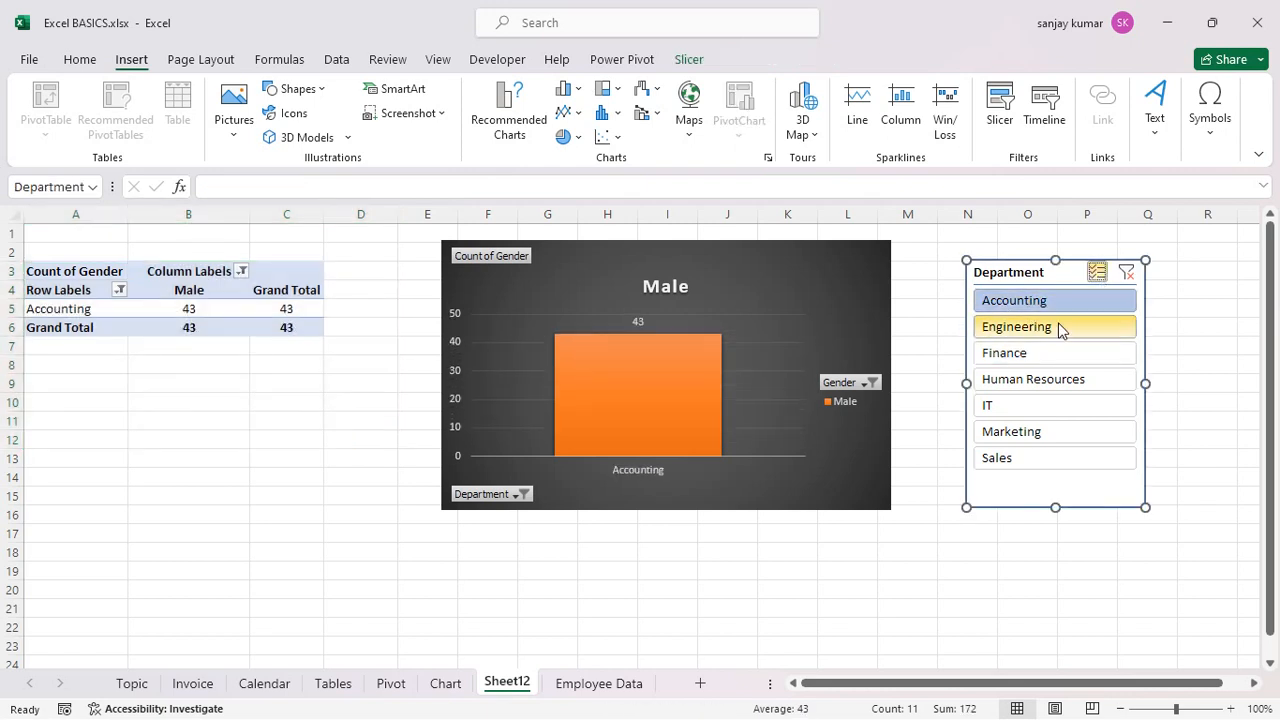
click(1057, 327)
click(1052, 353)
click(1048, 379)
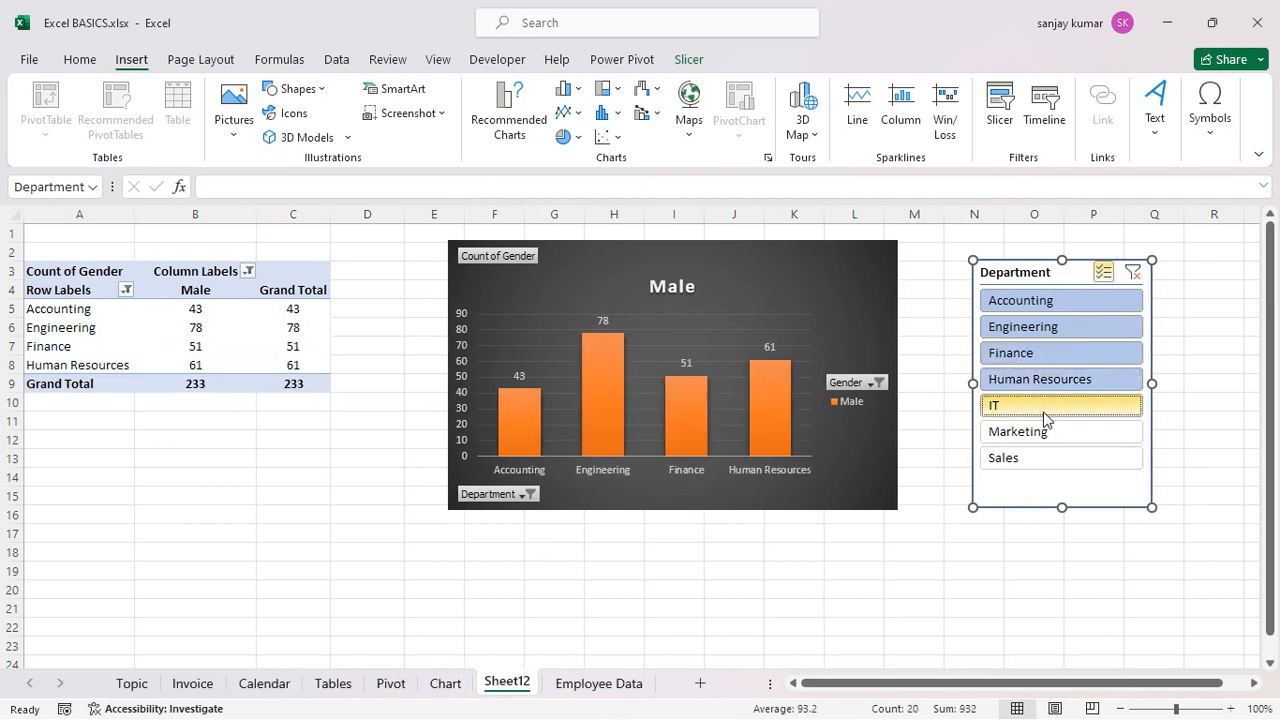
click(1046, 407)
click(1046, 407)
click(1043, 432)
click(1043, 459)
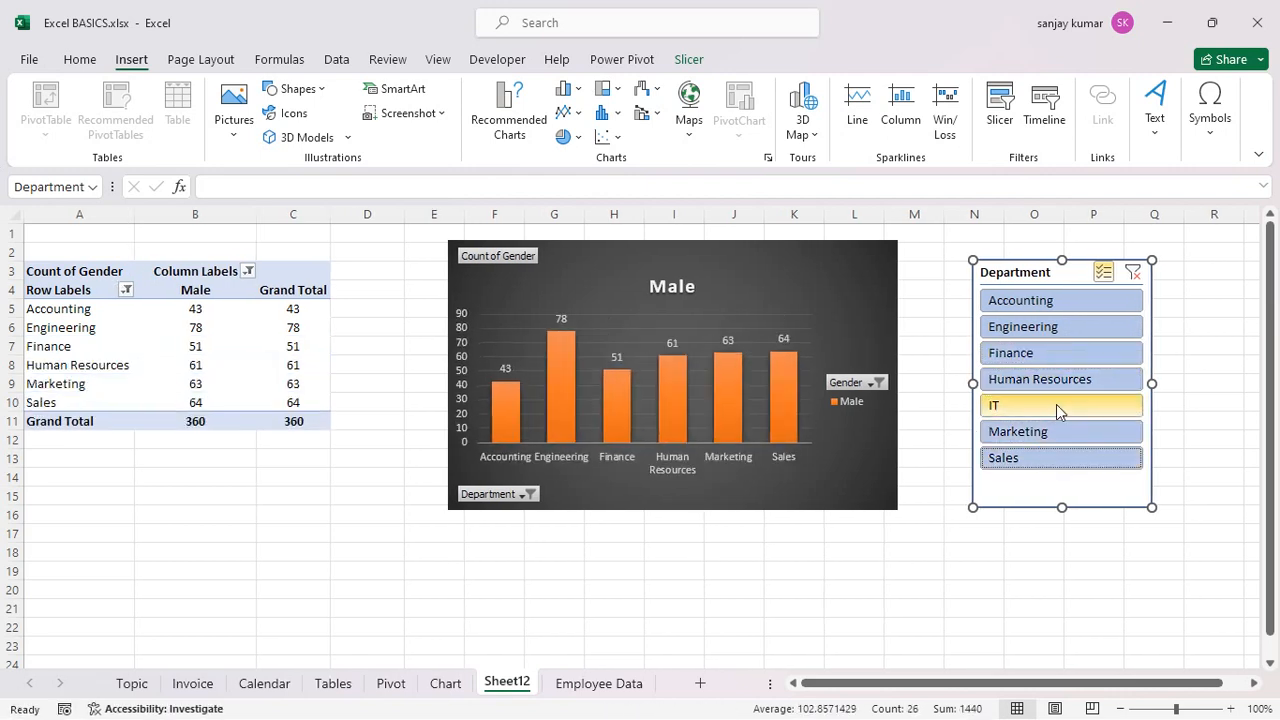
click(1056, 404)
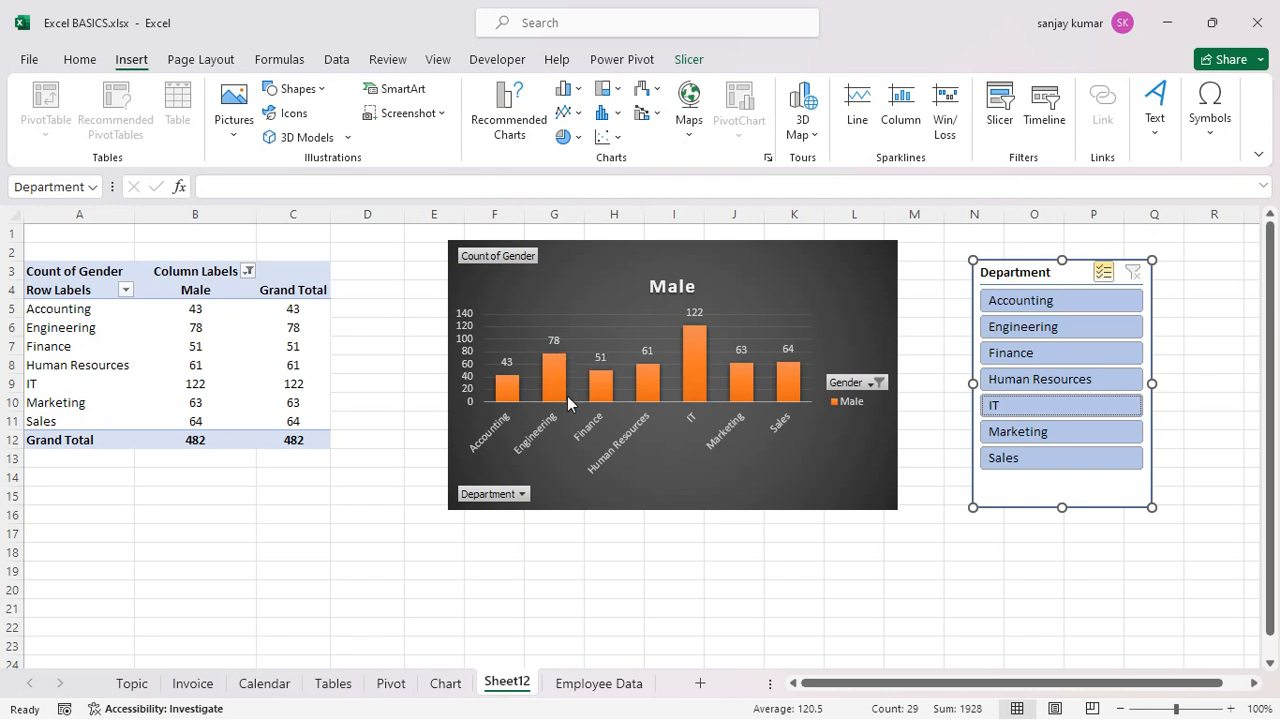
Delete the PivotChart and the PivotTable from Sheet12, keeping the Department slicer.
mouse_move(562, 364)
click(893, 492)
key(Delete)
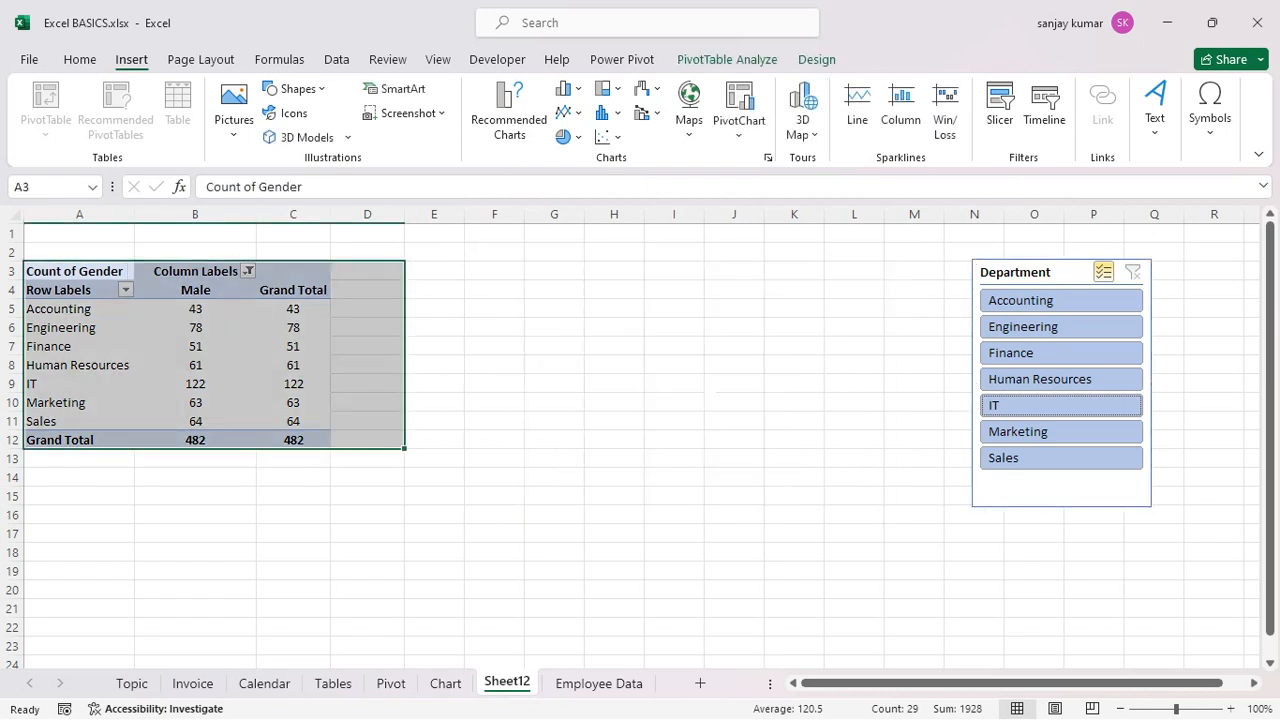
key(Delete)
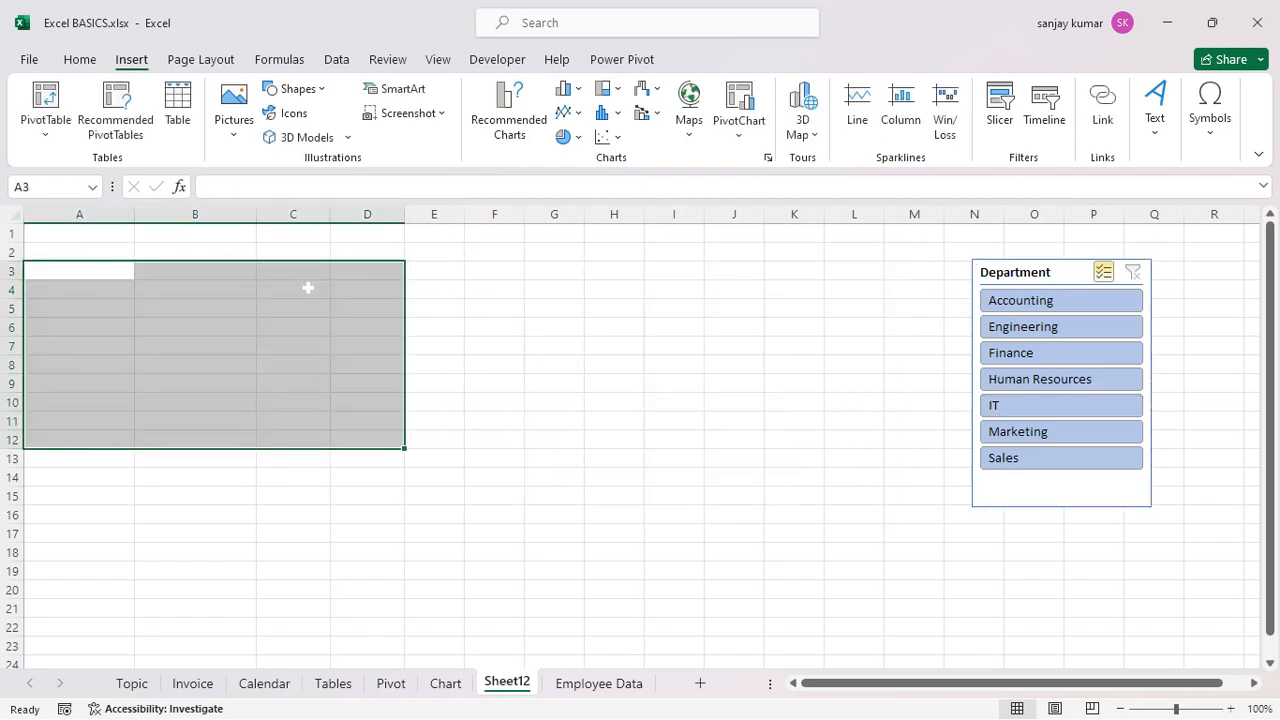
click(494, 440)
Create a PivotChart from all columns of the Employee Data sheet, placed on the existing worksheet Sheet12 at cell A1.
click(441, 686)
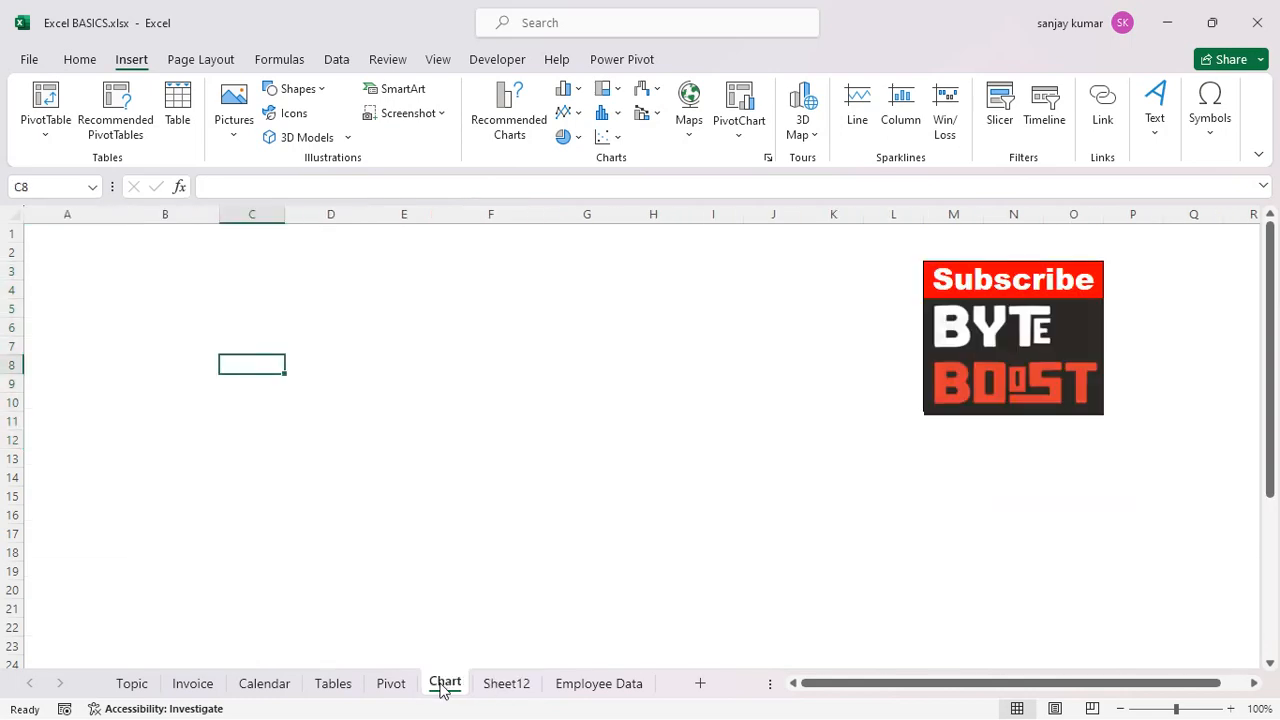
click(515, 686)
click(591, 686)
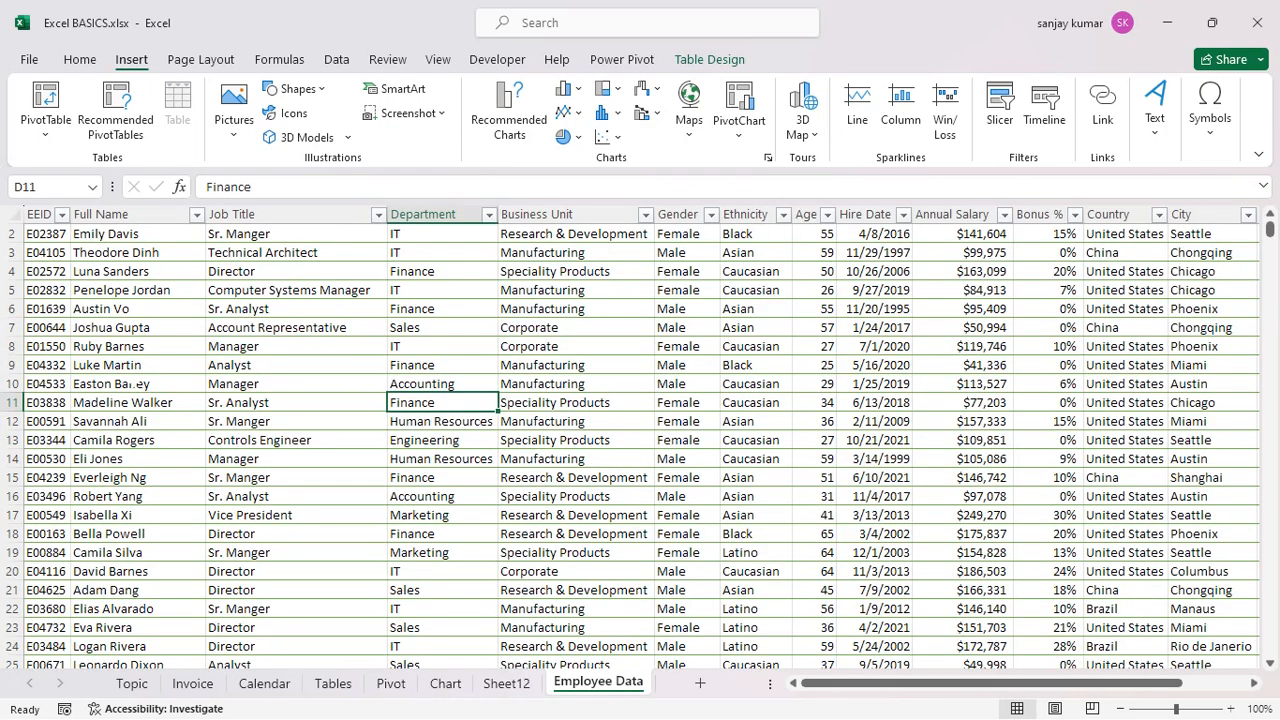
scroll(131, 384, up, 1)
click(13, 214)
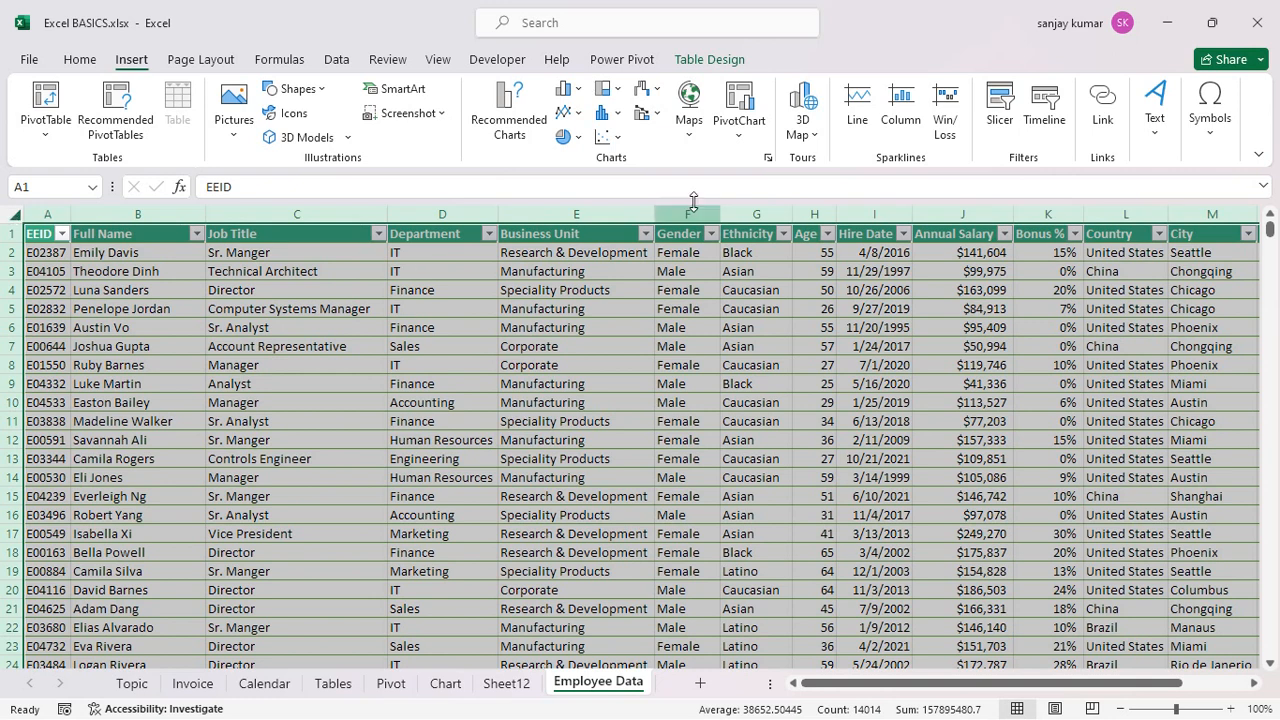
click(749, 108)
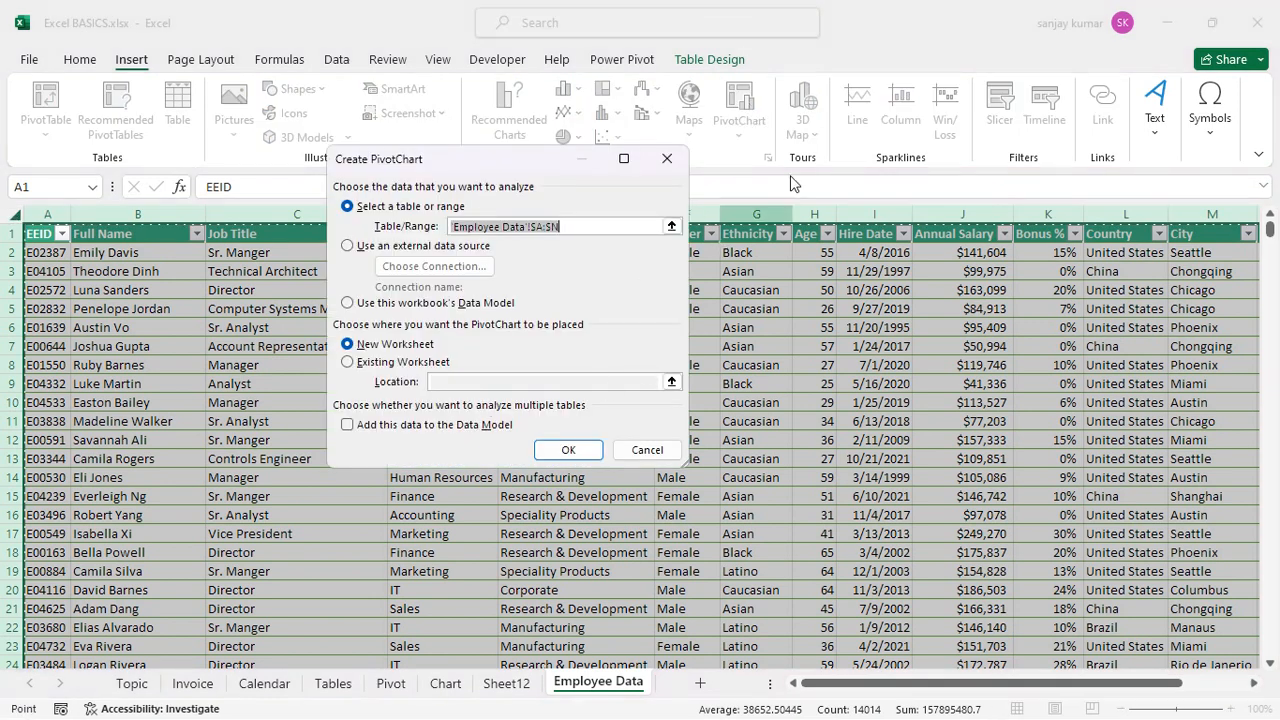
click(404, 366)
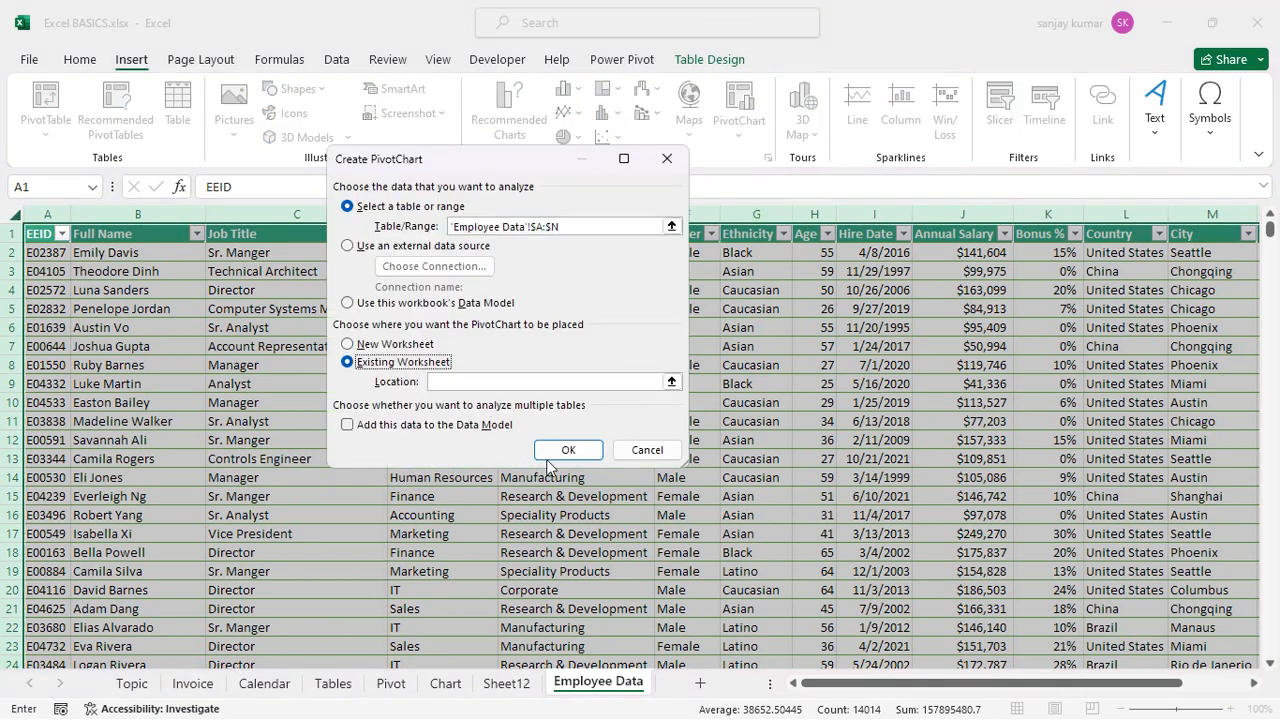
click(504, 684)
click(77, 238)
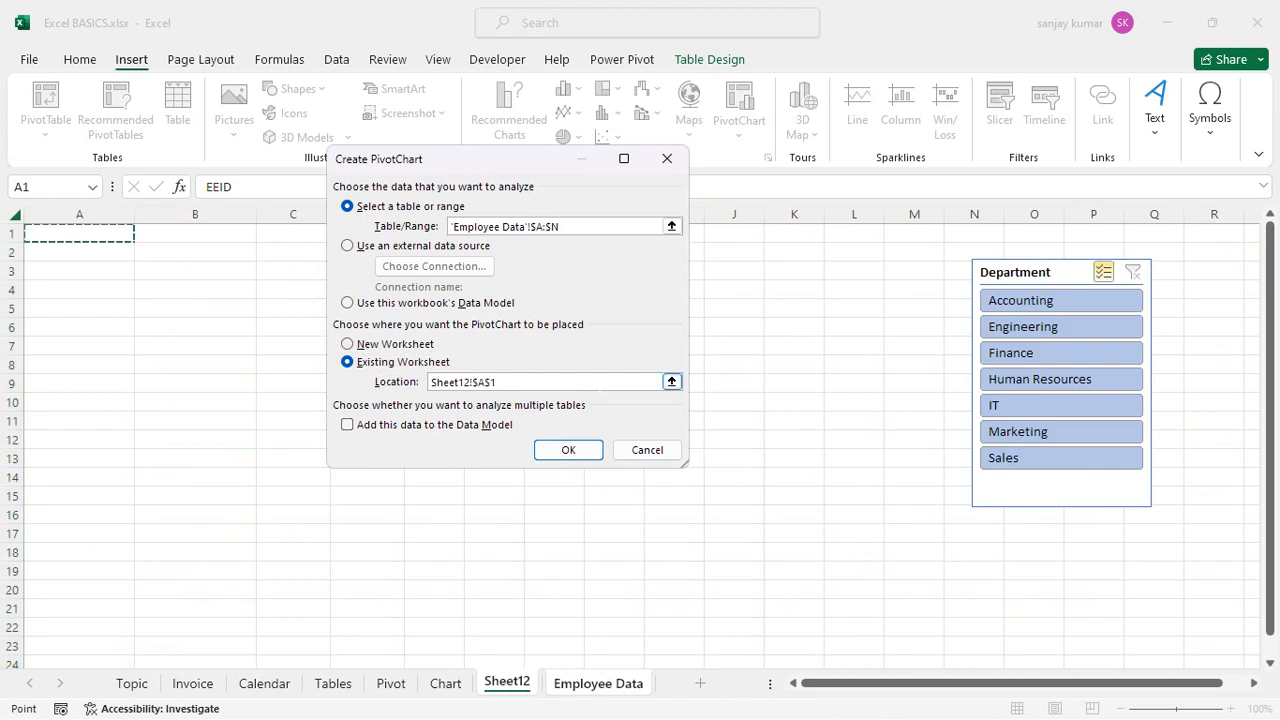
click(568, 449)
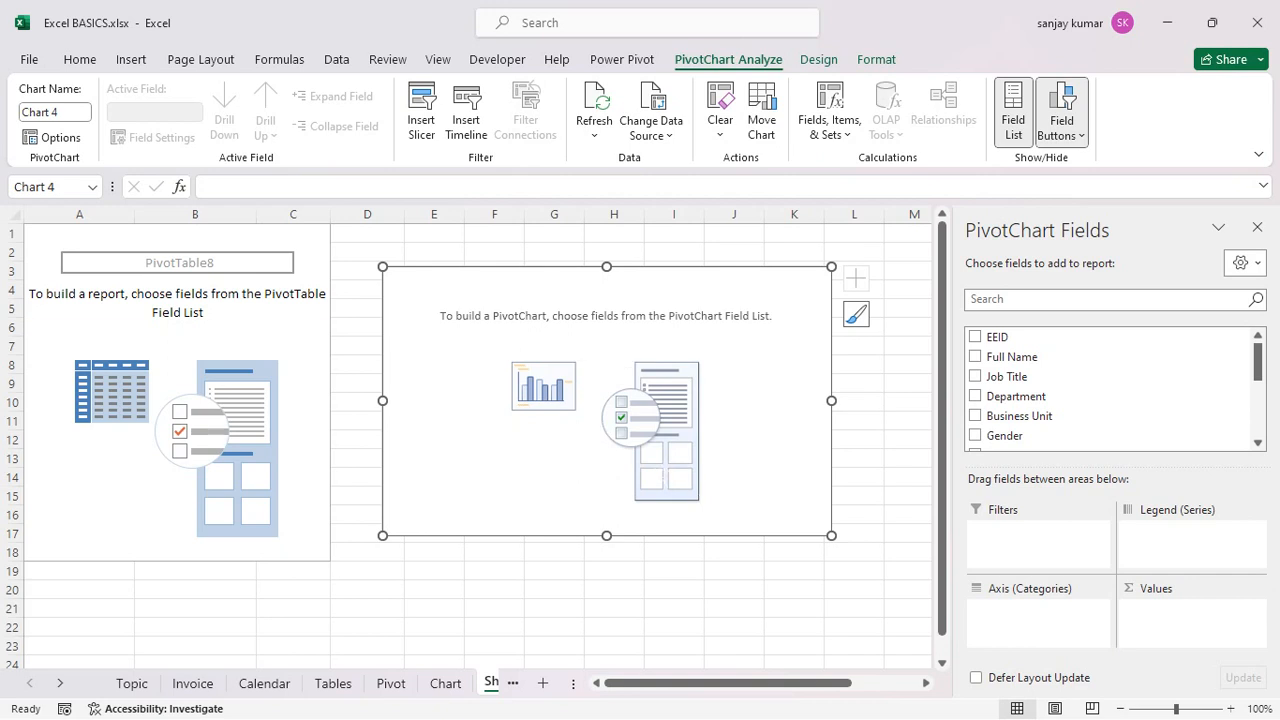
Add Department to the PivotChart's axis categories and Gender to its values as a count.
drag(1018, 396, 1050, 630)
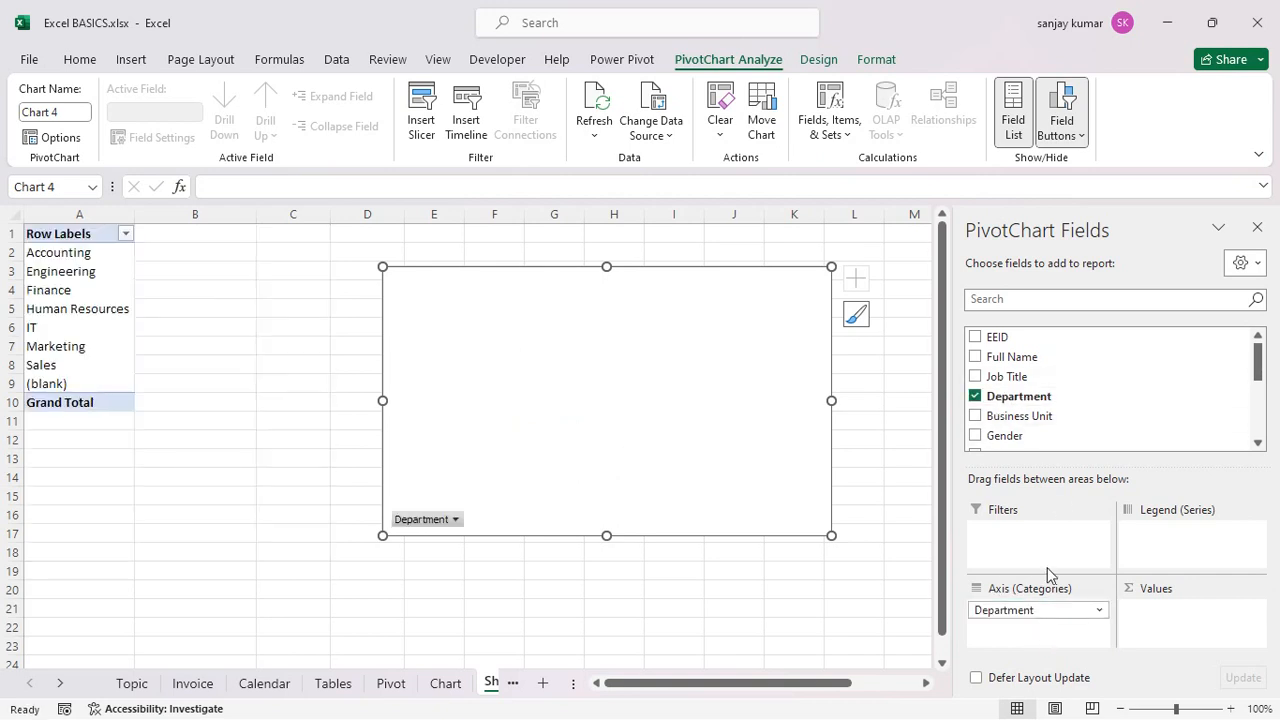
scroll(1010, 400, down, 1)
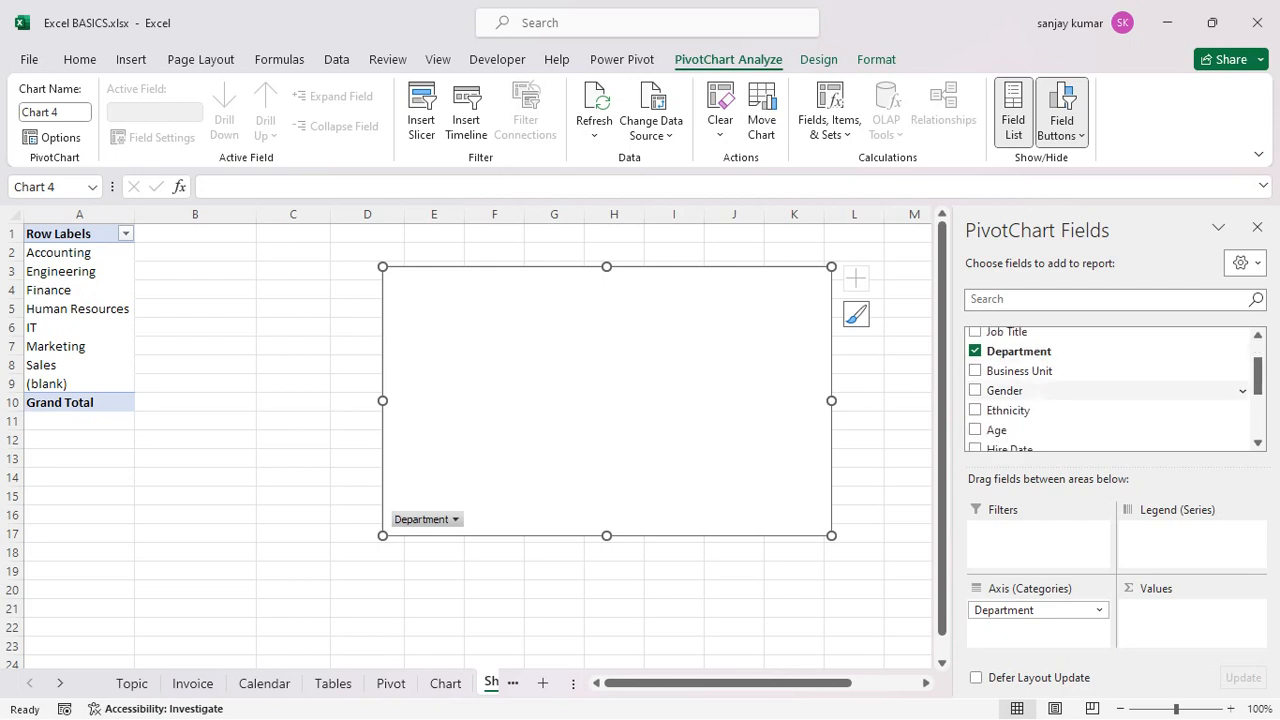
drag(1008, 392, 1172, 622)
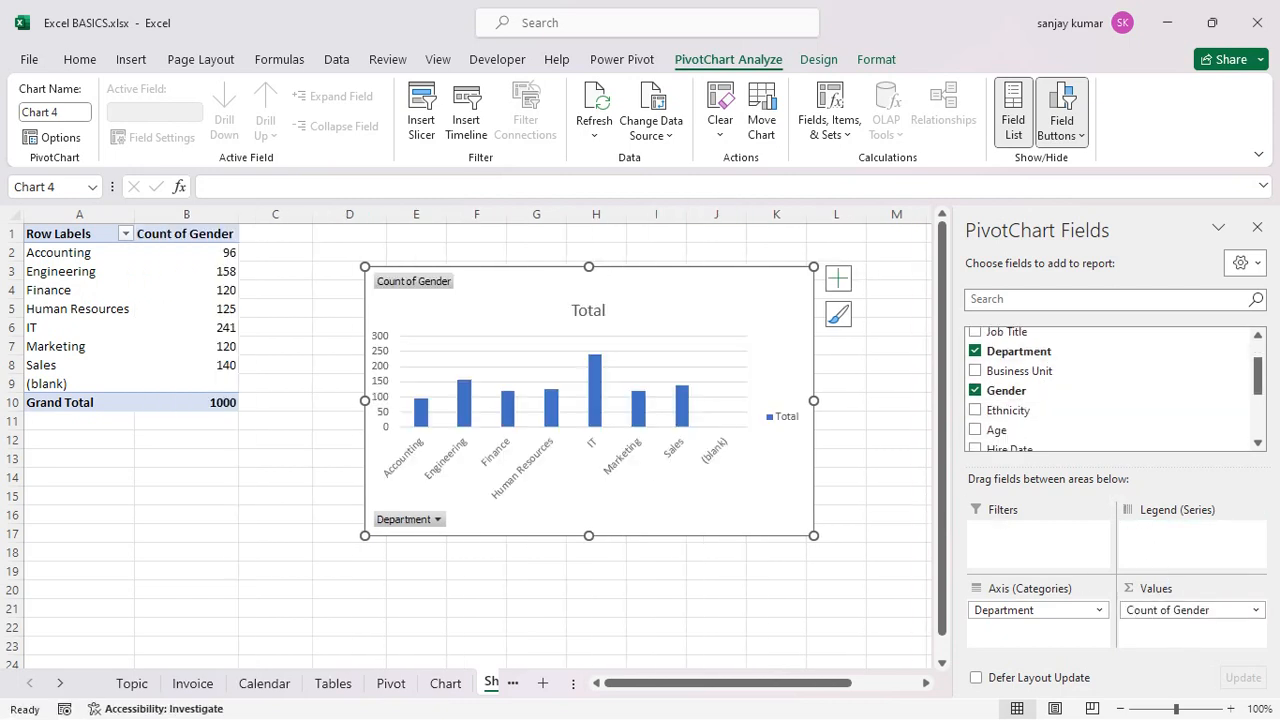
Apply the fourth chart style, with data labels inside the columns, and move the chart closer to the PivotTable.
click(818, 59)
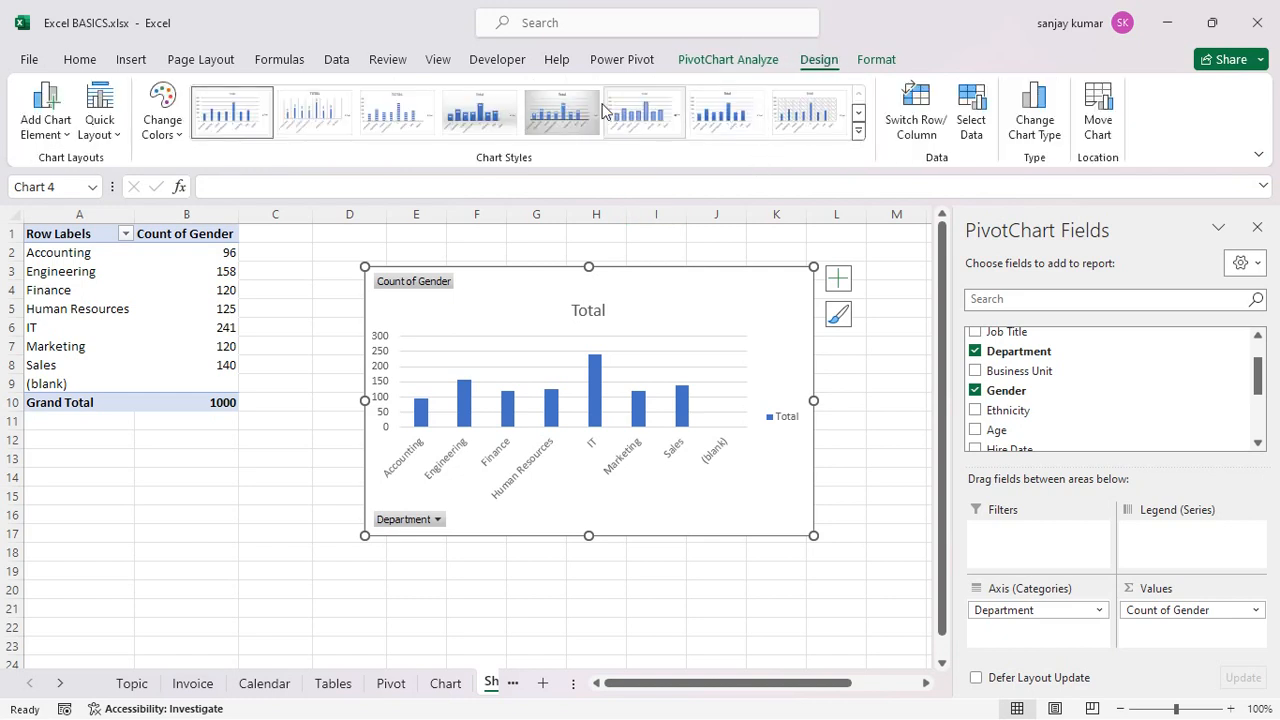
click(480, 114)
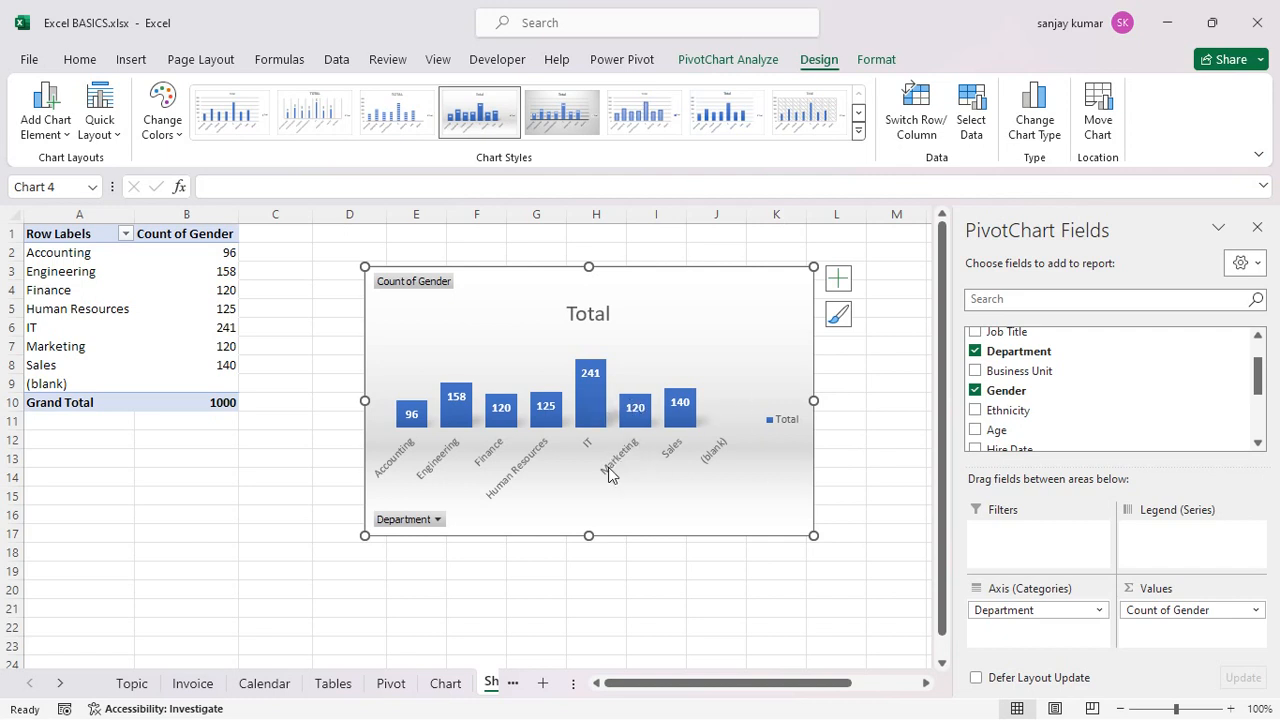
drag(690, 318, 598, 321)
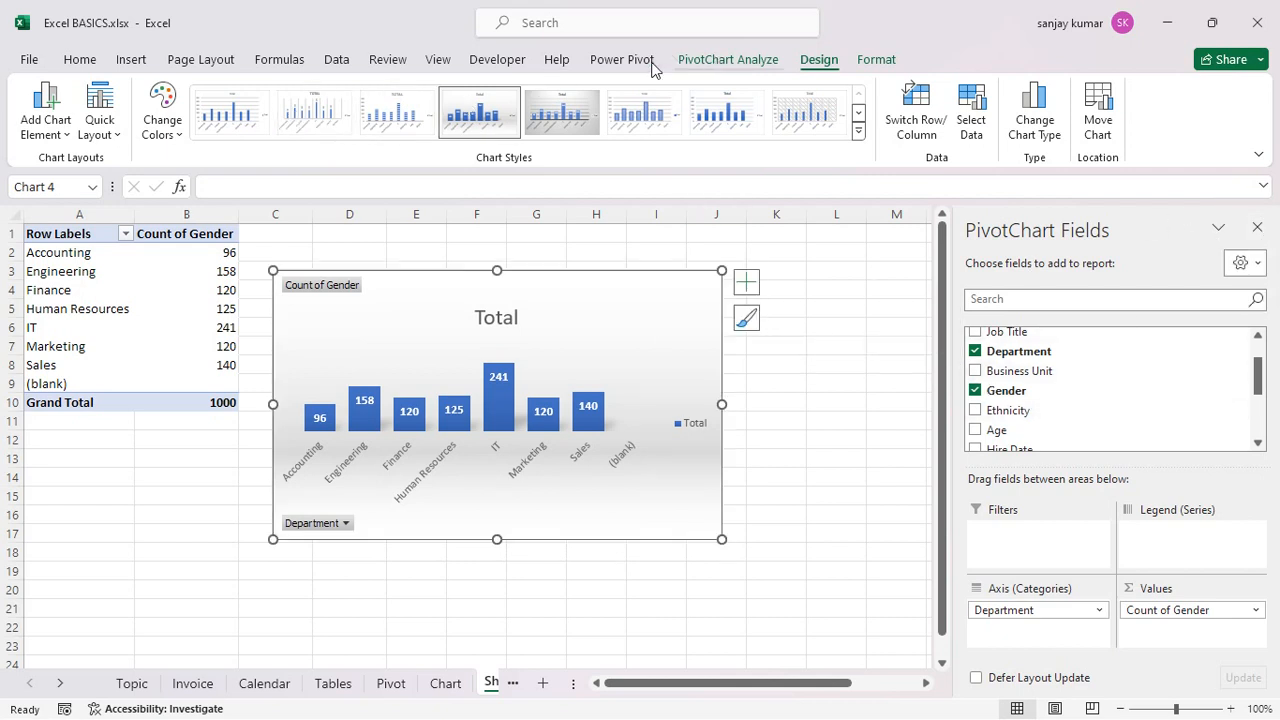
Insert slicers for Department, Gender, Annual Salary and Country for the PivotChart.
click(111, 68)
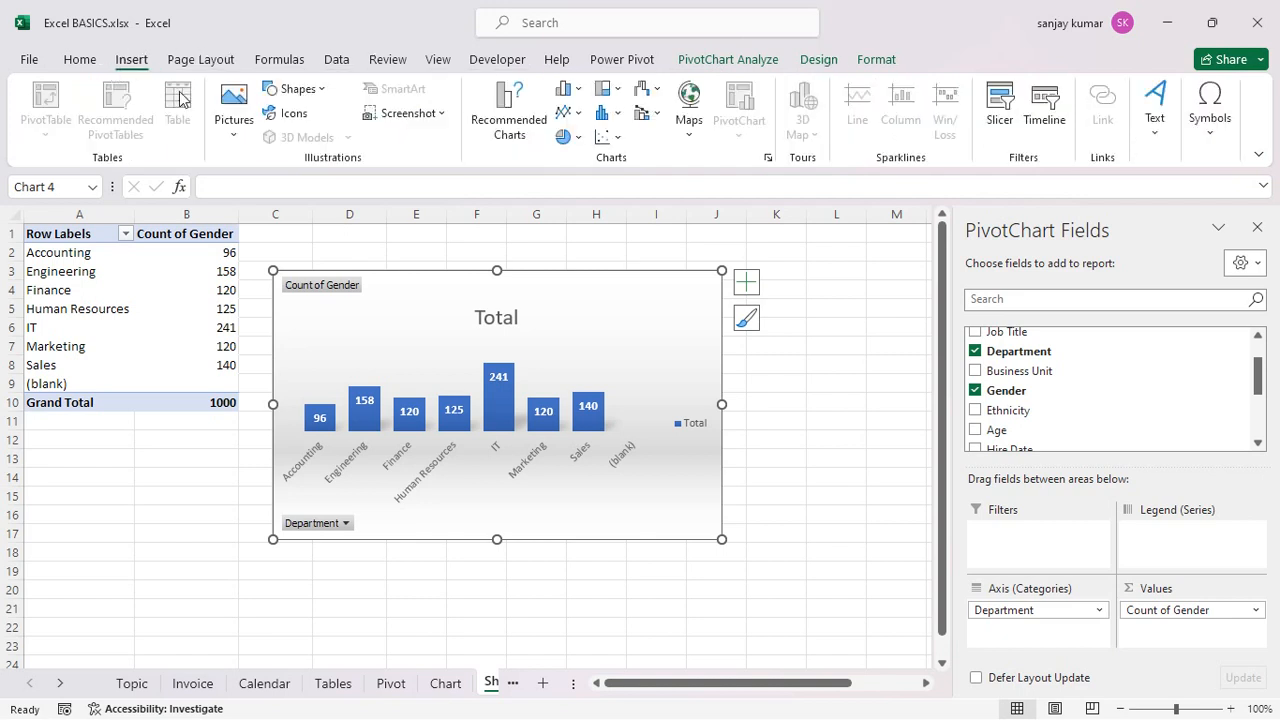
click(1000, 100)
drag(468, 152, 821, 141)
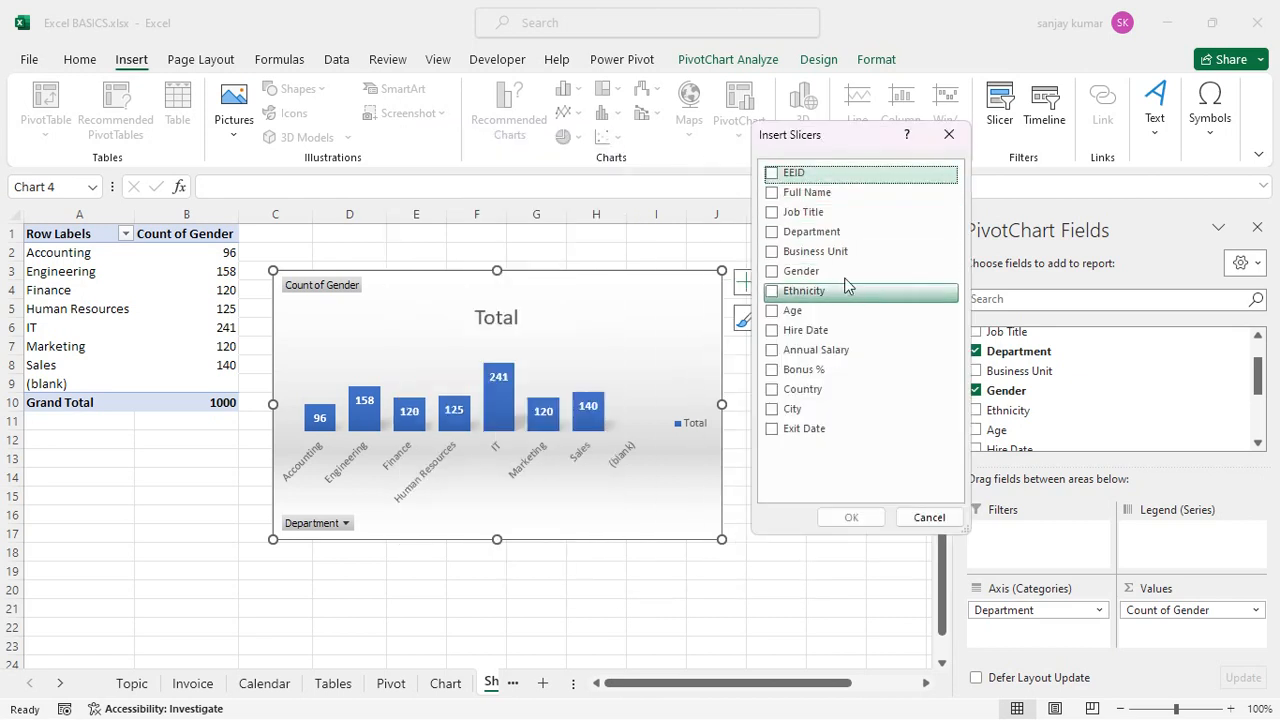
click(773, 232)
click(773, 312)
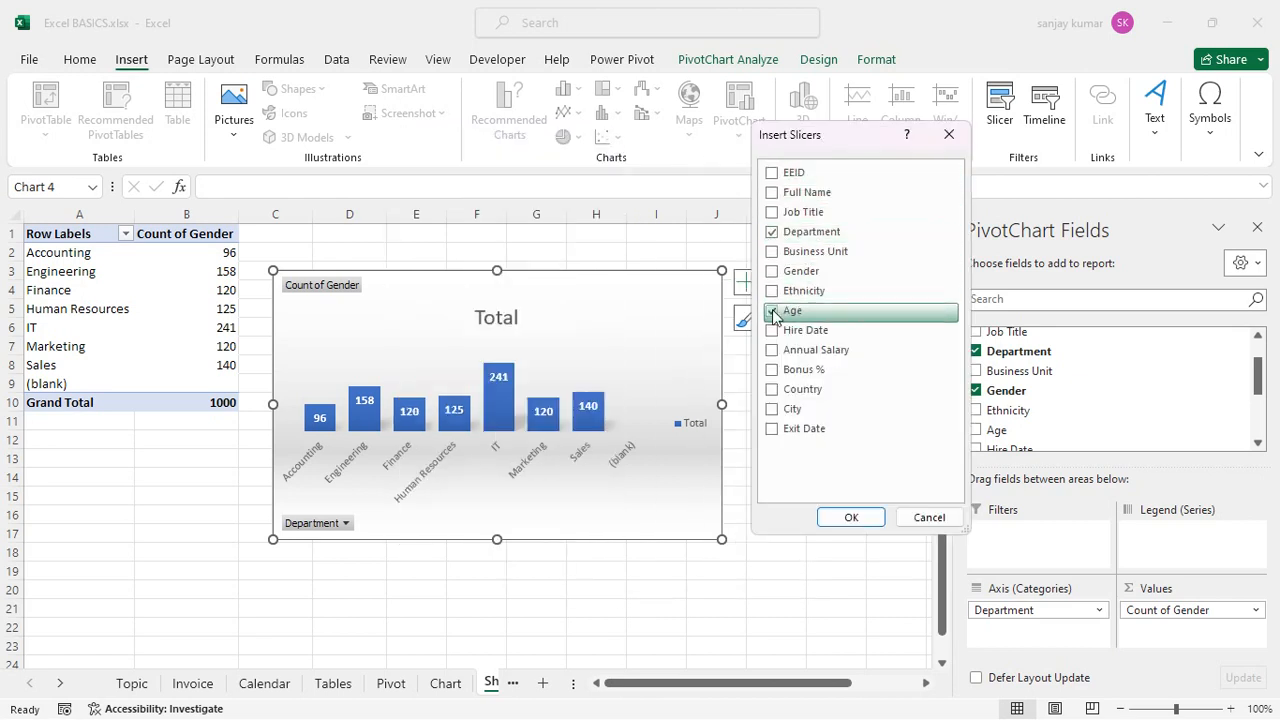
click(772, 272)
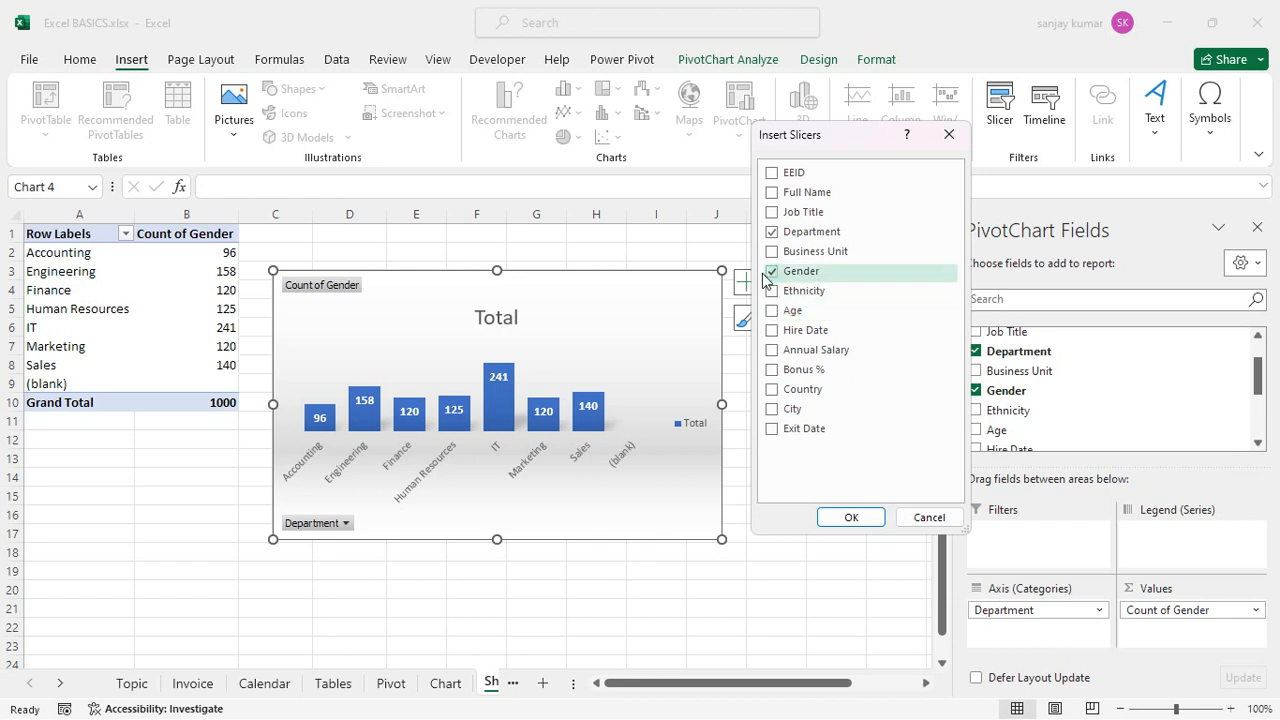
click(773, 350)
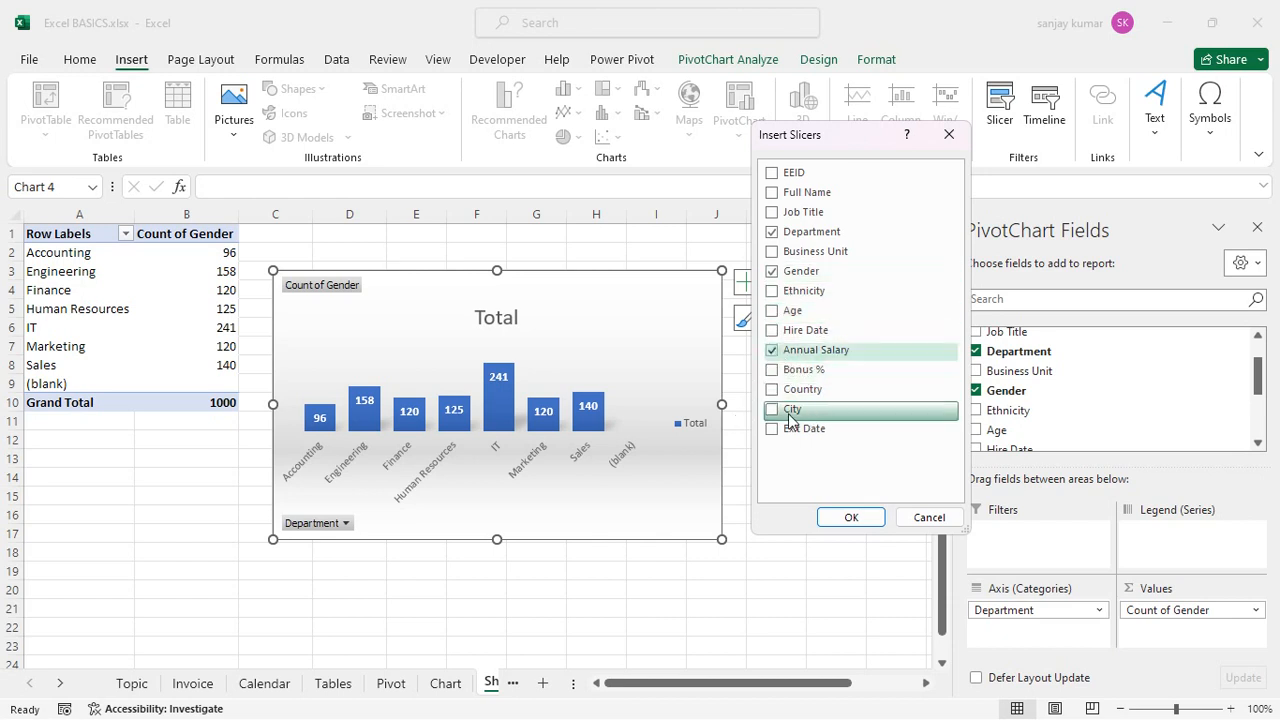
click(774, 391)
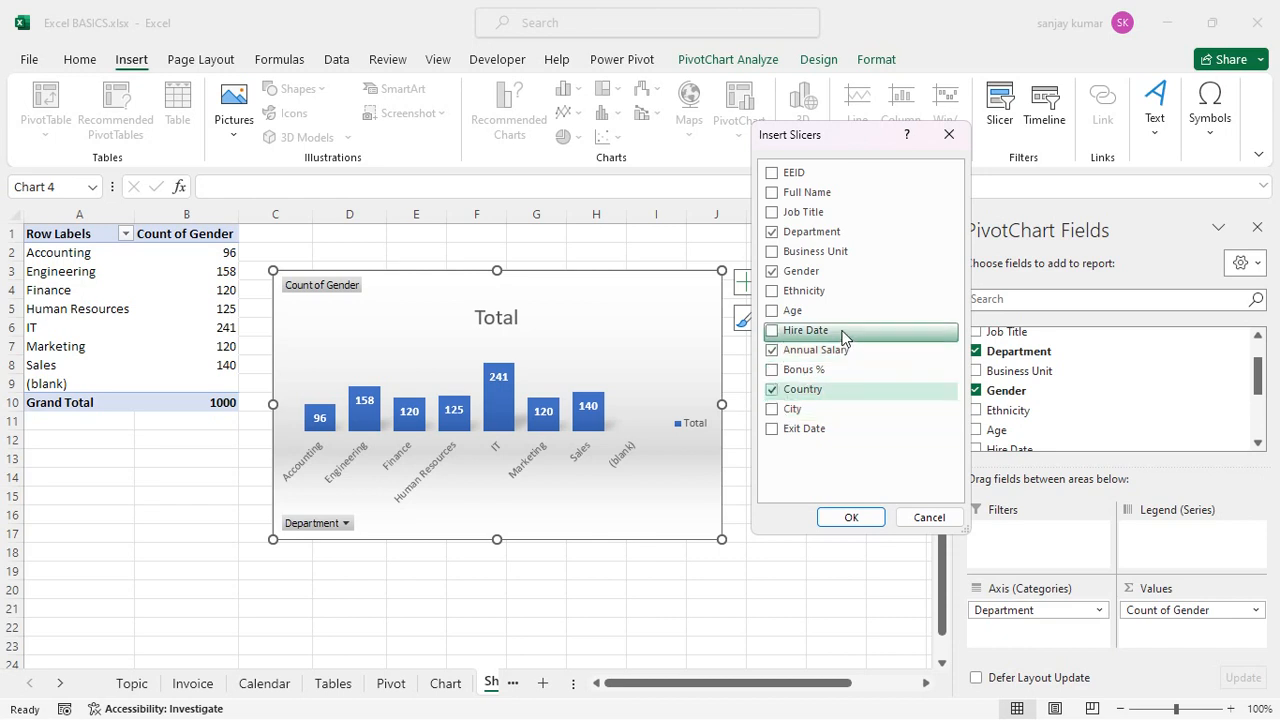
click(861, 522)
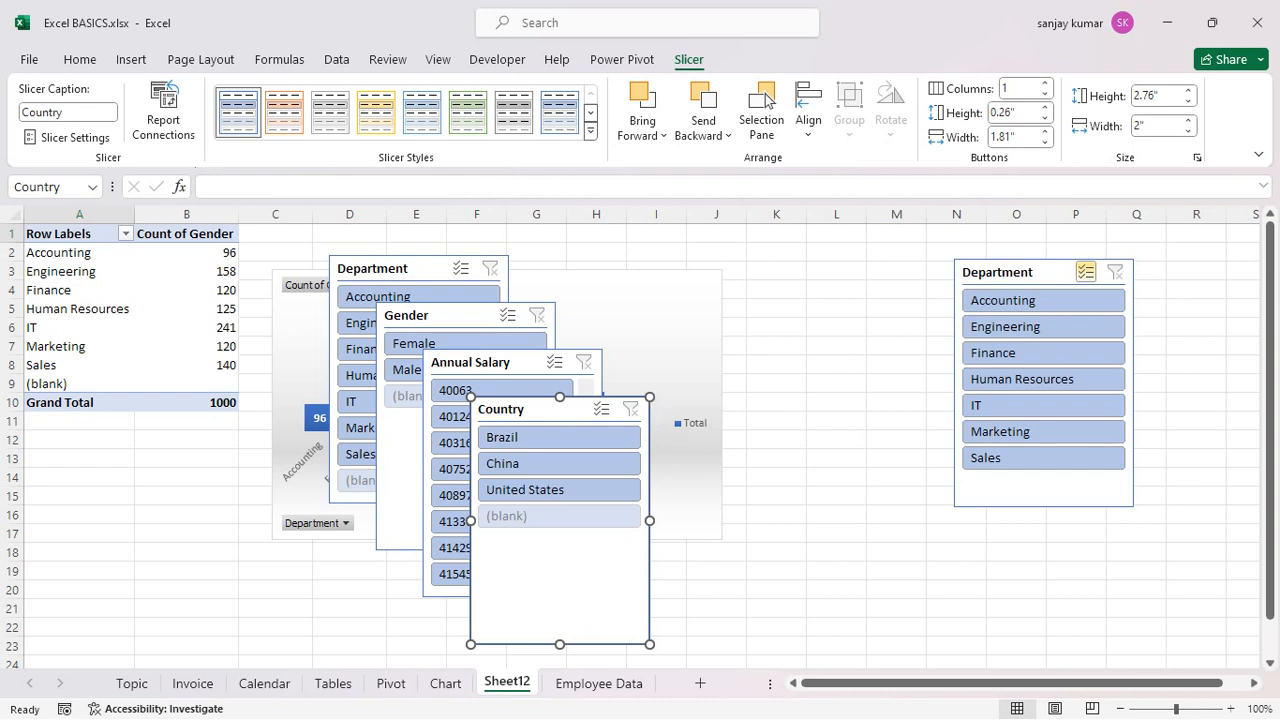
Arrange the slicers beside the chart, with Country, the old Department and Annual Salary in one row above Gender and the new Department.
drag(545, 409, 853, 265)
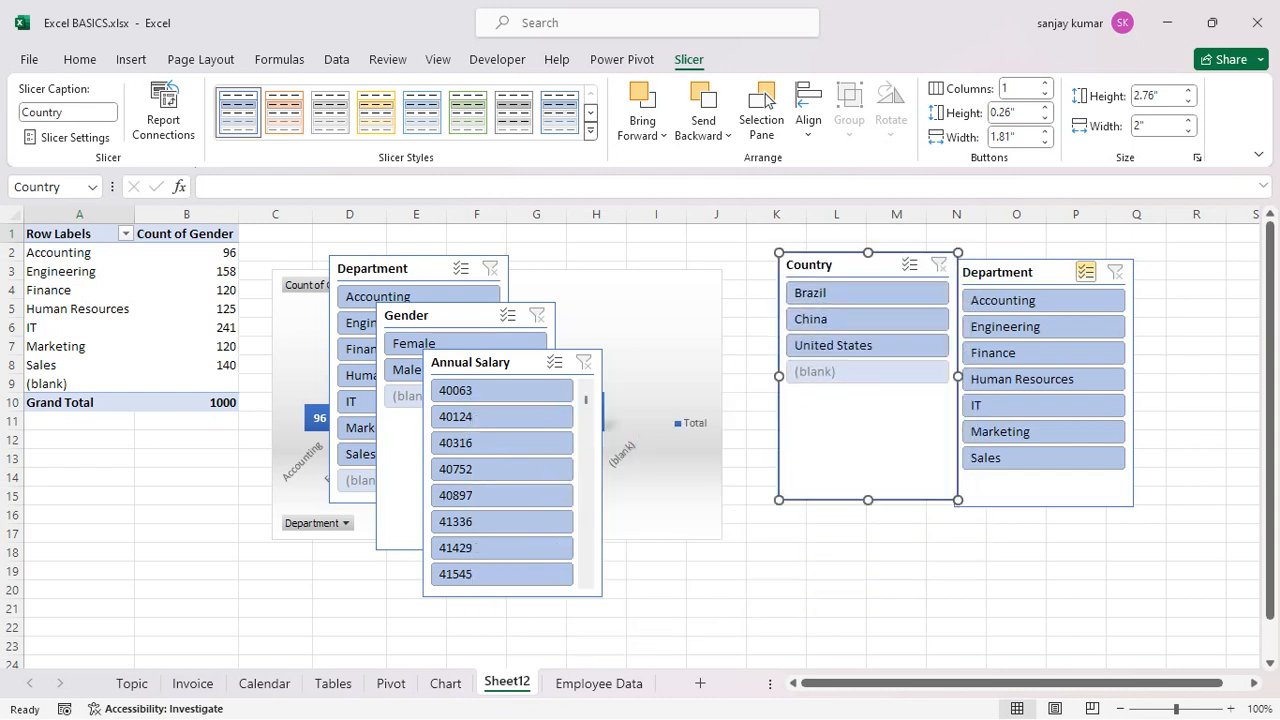
drag(469, 362, 1197, 266)
drag(467, 326, 878, 553)
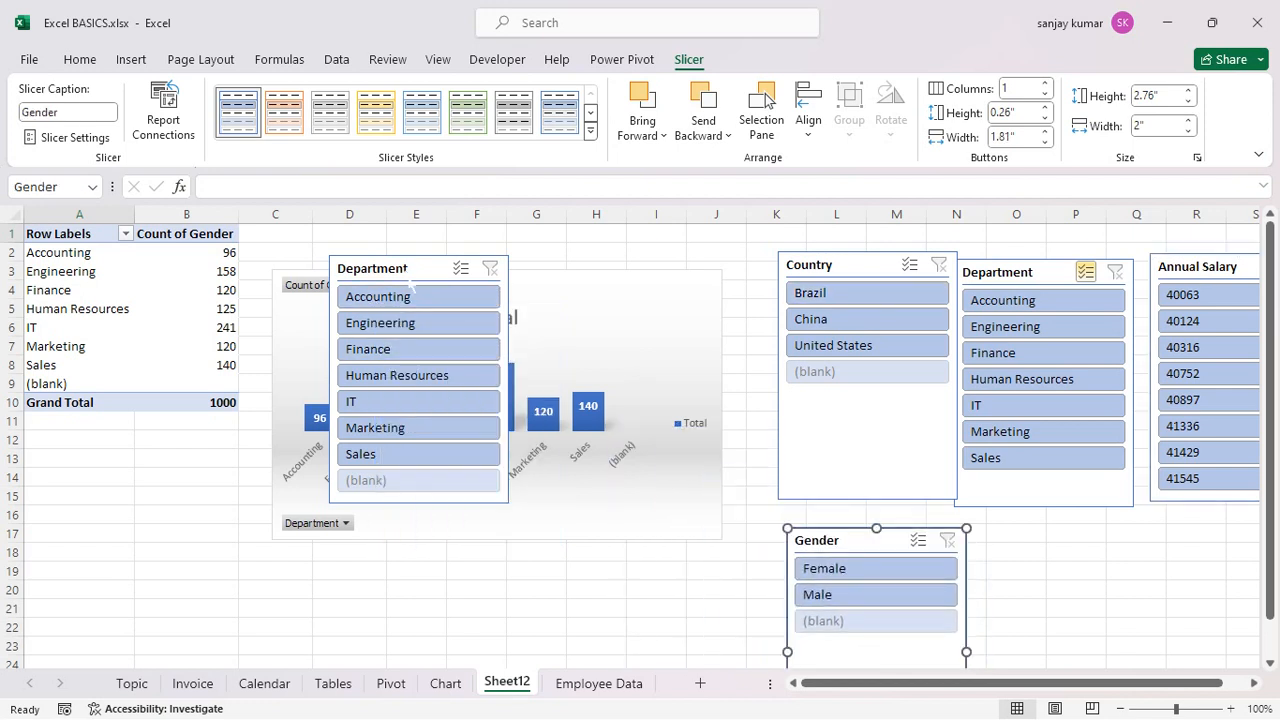
drag(410, 287, 1053, 551)
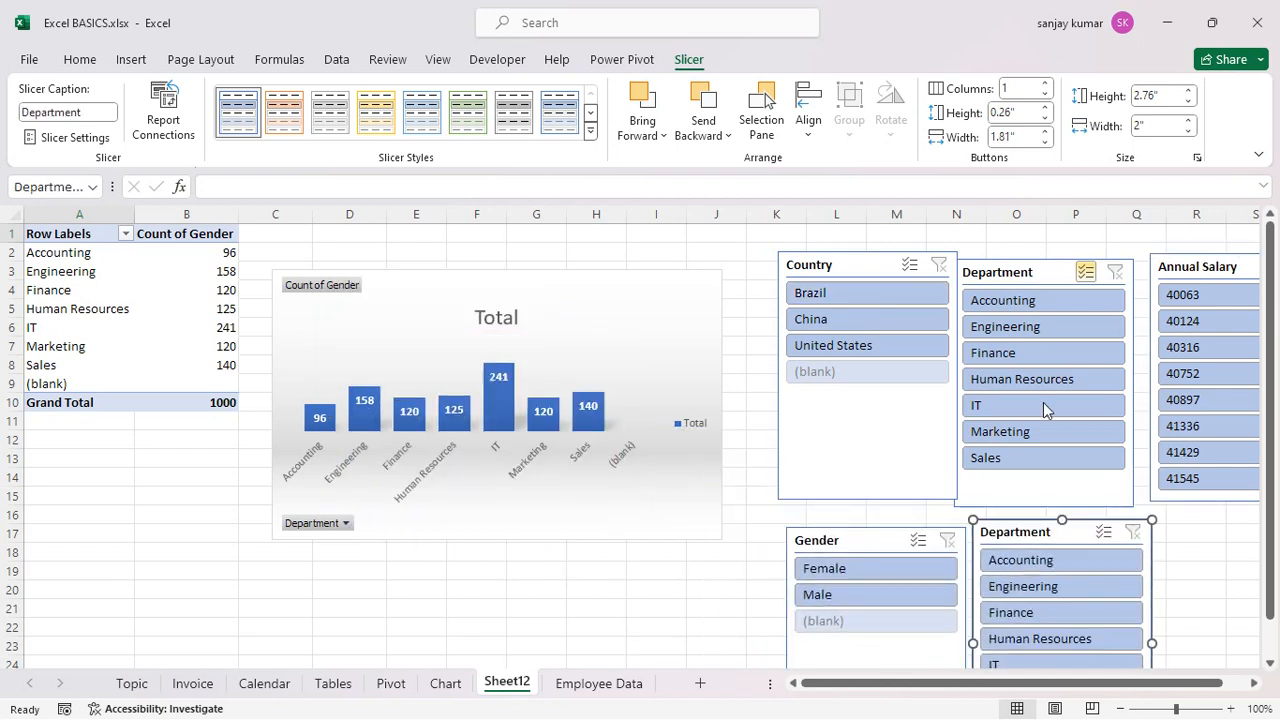
drag(1026, 272, 1036, 265)
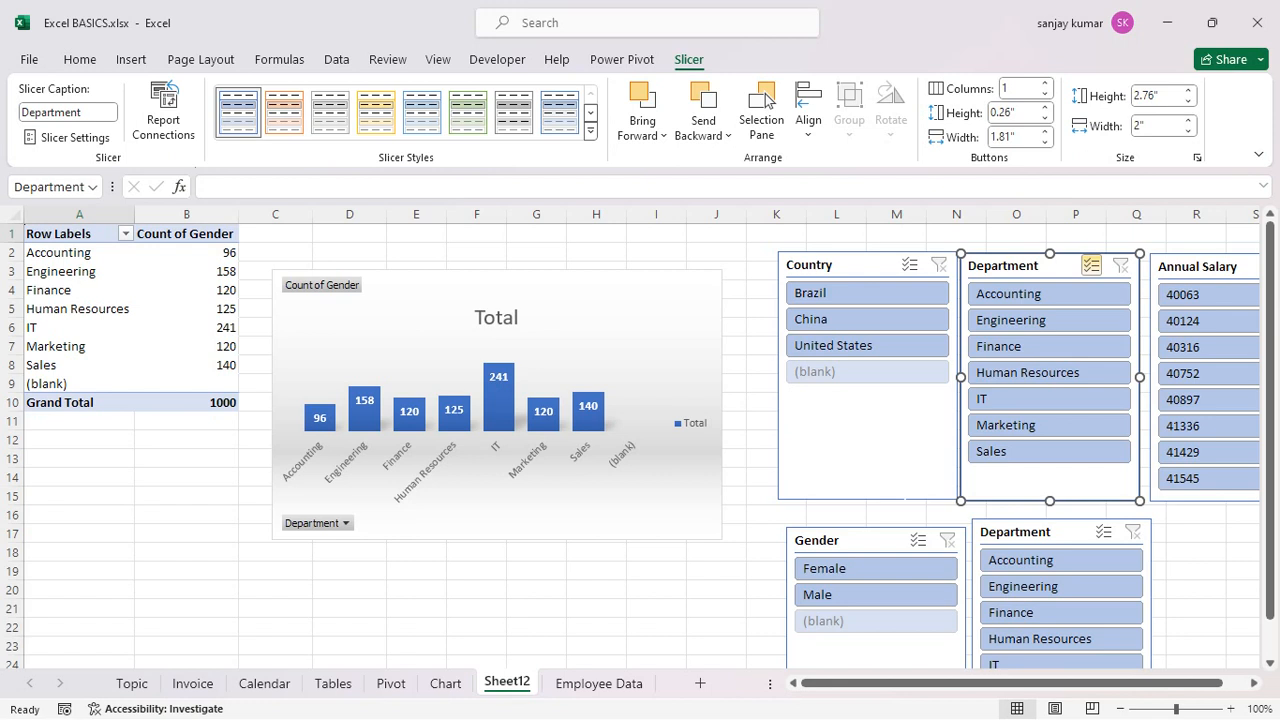
drag(937, 687, 960, 688)
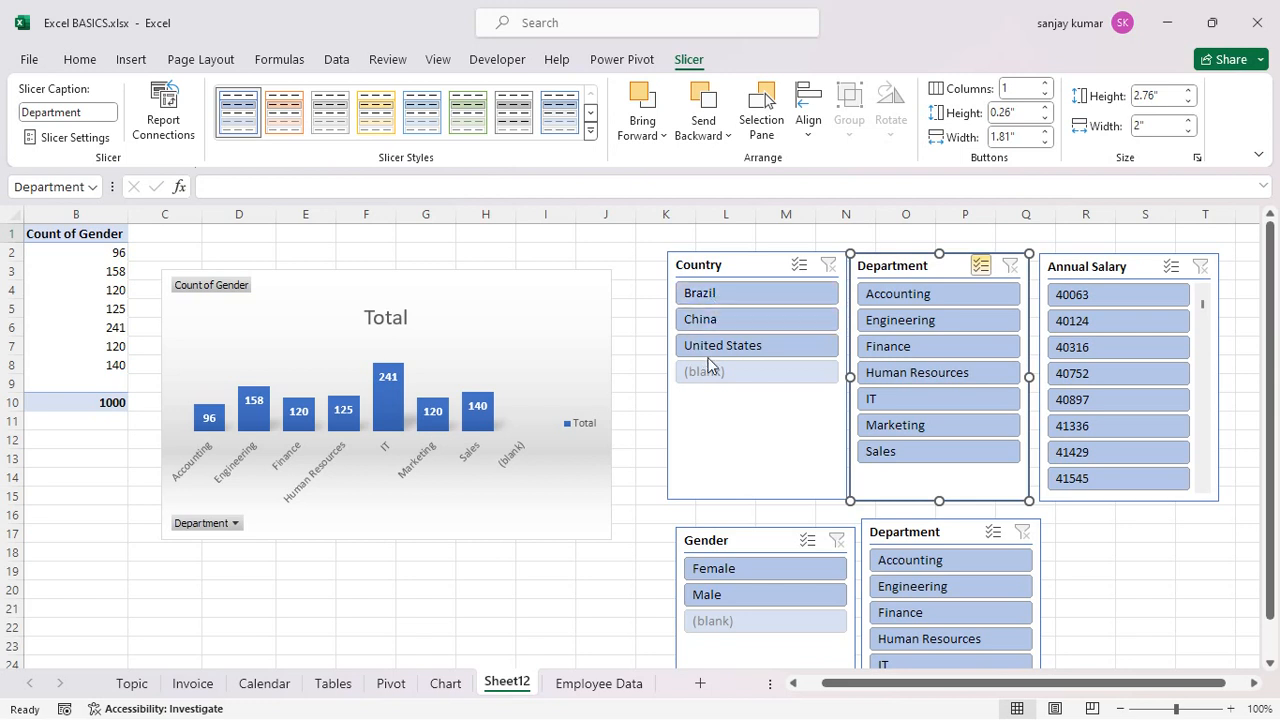
Filter the PivotChart to Brazil and Male with the Country and Gender slicers, and select only Marketing in the old Department slicer.
click(733, 295)
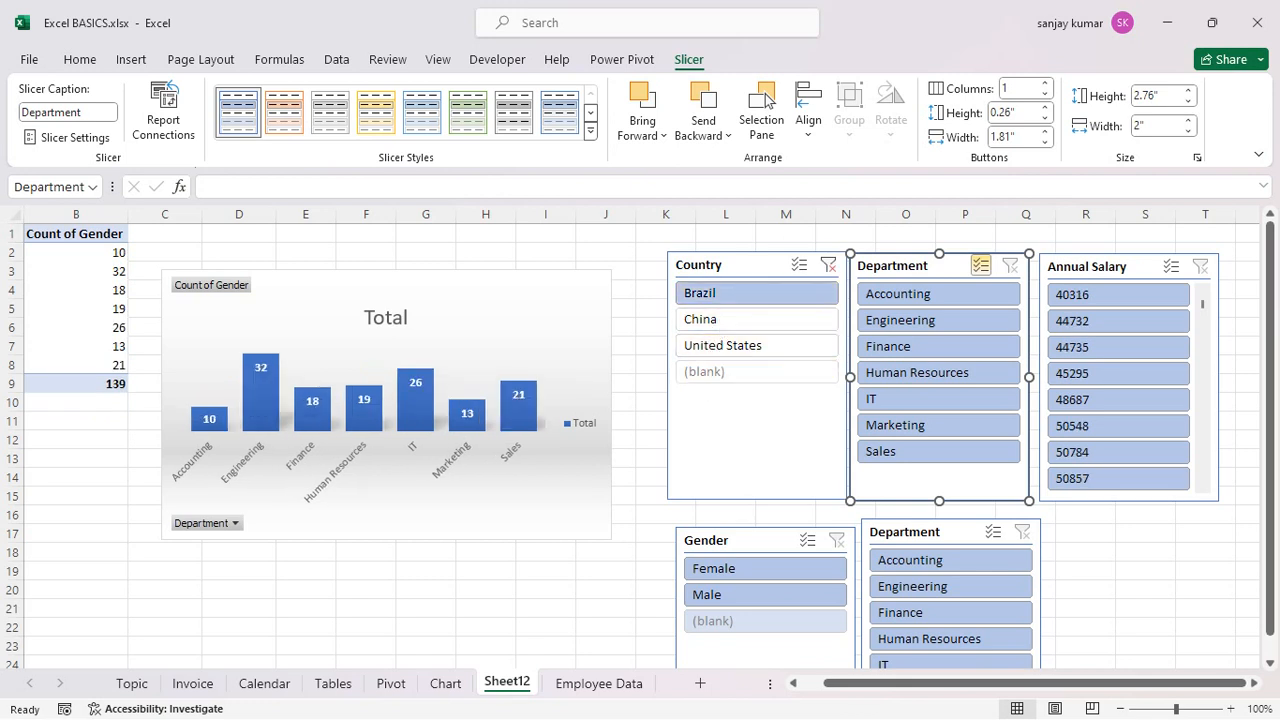
click(901, 433)
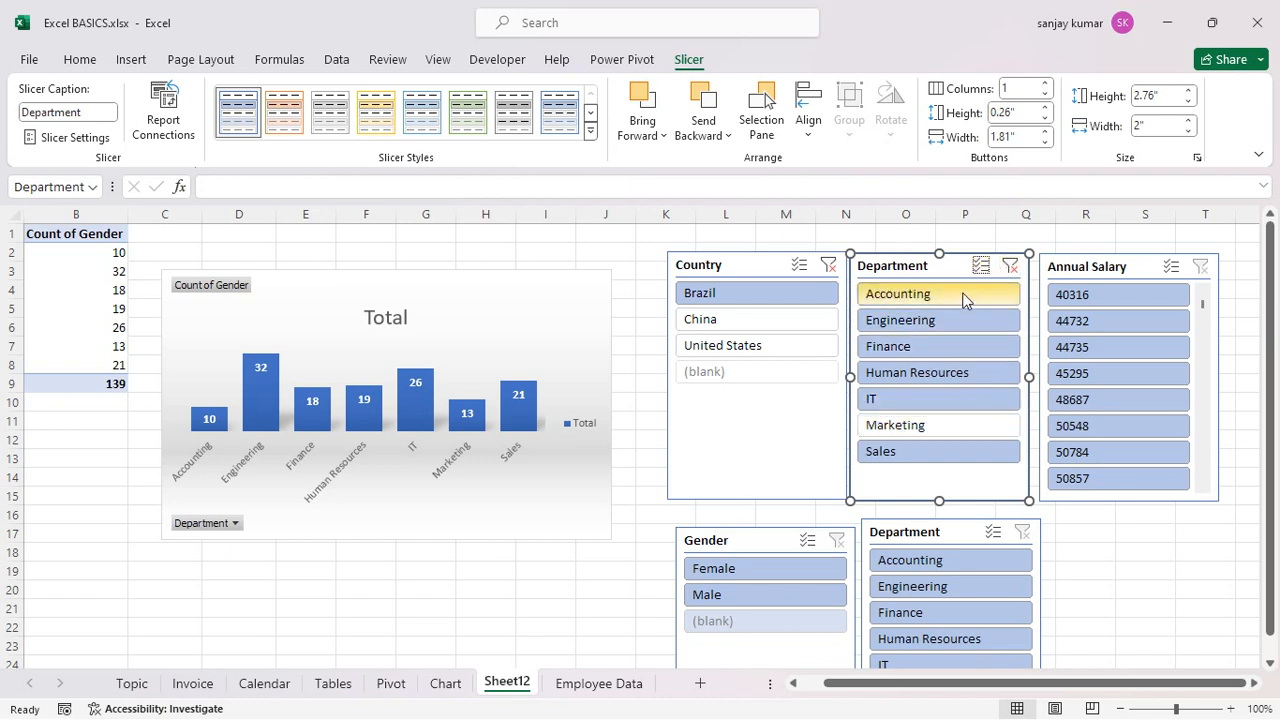
click(962, 296)
click(929, 422)
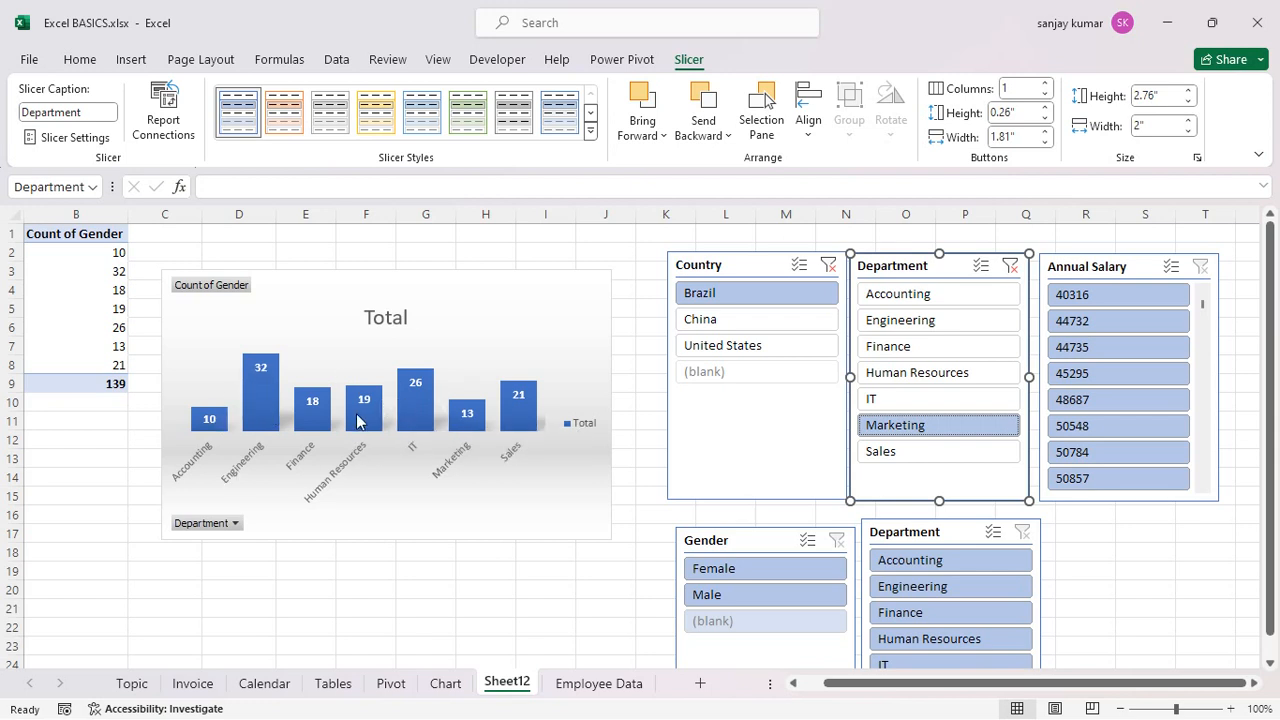
click(738, 594)
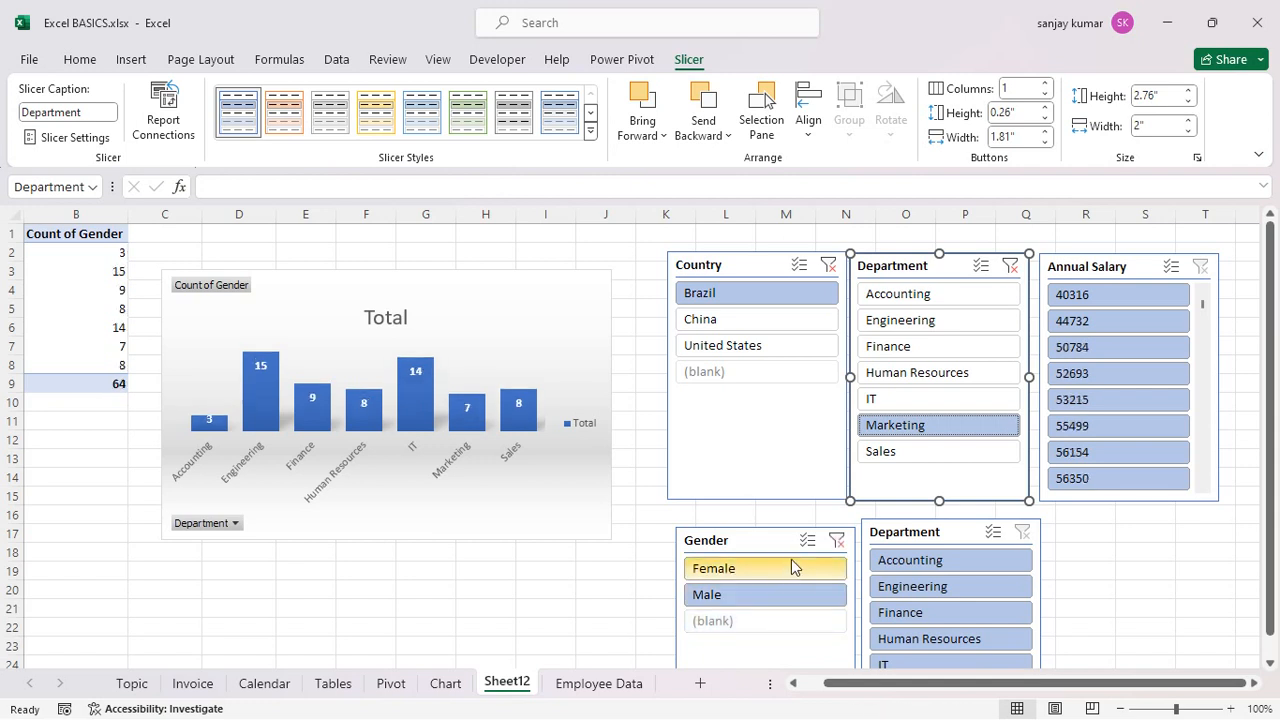
Switch the Gender slicer to Female, and remove the duplicate Department slicer beside it.
click(728, 570)
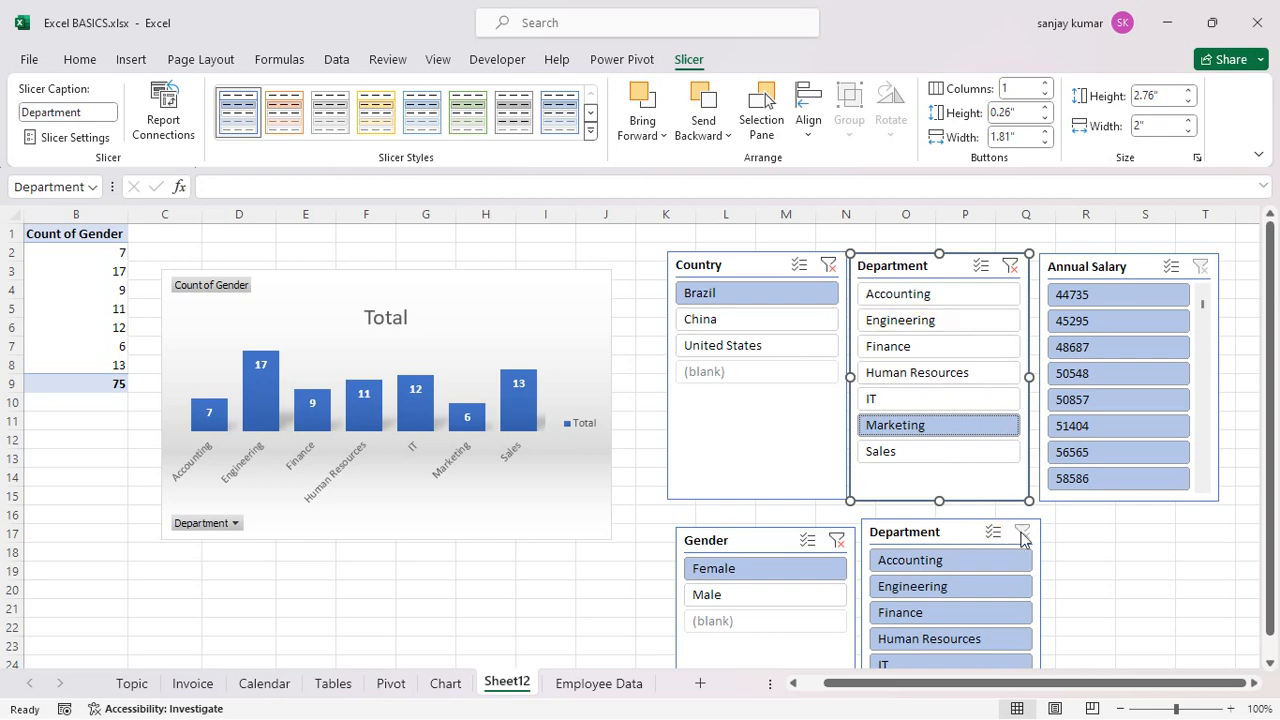
click(1022, 541)
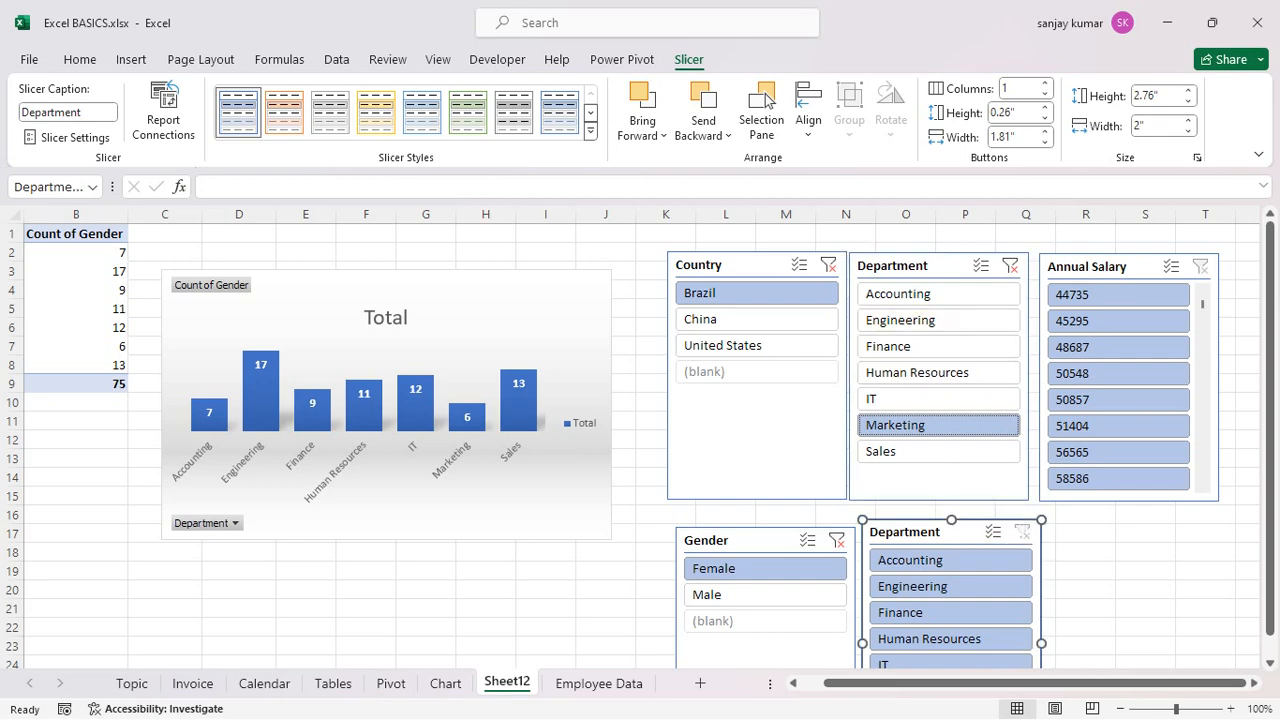
right_click(1024, 540)
click(1066, 38)
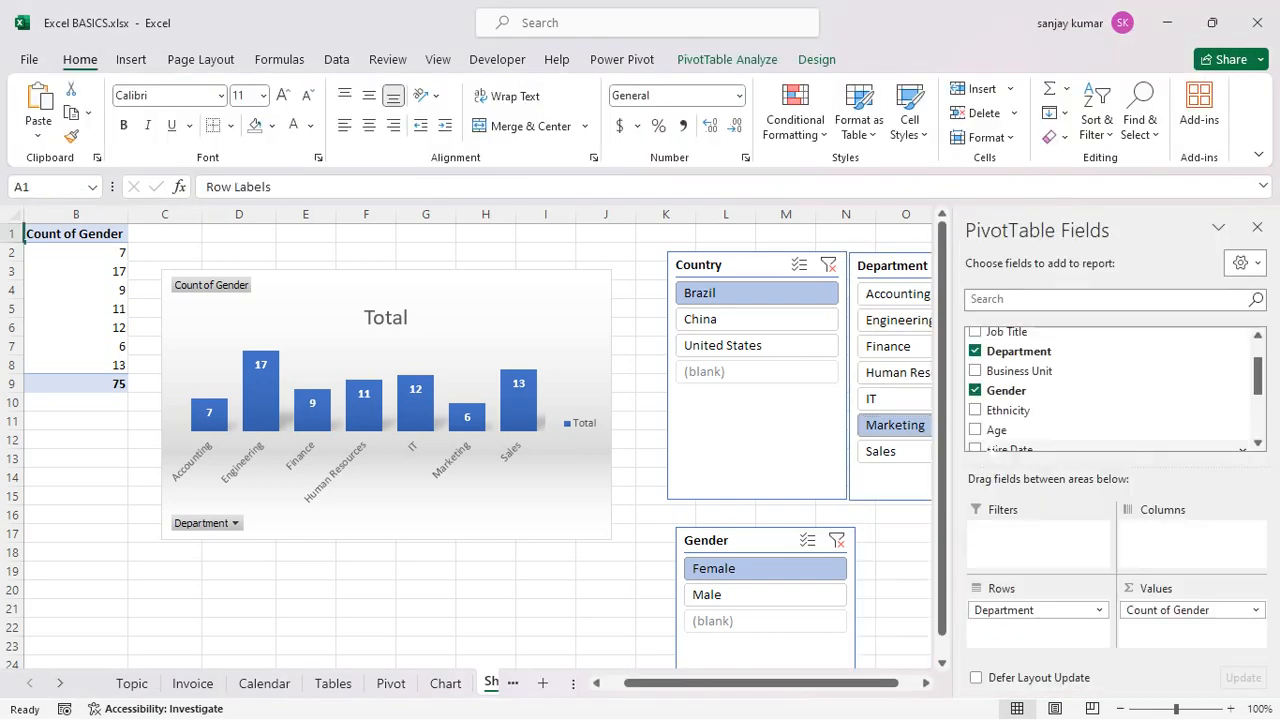
click(1257, 227)
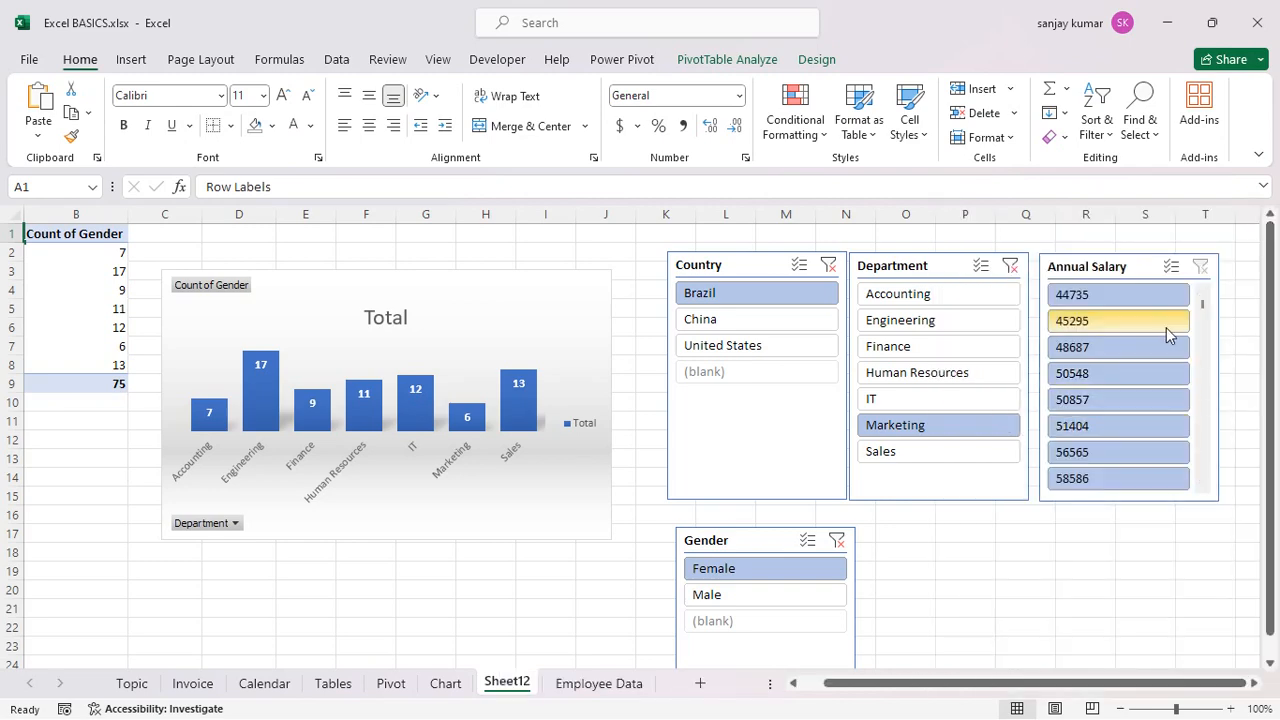
Look through the salaries in the Annual Salary slicer and filter the PivotChart to 44735 only.
scroll(1166, 327, down, 5)
scroll(1166, 327, up, 5)
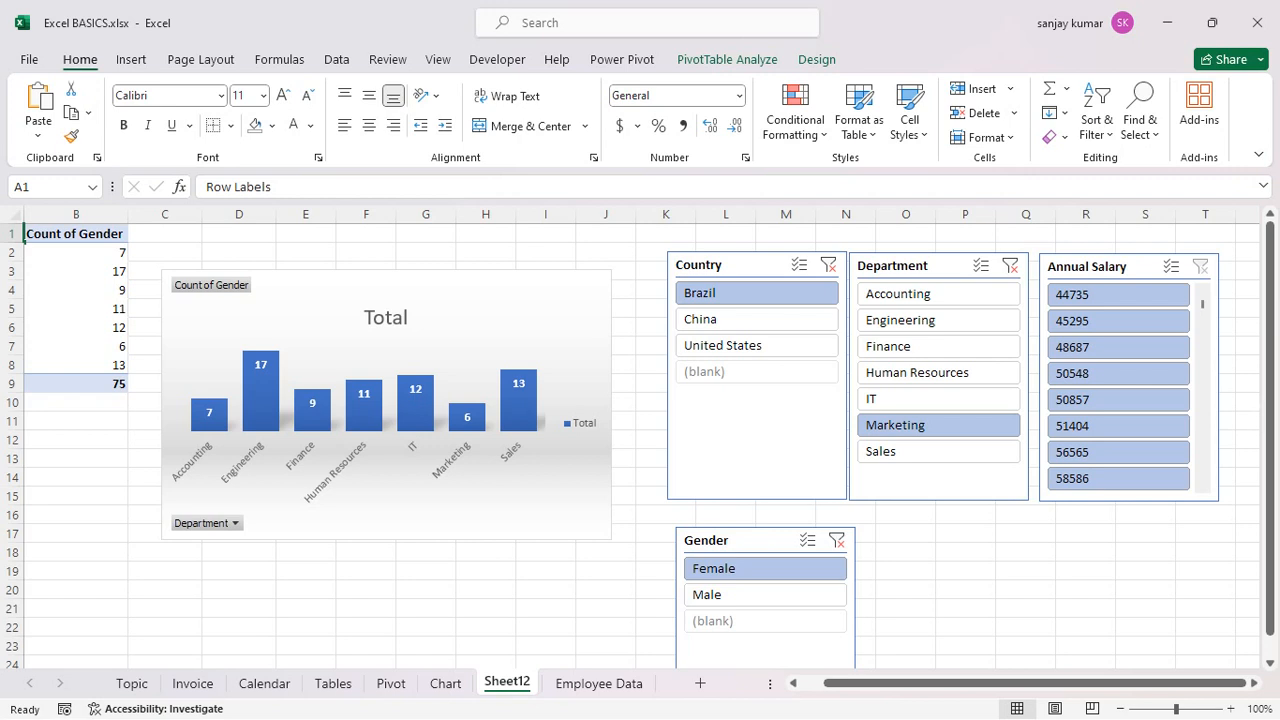
scroll(1200, 330, down, 5)
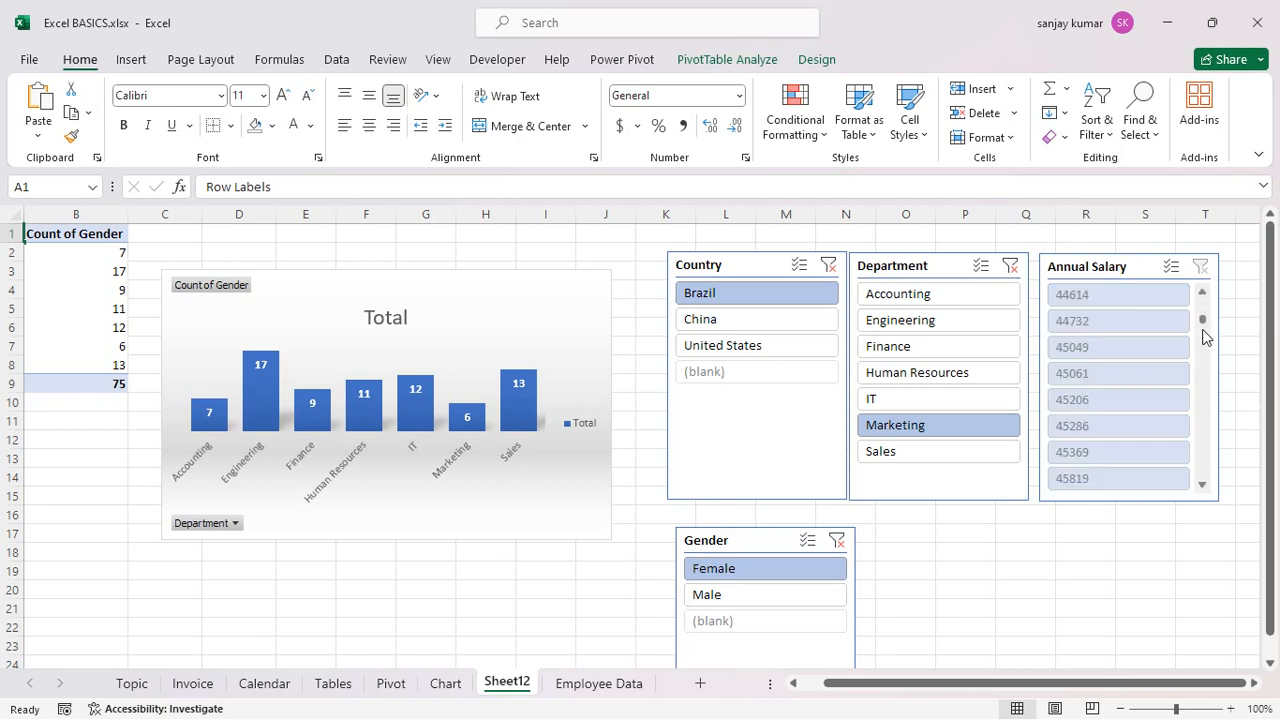
drag(1203, 330, 1192, 268)
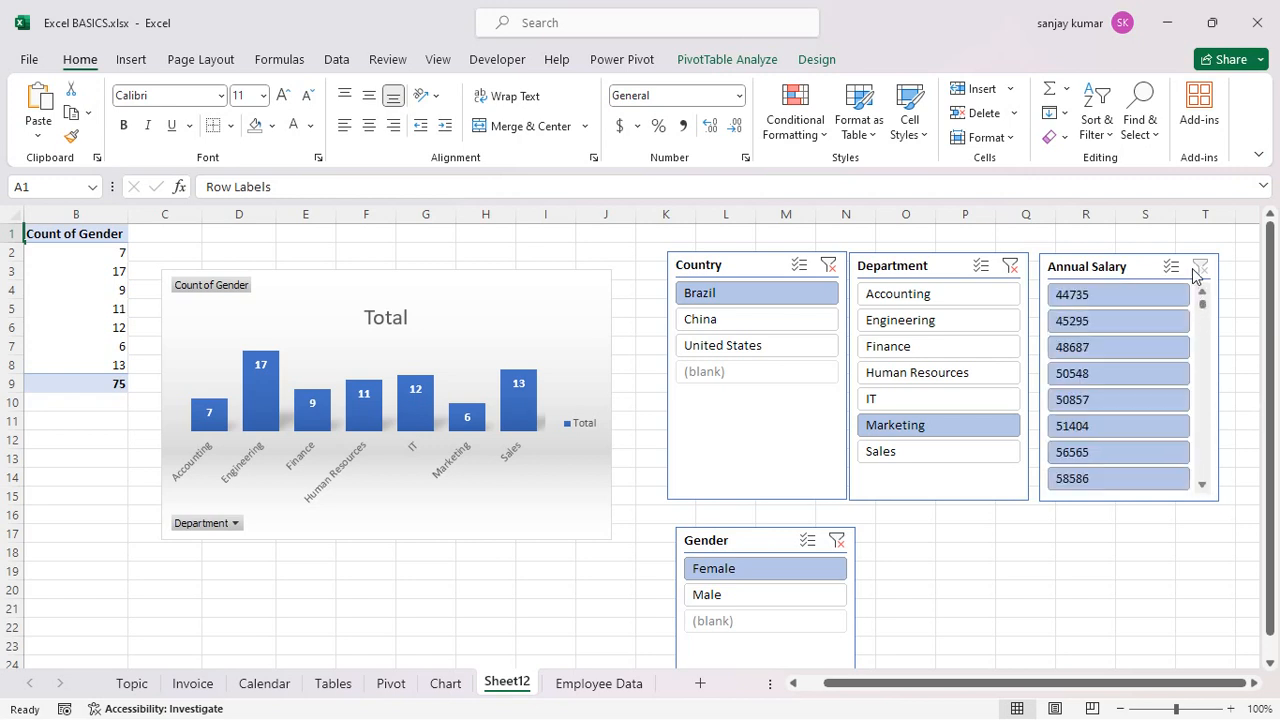
click(1085, 300)
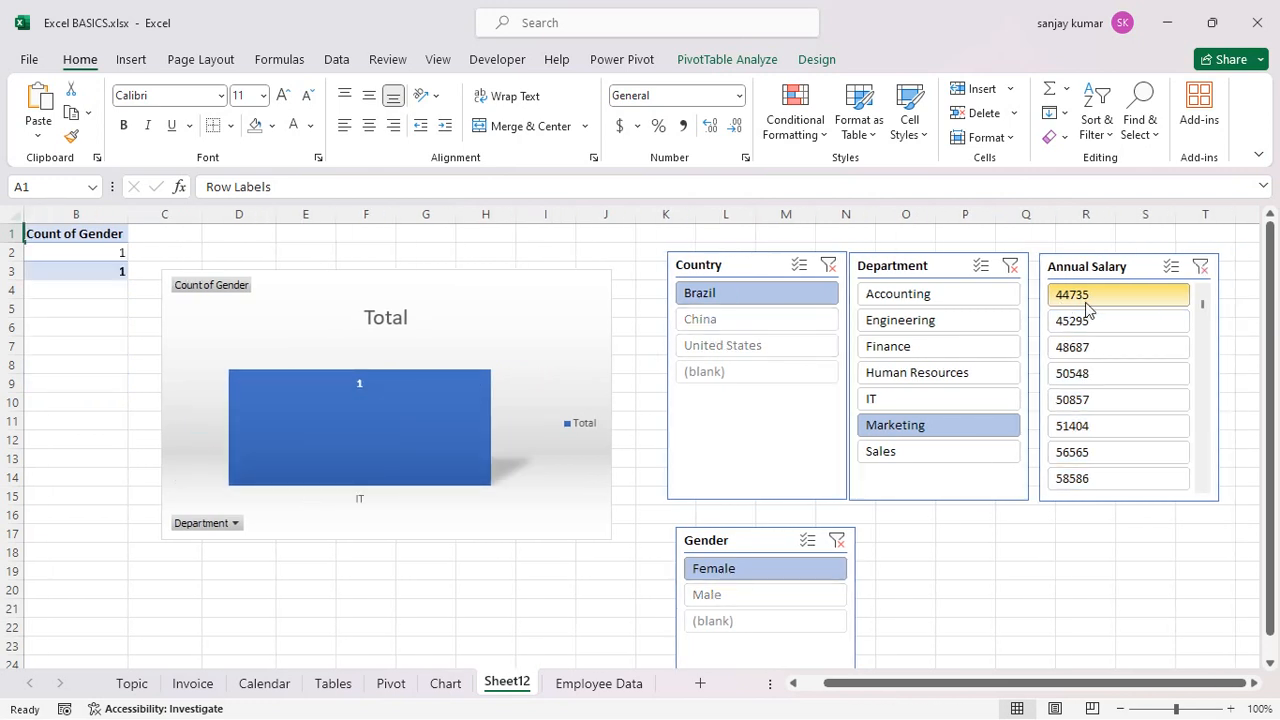
mouse_move(383, 444)
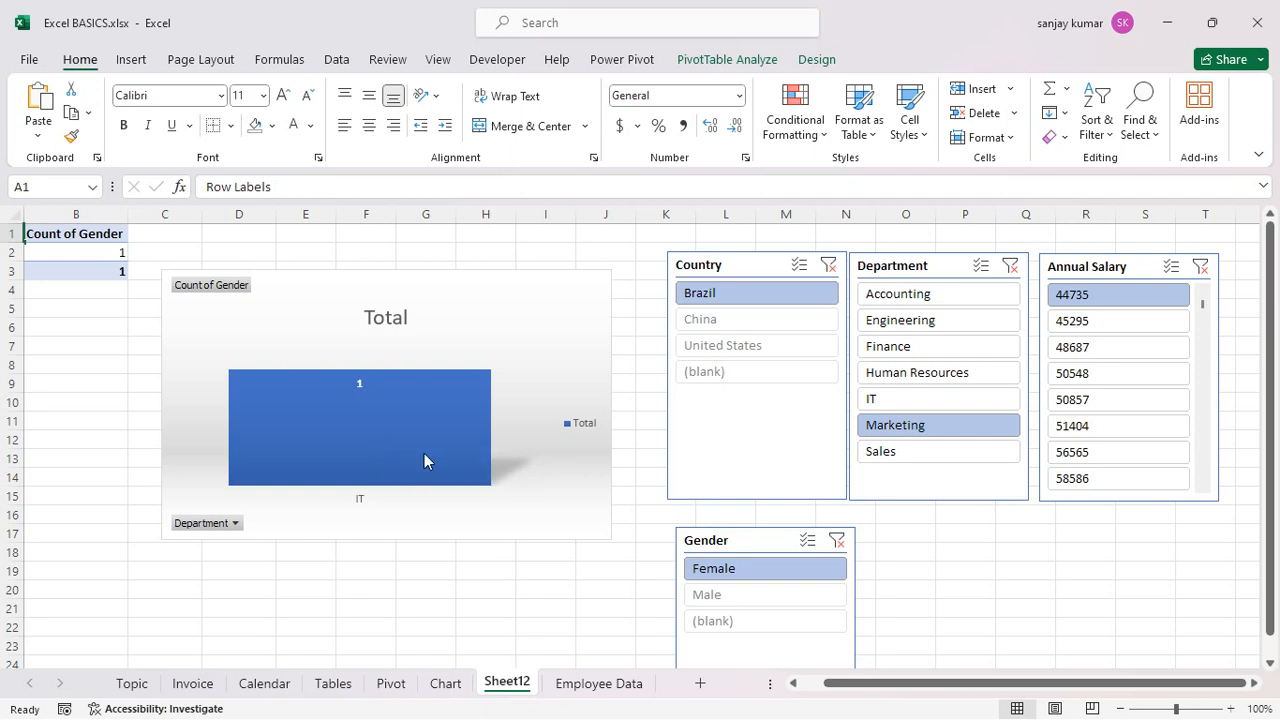
Turn on multi-select in the Annual Salary slicer and select 45295, 48687 and 50548 instead of 44735.
click(1171, 266)
click(1155, 295)
click(1113, 321)
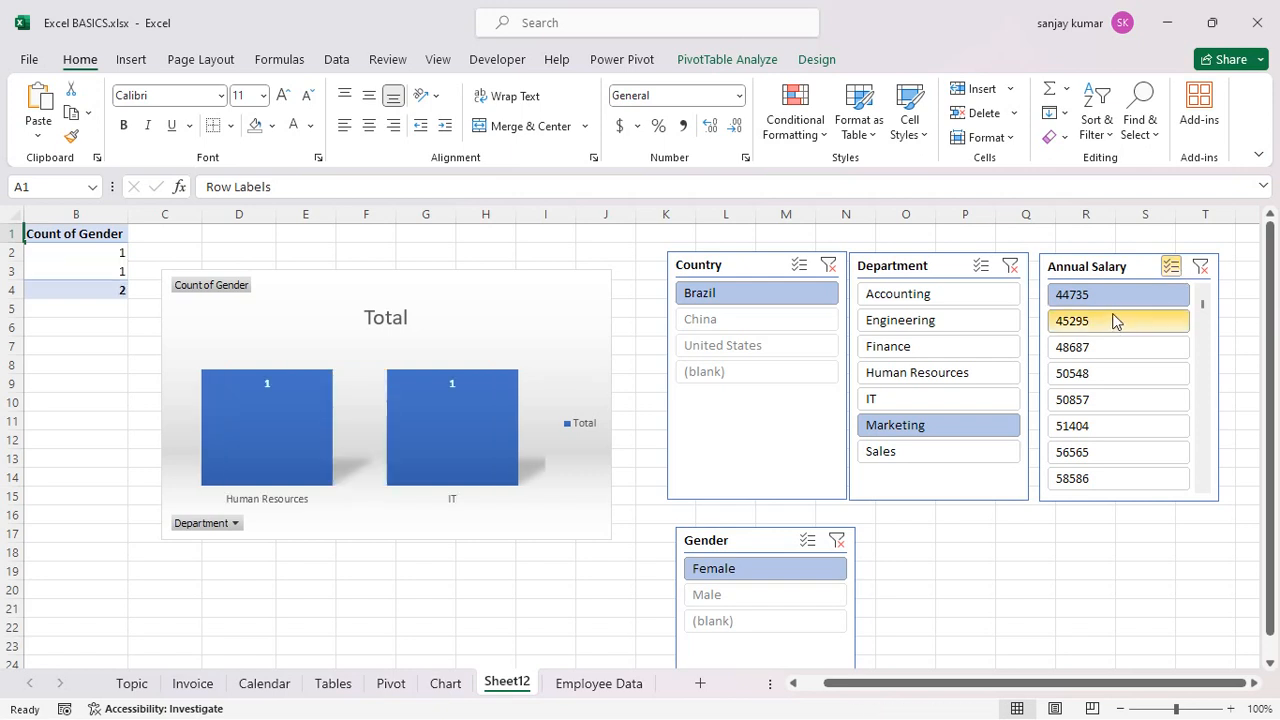
click(1129, 296)
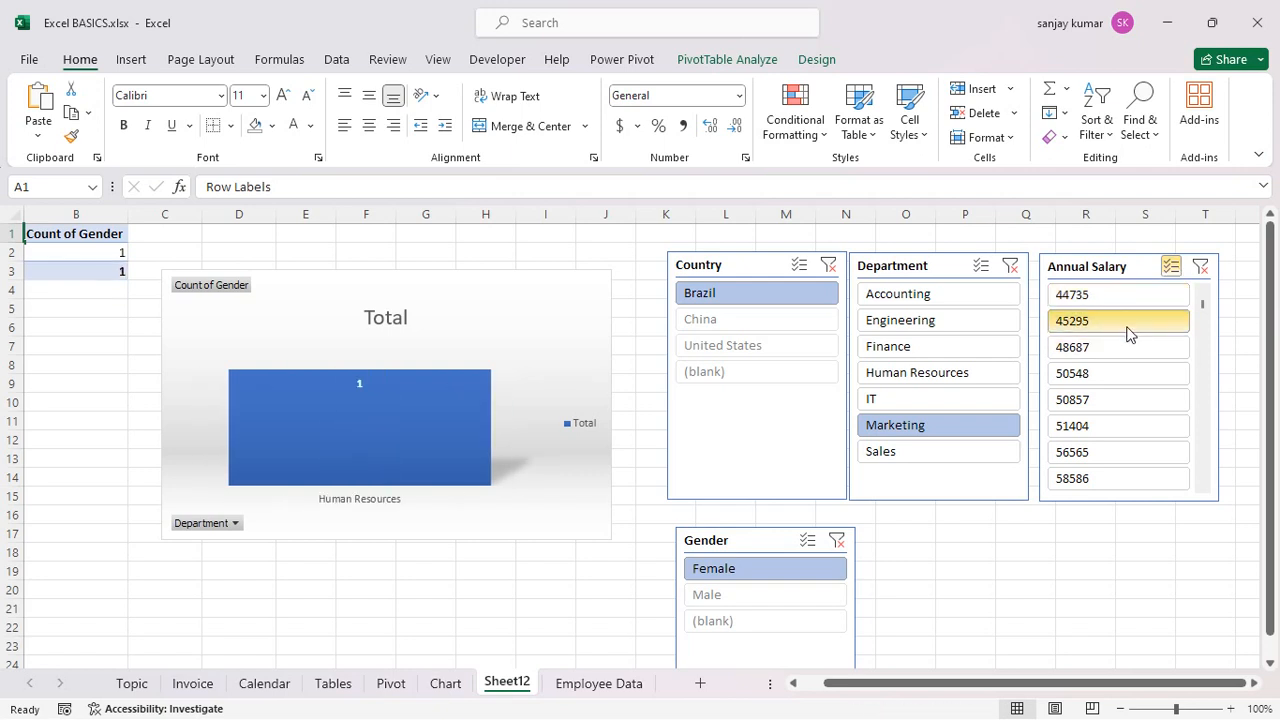
click(1110, 346)
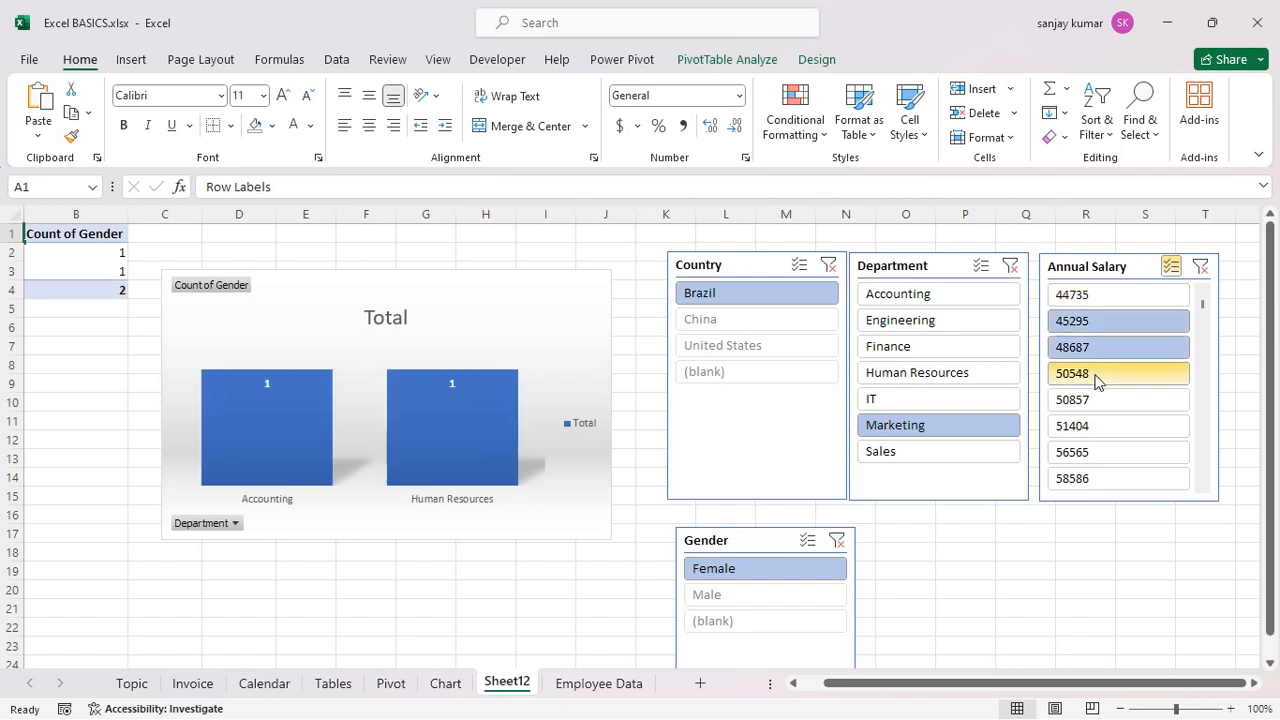
click(1095, 373)
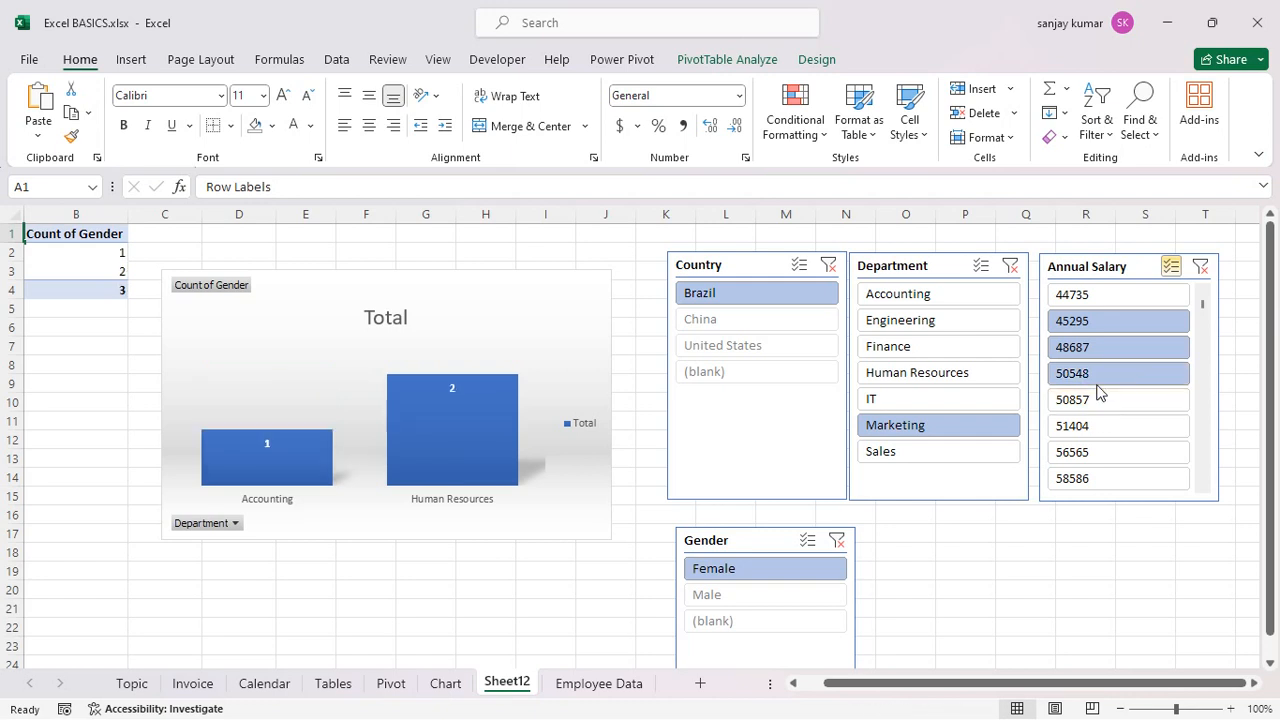
Deselect the chosen salaries one after another in the Annual Salary slicer, and look through its list.
click(1106, 350)
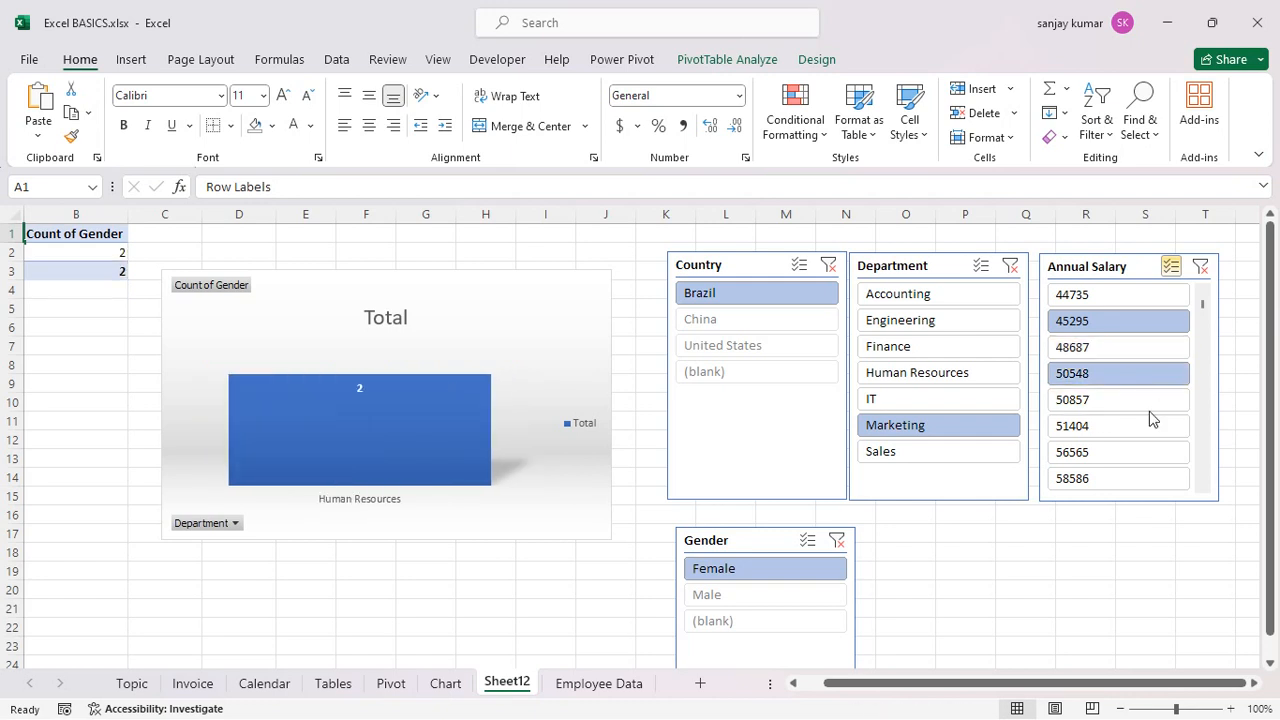
click(1102, 375)
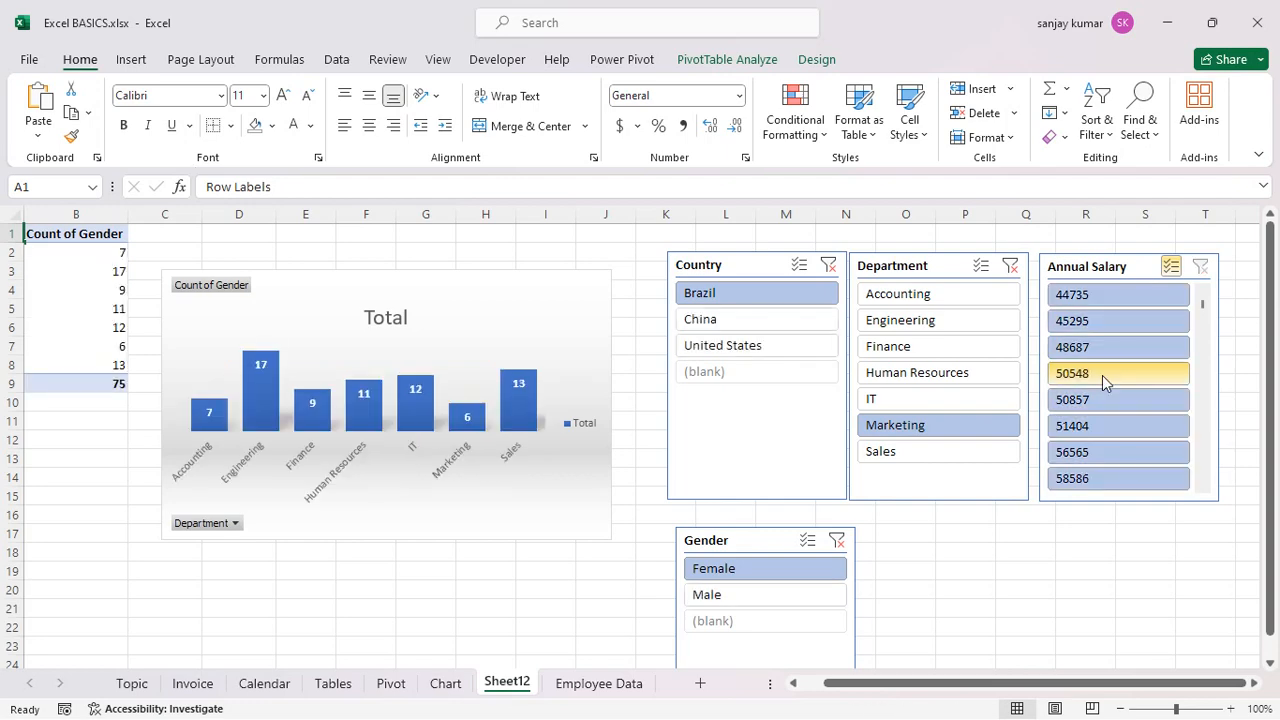
scroll(1075, 376, down, 4)
scroll(1075, 376, up, 4)
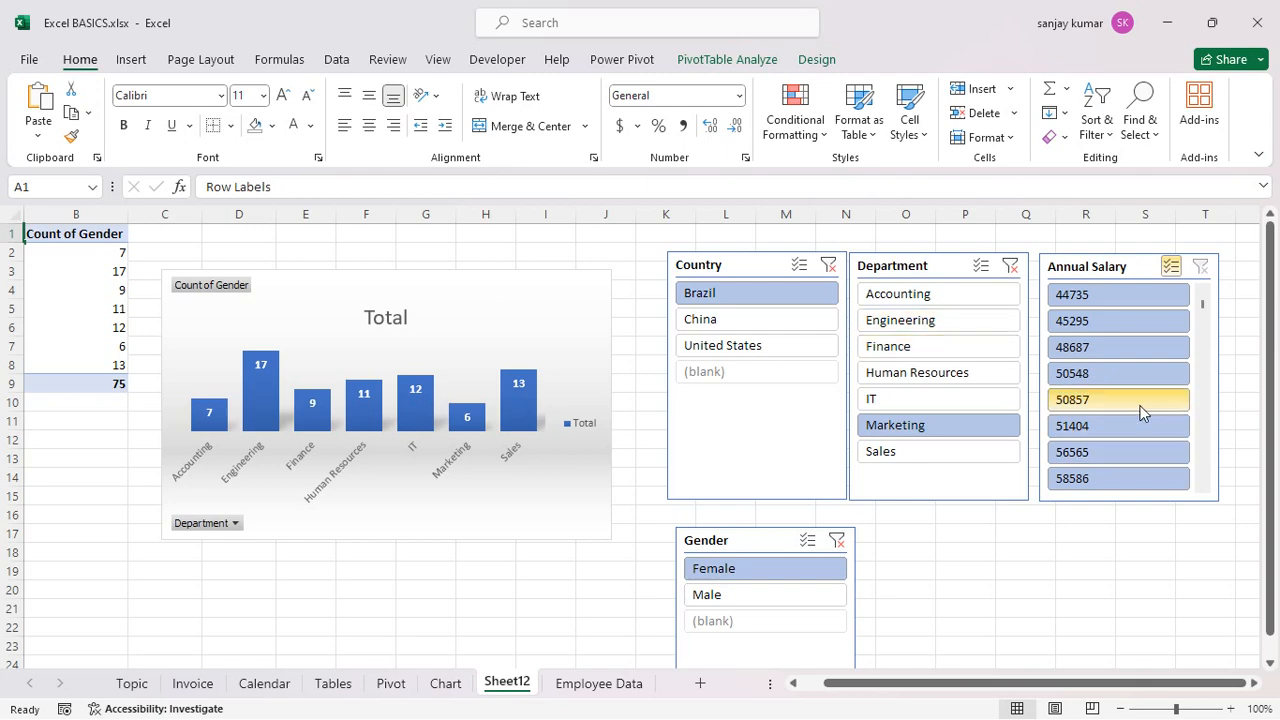
scroll(1140, 414, down, 4)
scroll(1140, 414, up, 4)
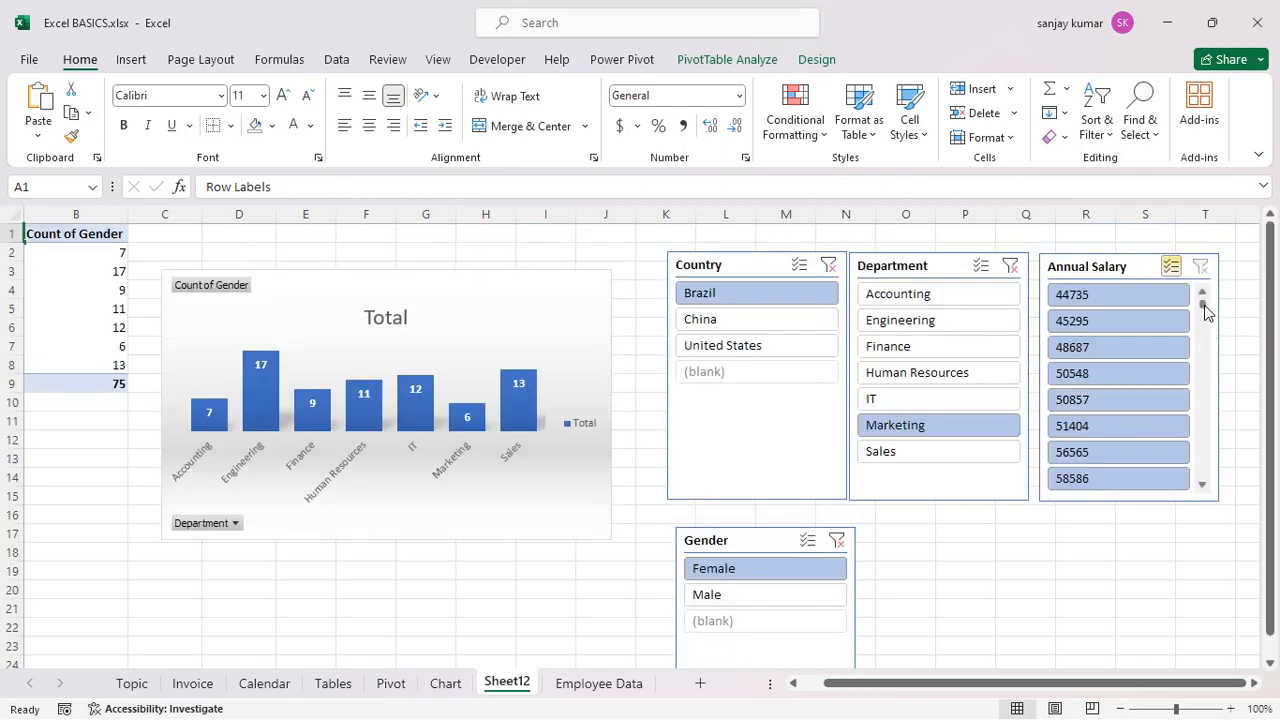
Exclude the salaries 258081 and 80516 from the PivotChart with the Annual Salary slicer.
drag(1205, 312, 1204, 482)
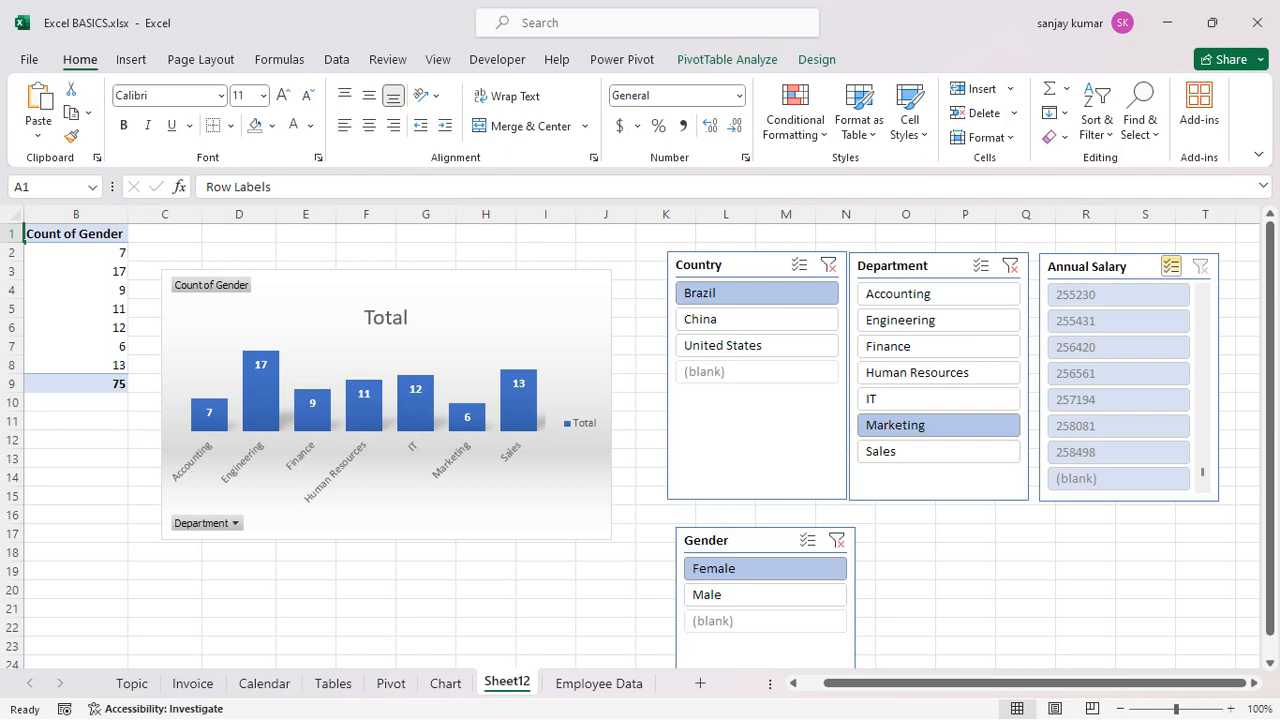
click(1093, 440)
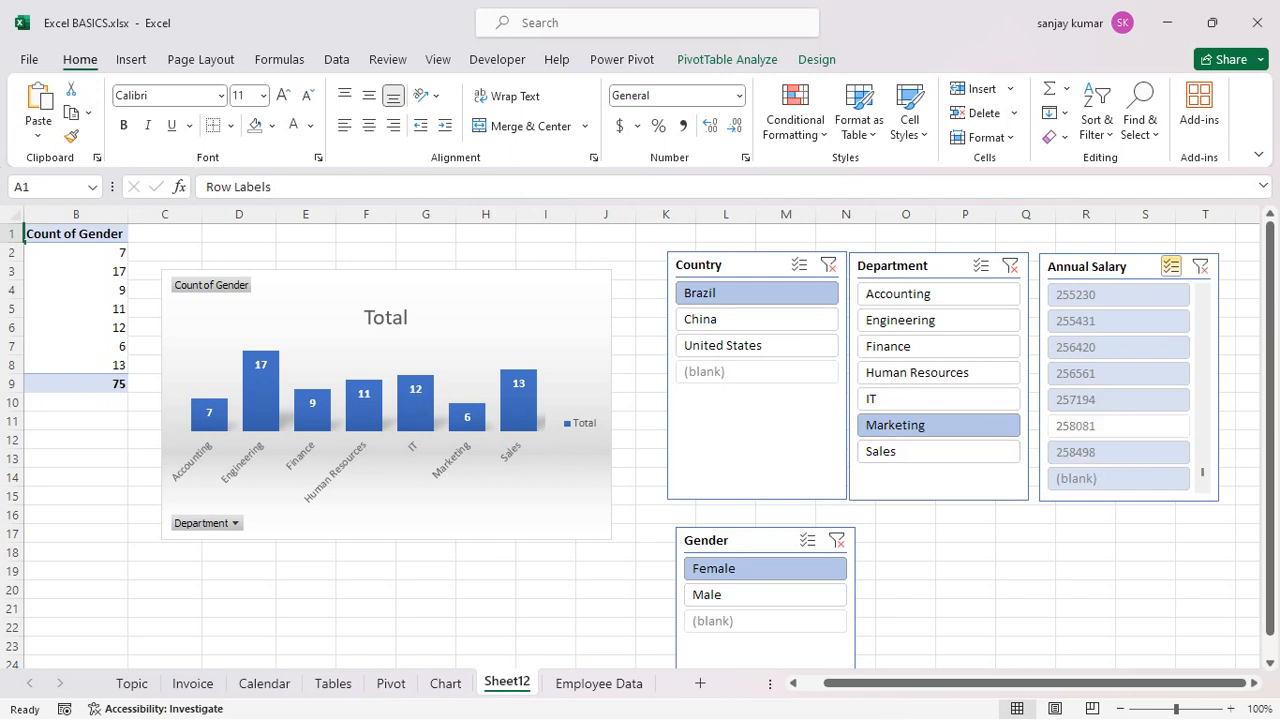
drag(1207, 480, 1202, 315)
scroll(1099, 401, down, 6)
scroll(1099, 401, up, 6)
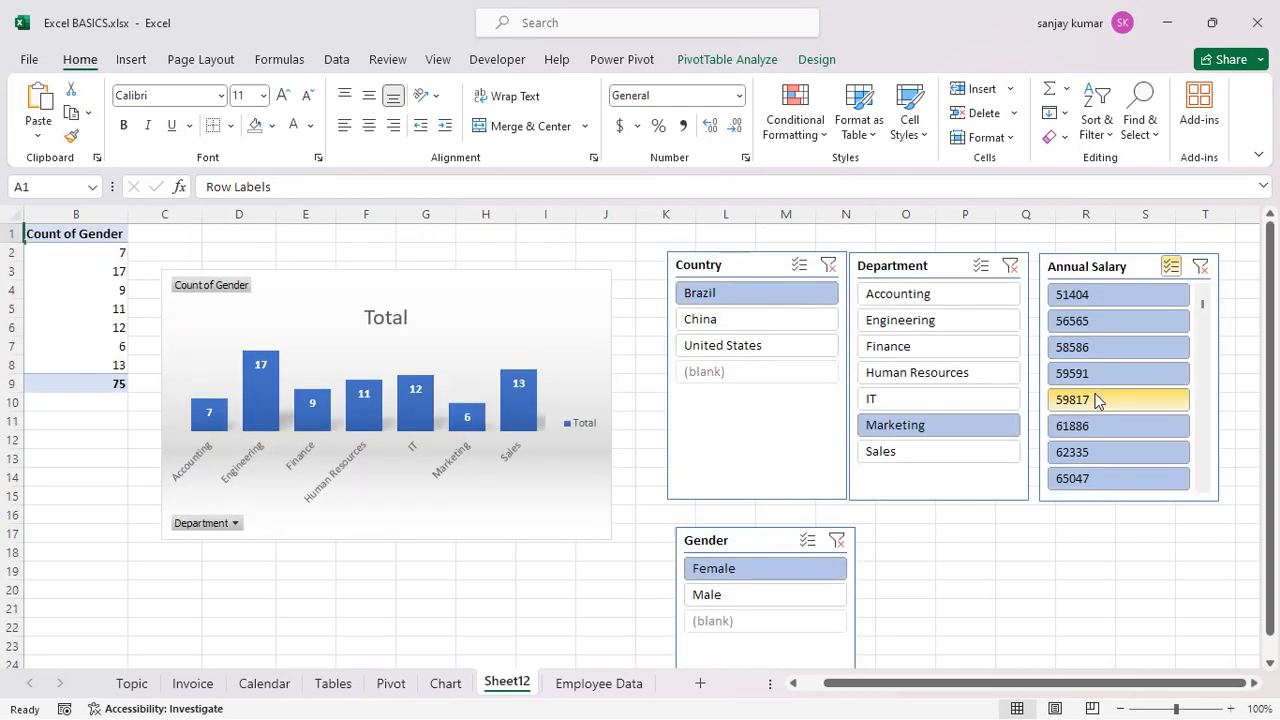
scroll(1206, 493, down, 9)
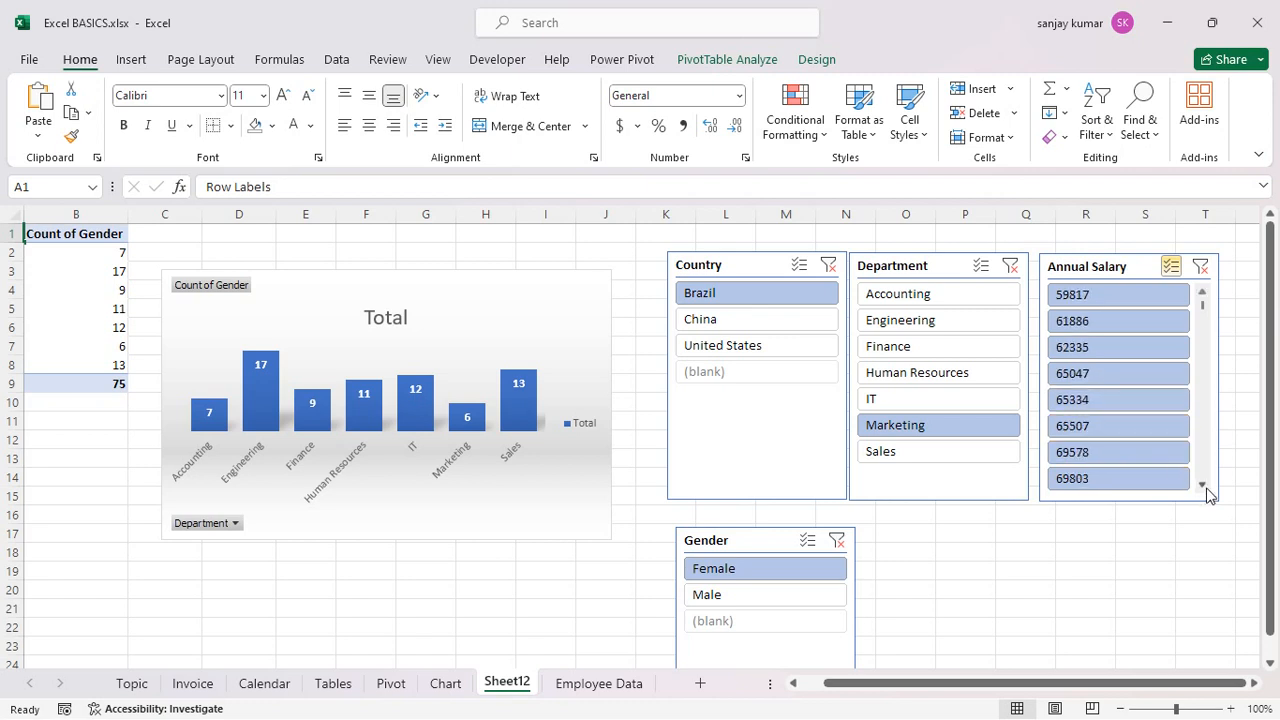
scroll(1206, 493, down, 7)
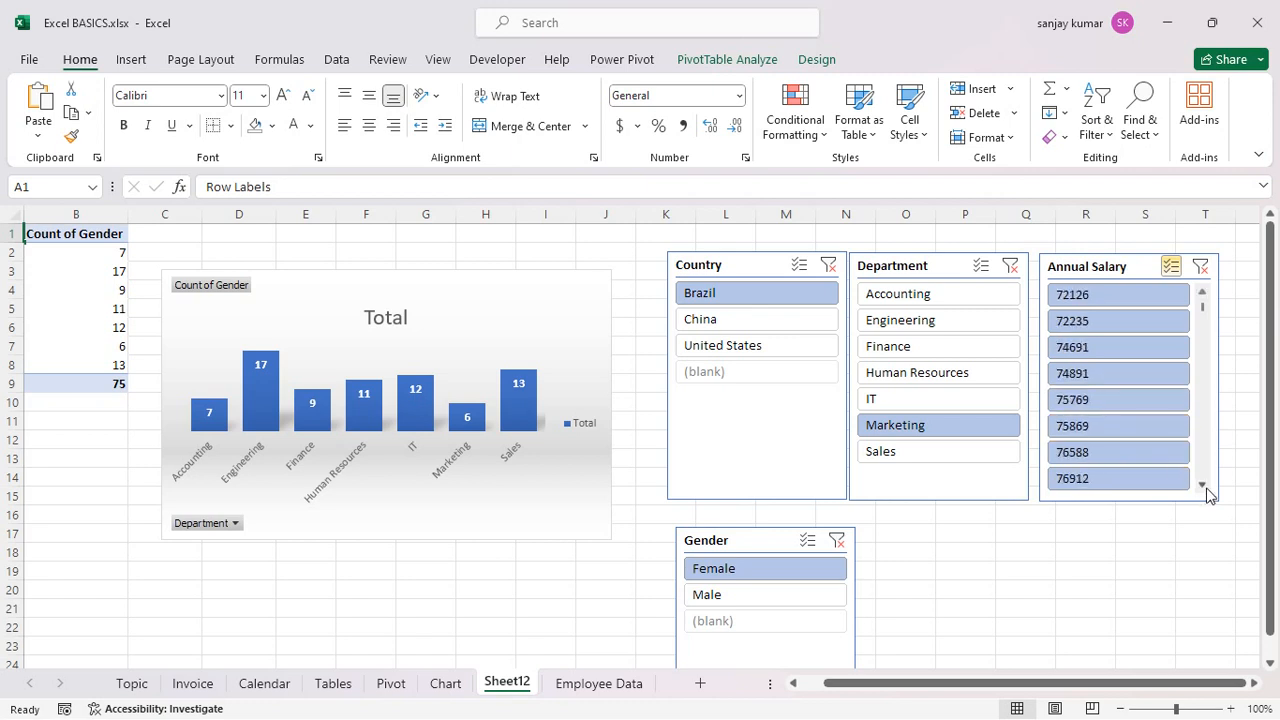
click(1125, 484)
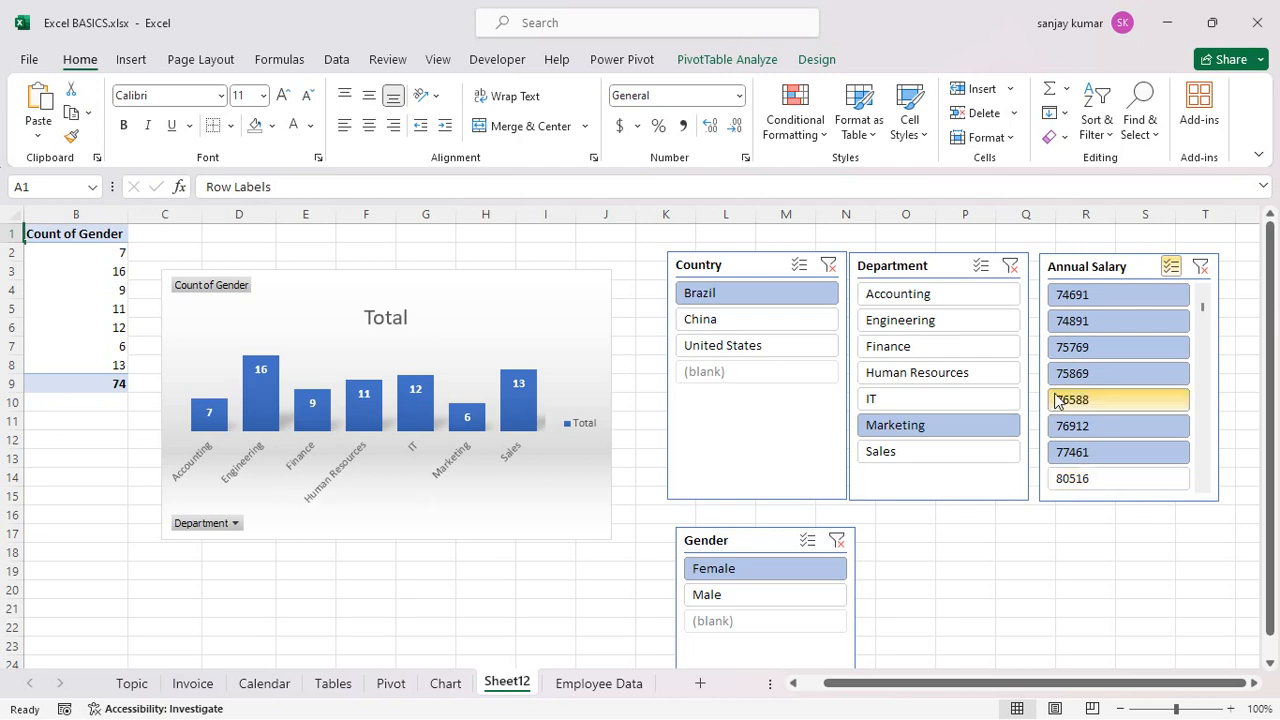
Turn off multi-select in the Annual Salary slicer and filter the PivotChart first to 74691, then to 80516.
click(1170, 266)
click(1110, 295)
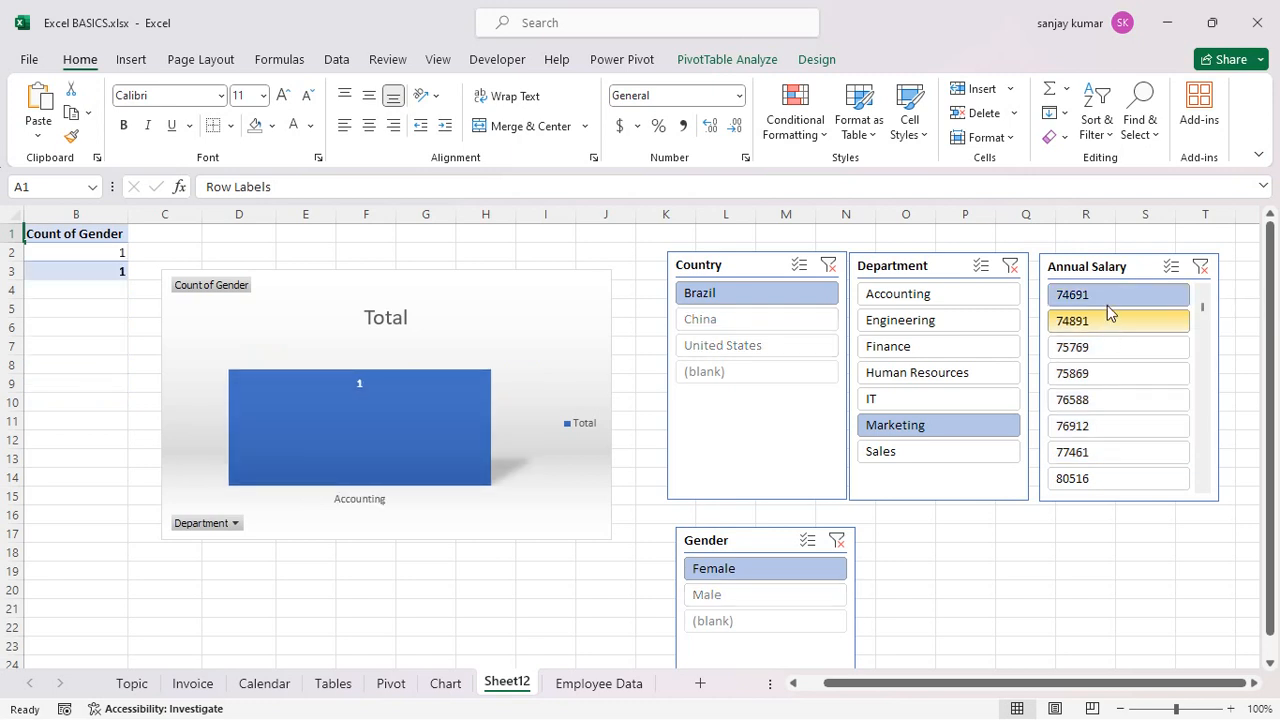
scroll(1122, 346, down, 3)
scroll(1122, 346, up, 2)
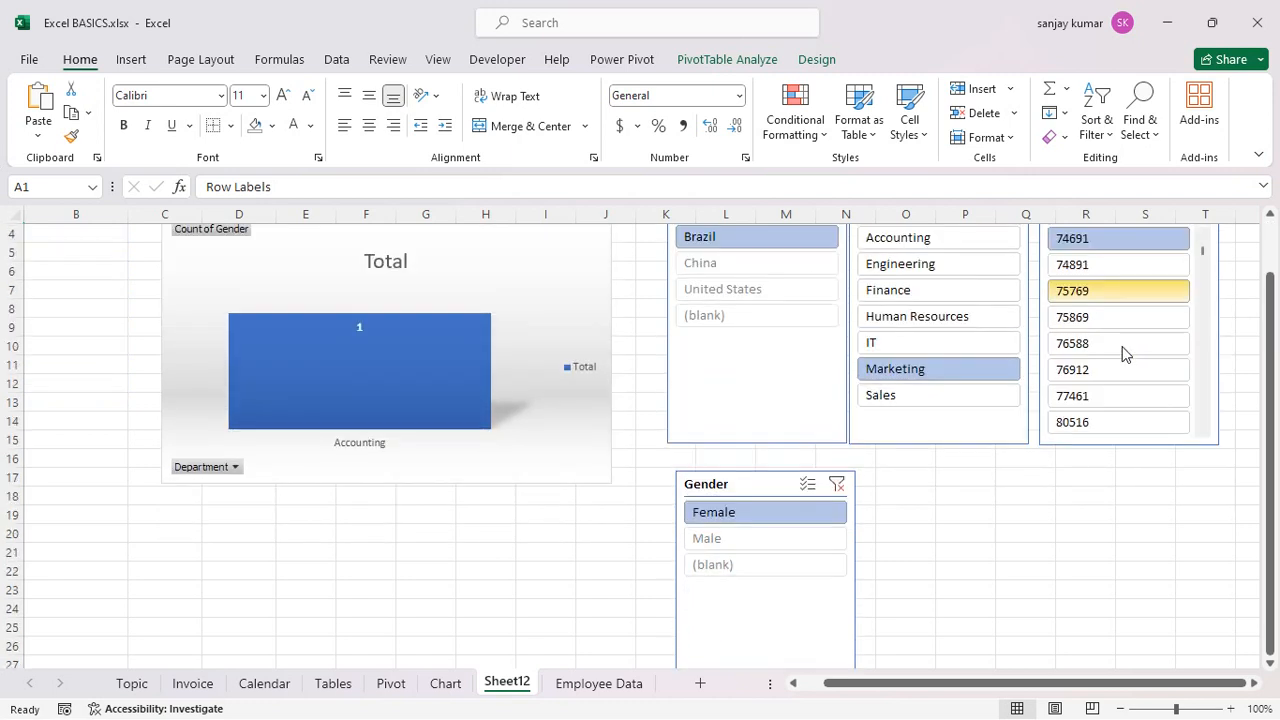
click(1100, 420)
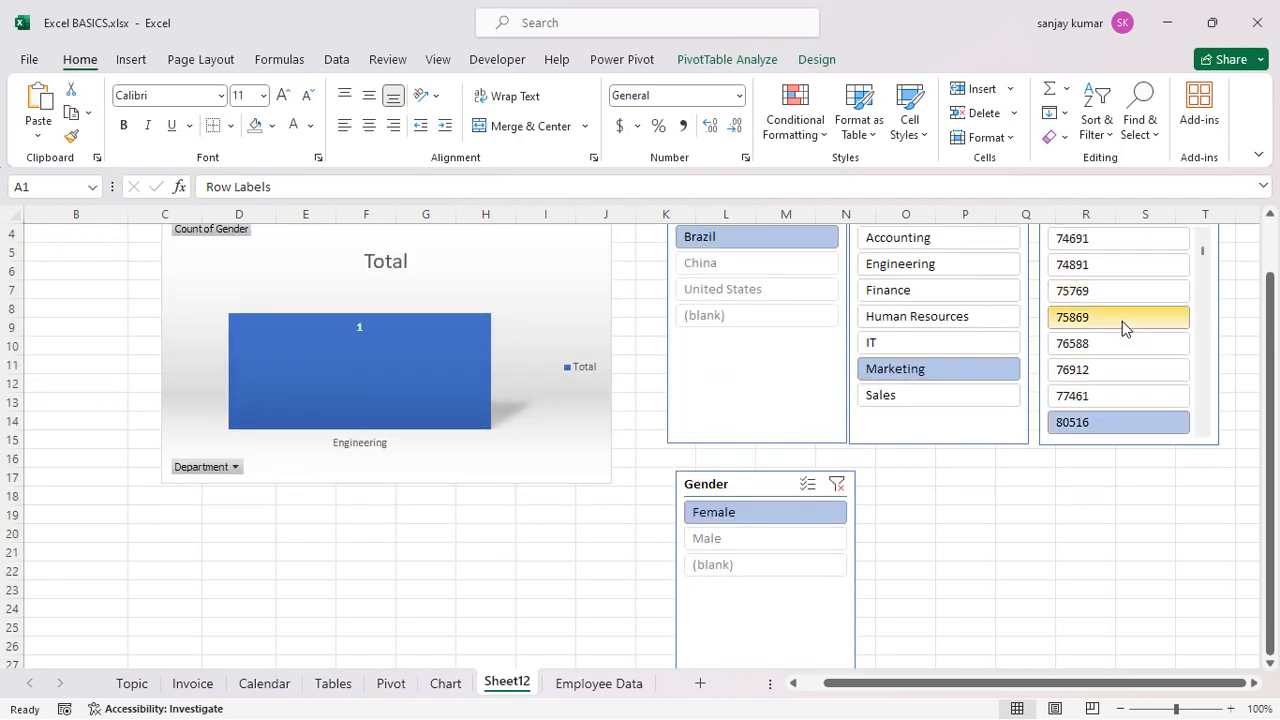
scroll(1122, 321, down, 1)
scroll(1123, 331, up, 1)
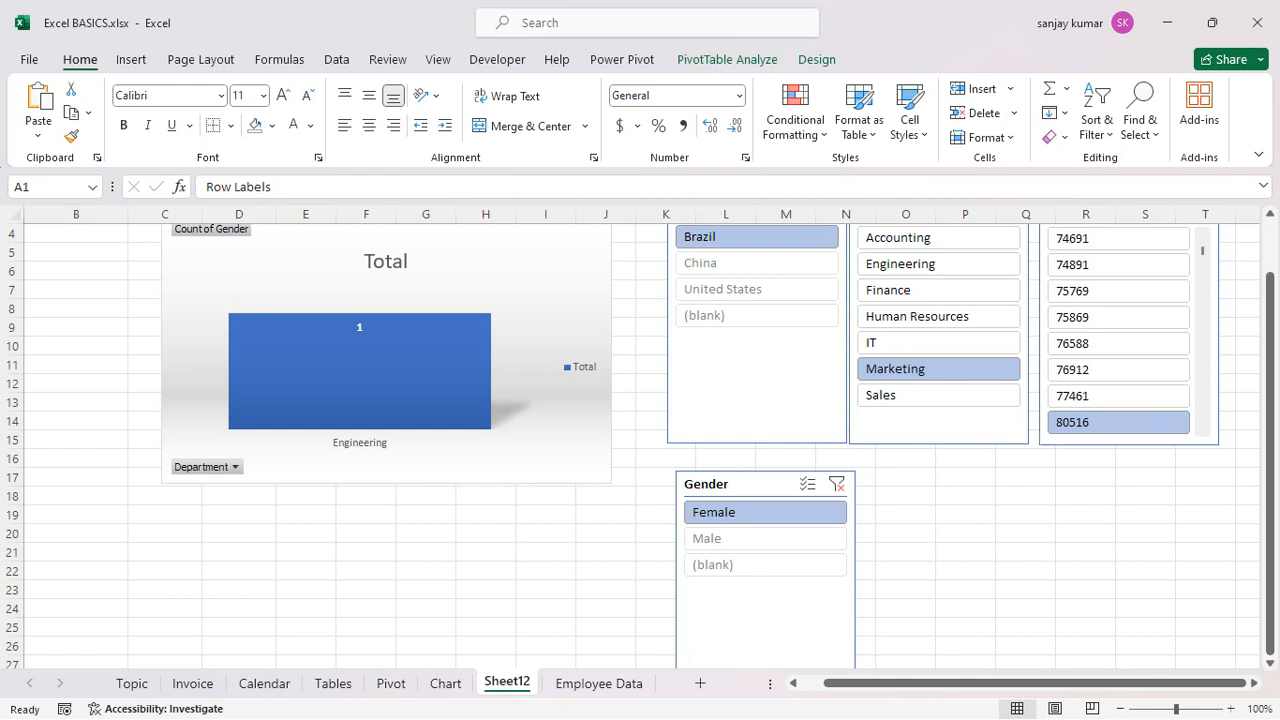
Try Accounting and Engineering in the Department slicer, singly and with multi-select, and clear the slicer's filter.
click(893, 242)
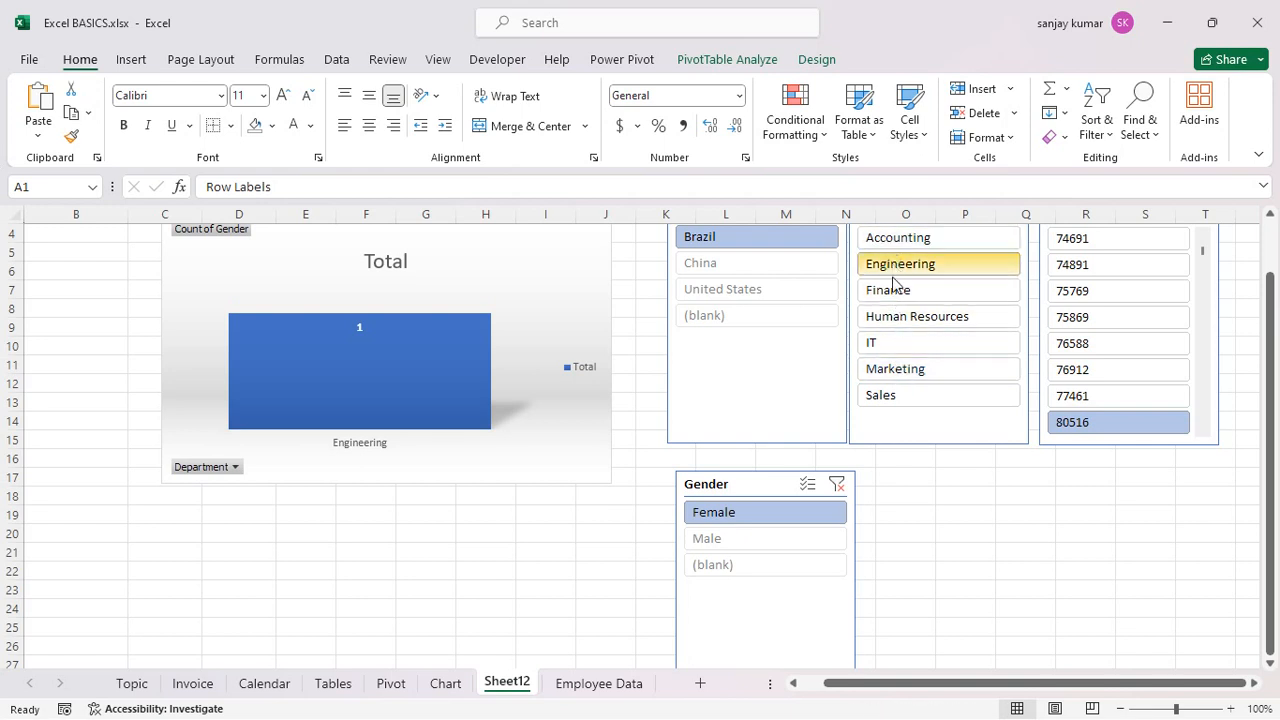
click(894, 264)
scroll(894, 300, up, 1)
click(980, 265)
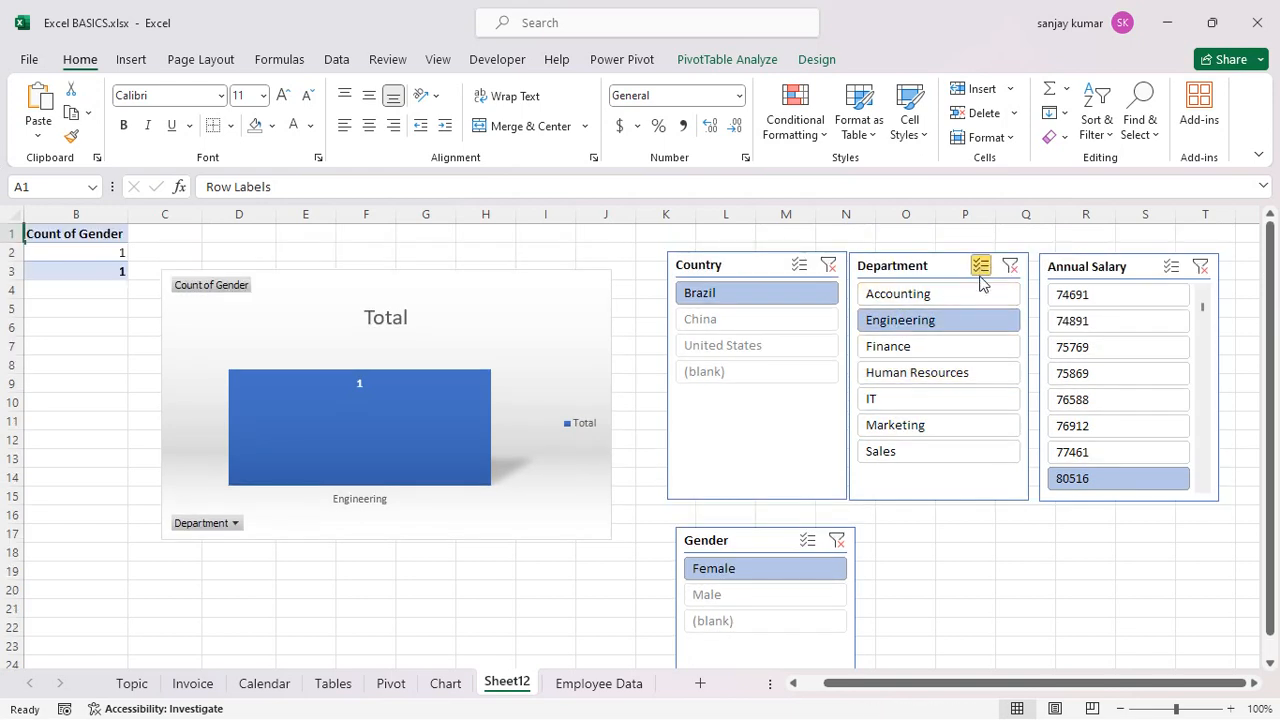
click(927, 303)
click(929, 320)
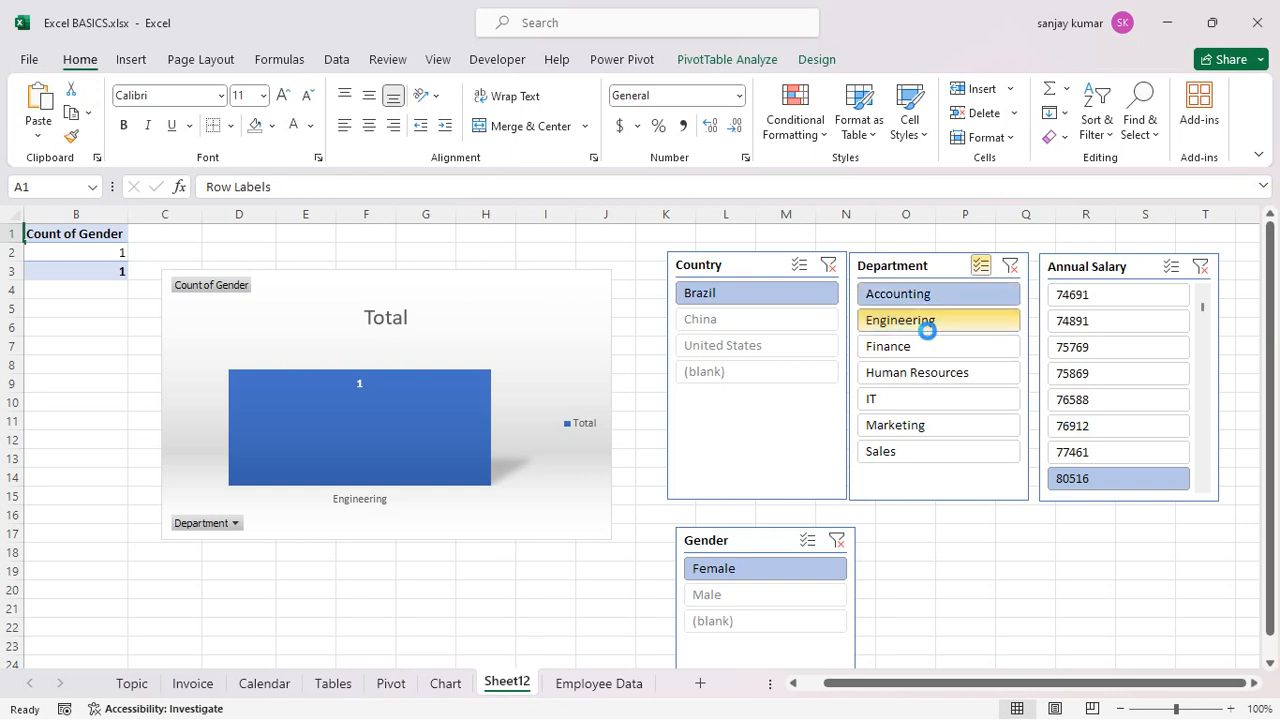
click(1010, 265)
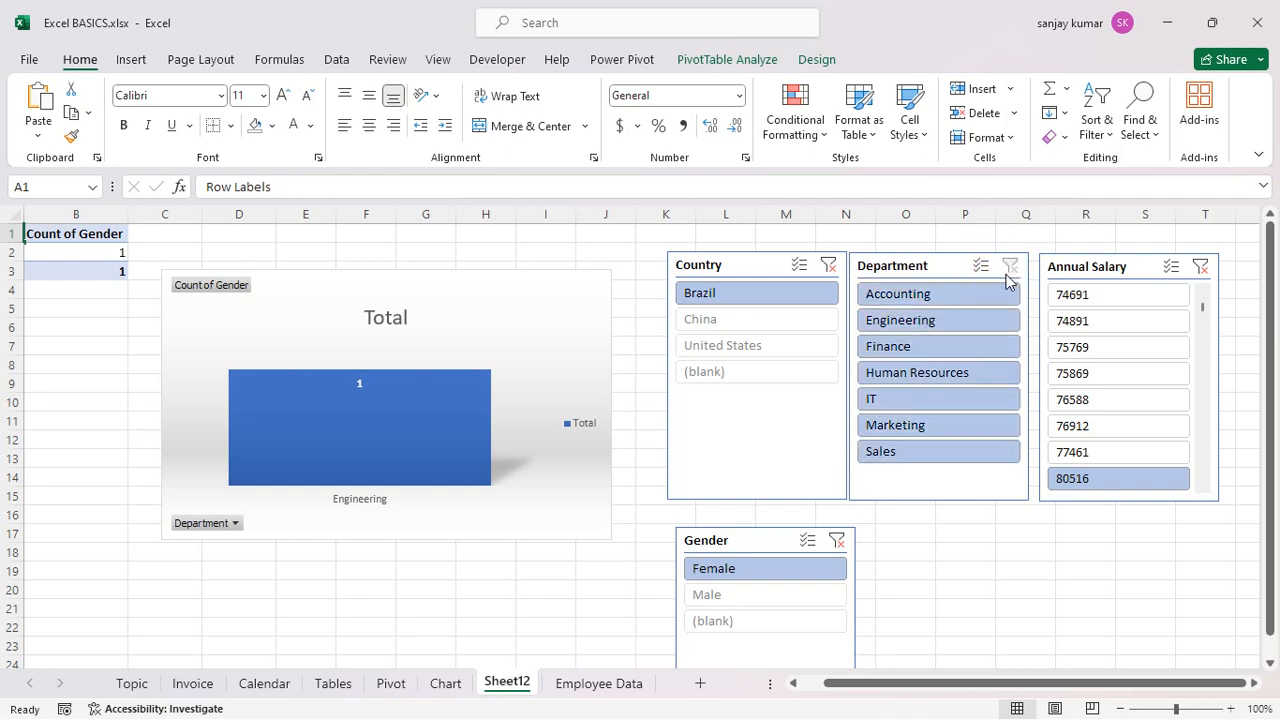
Filter the PivotChart to the salaries 74891, 75869 and 76588 using multi-select in the Annual Salary slicer.
click(1103, 455)
click(1100, 437)
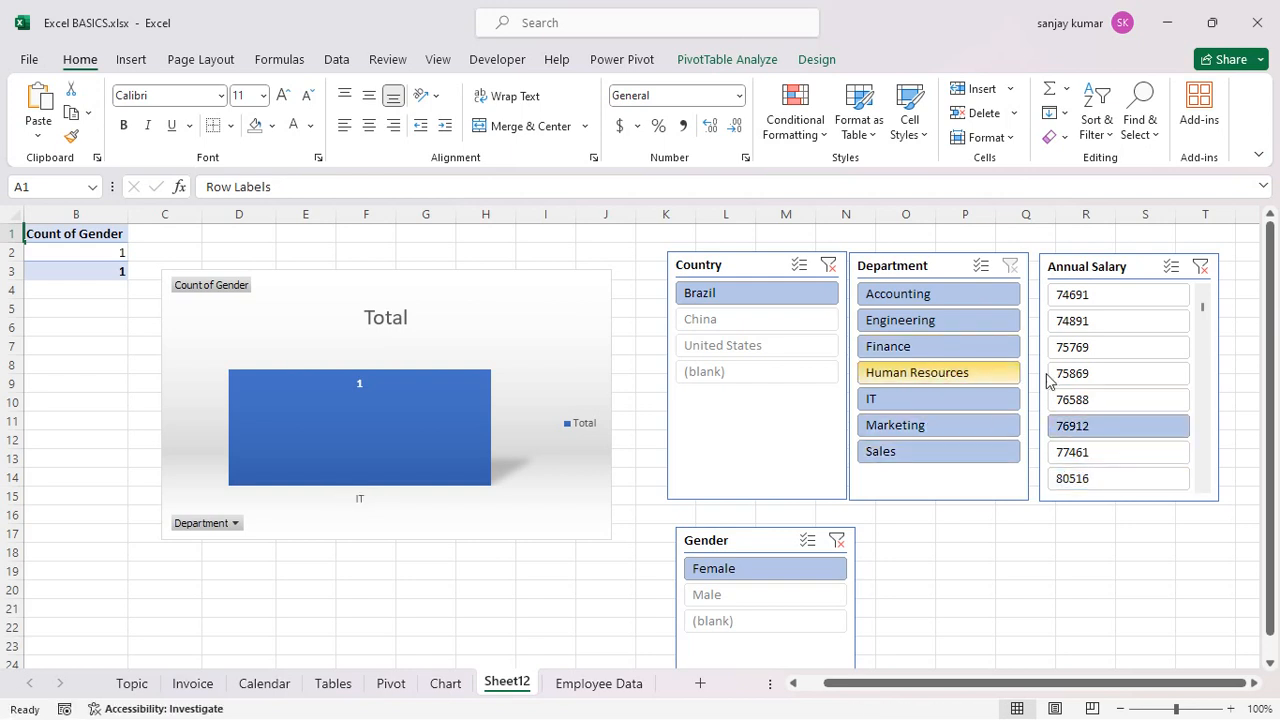
click(1085, 399)
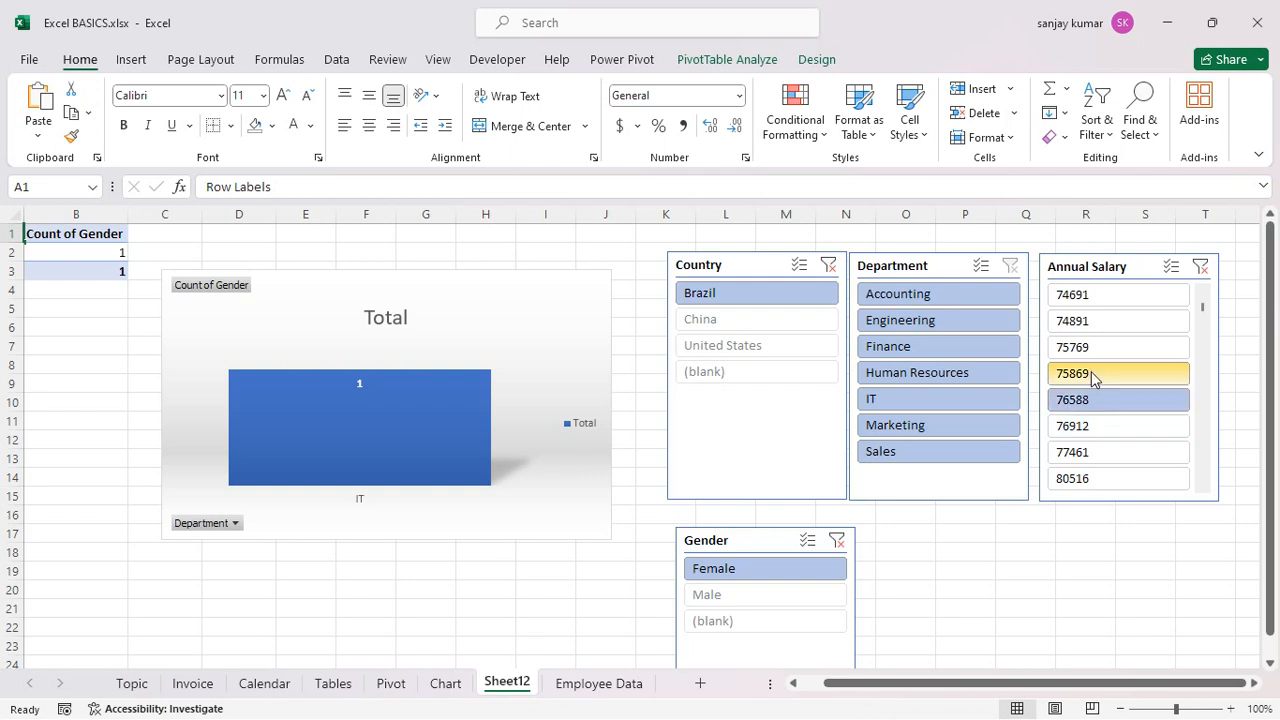
click(1175, 270)
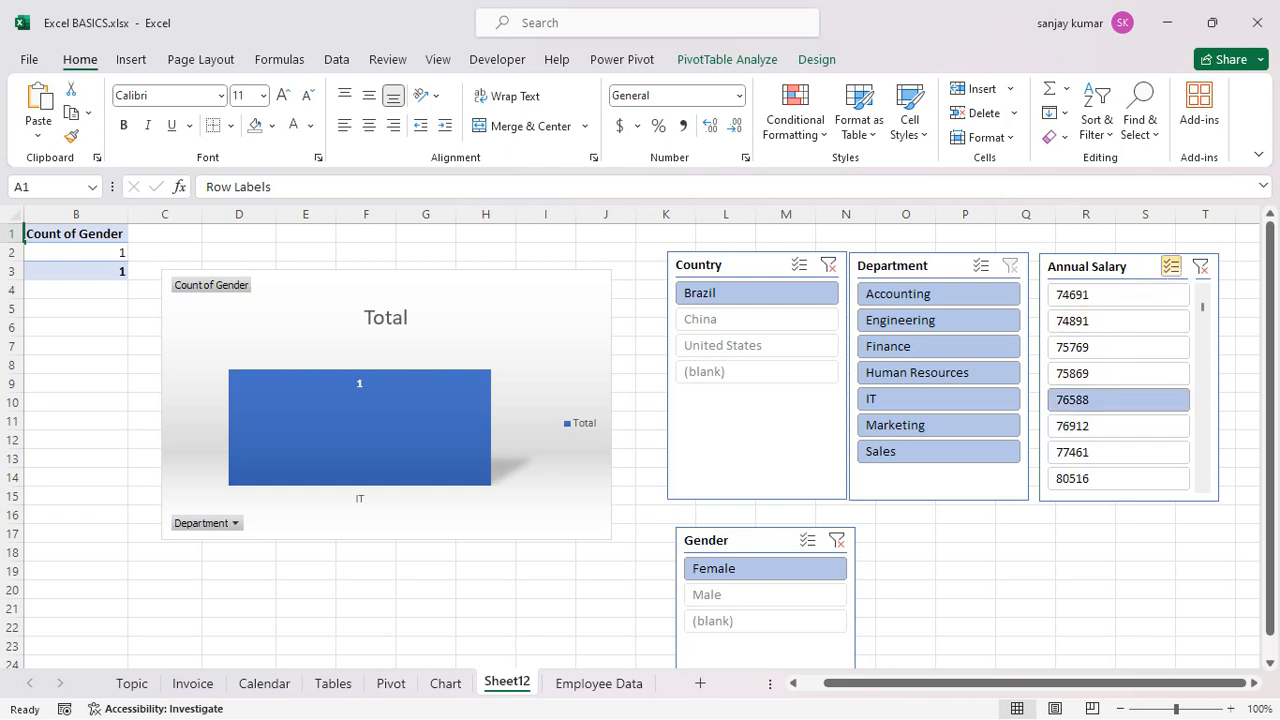
click(1120, 320)
click(1110, 373)
click(1150, 268)
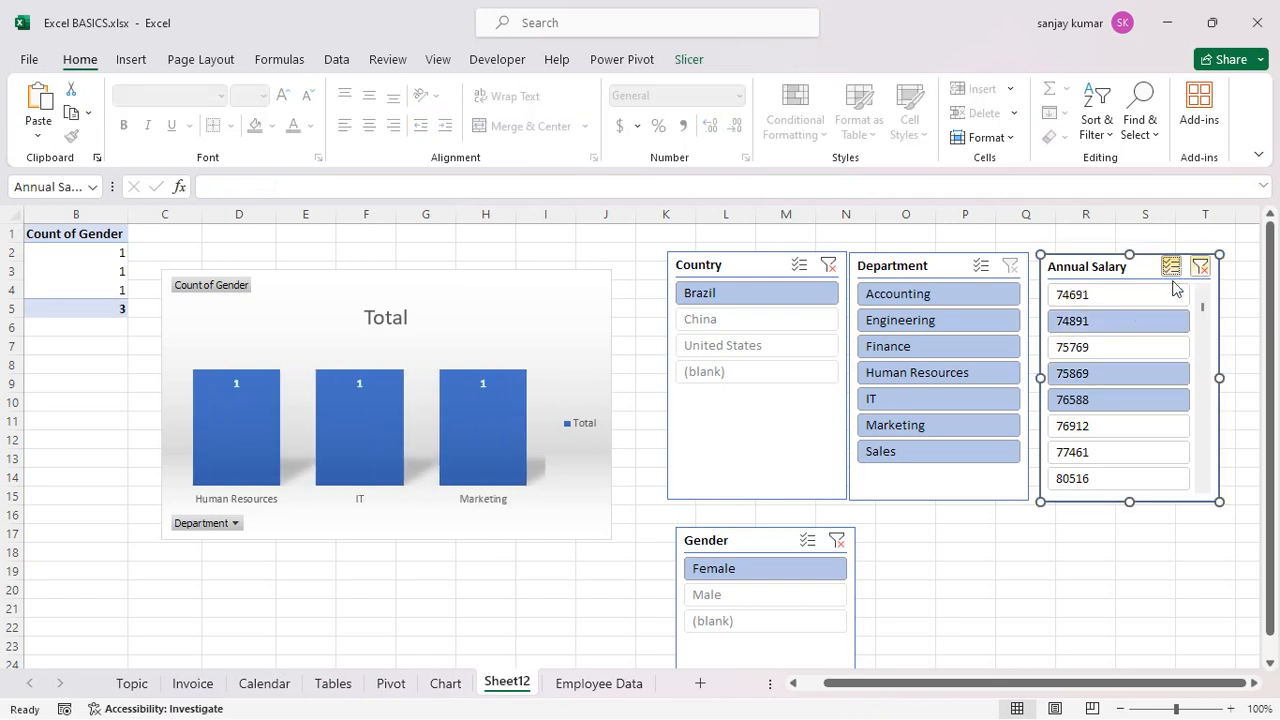
Add the salaries 74691 and 75769 to the Annual Salary slicer's selection, and clear its filter with multi-select turned off.
click(1125, 295)
click(1134, 349)
scroll(1117, 401, up, 3)
scroll(1097, 316, up, 3)
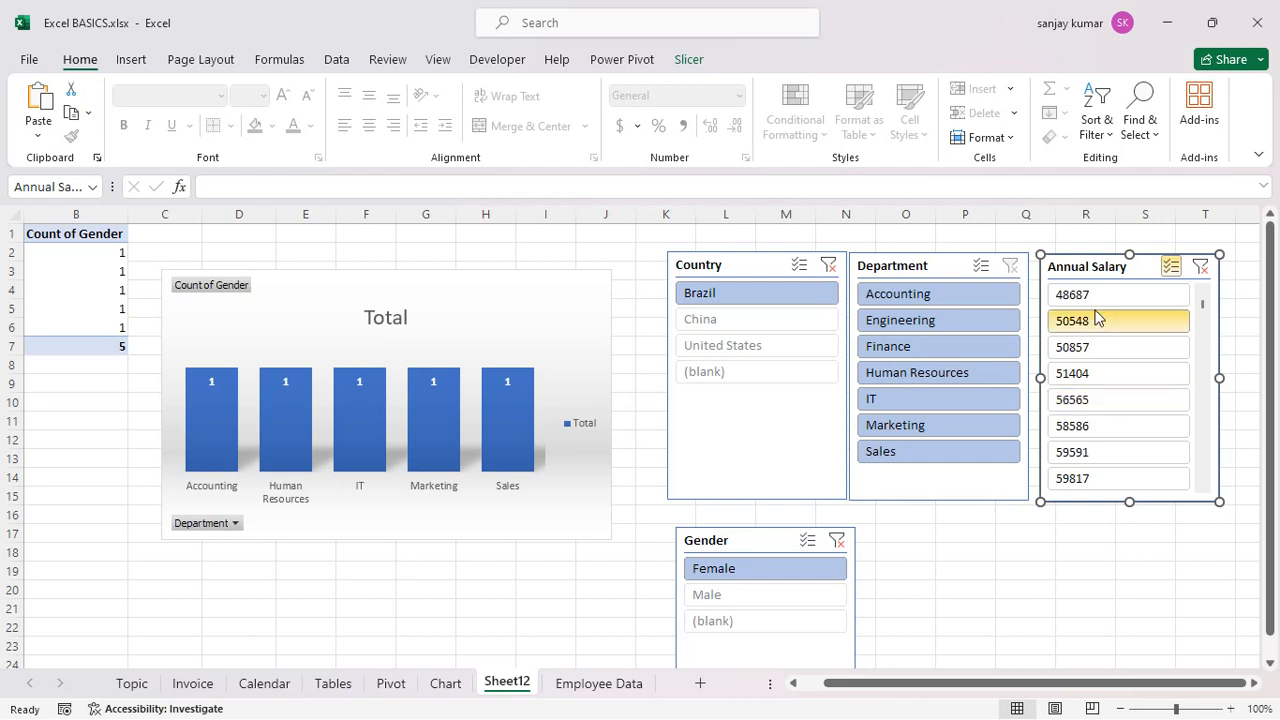
click(1171, 265)
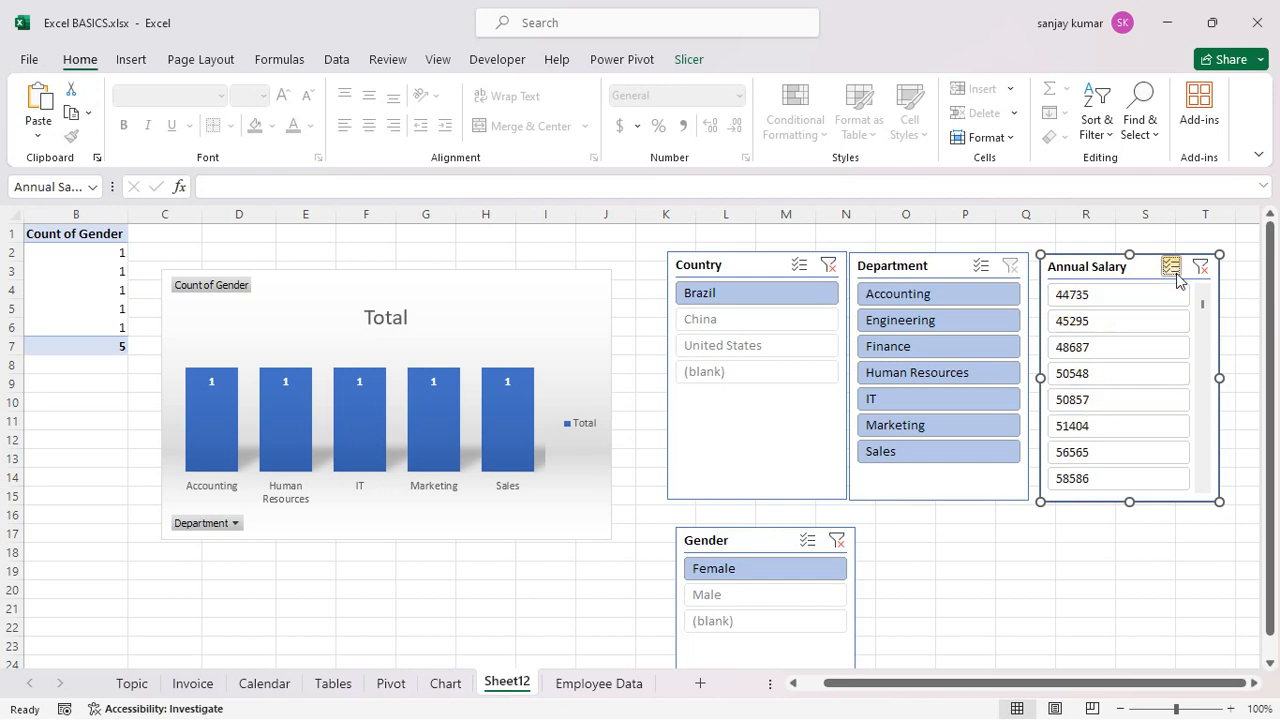
click(1200, 267)
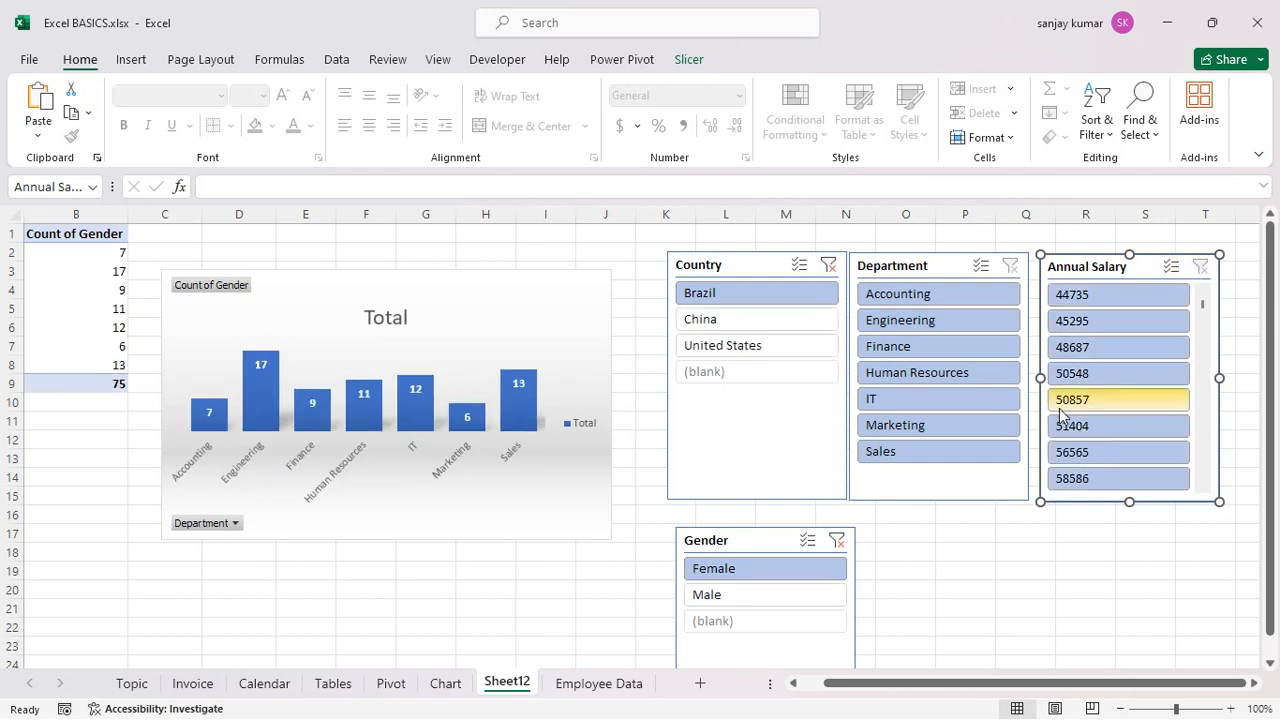
Filter the PivotChart to Male in the Gender slicer and China in the Country slicer.
click(745, 594)
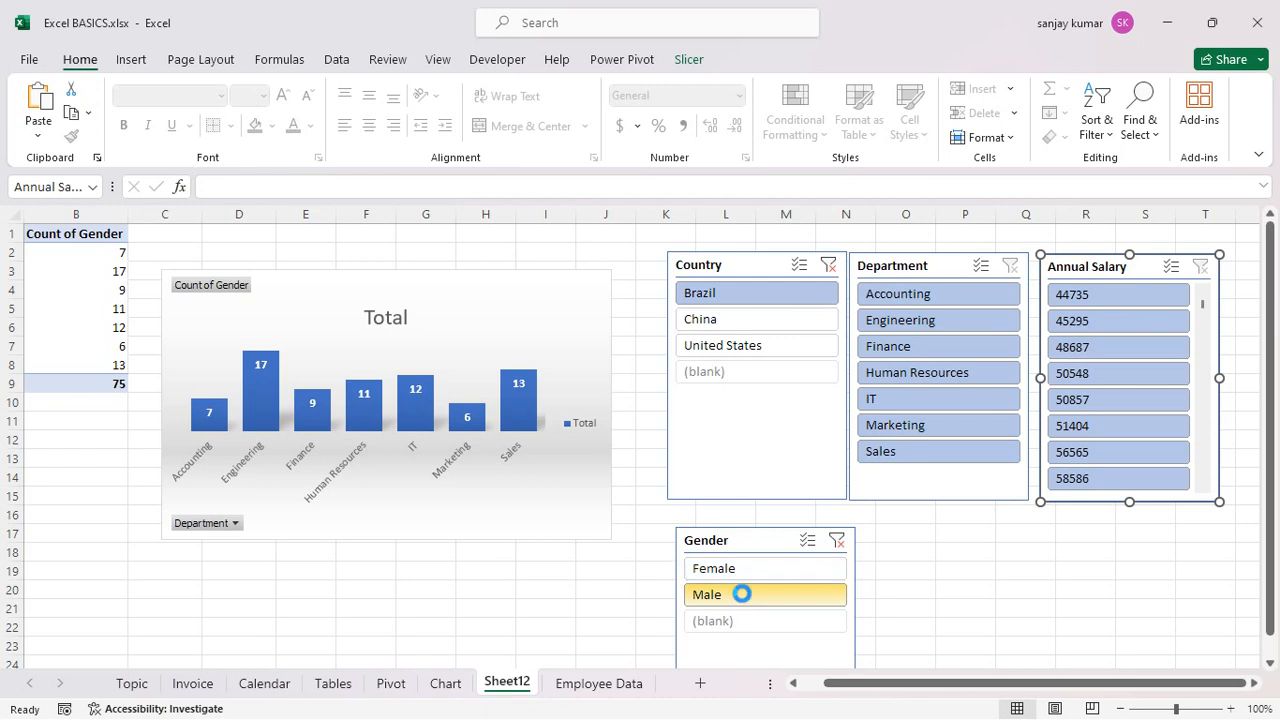
click(767, 330)
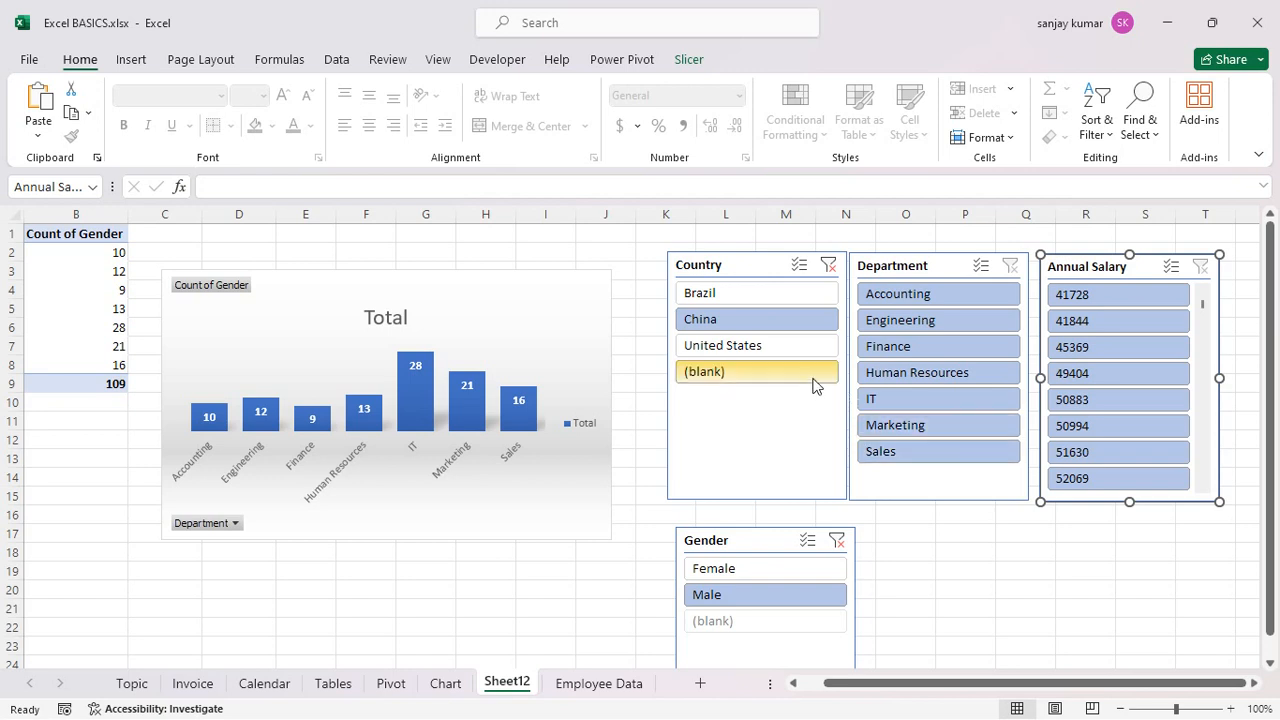
Try Accounting and Engineering one at a time in the Department slicer, clearing the slicer's filter after the trials.
click(951, 294)
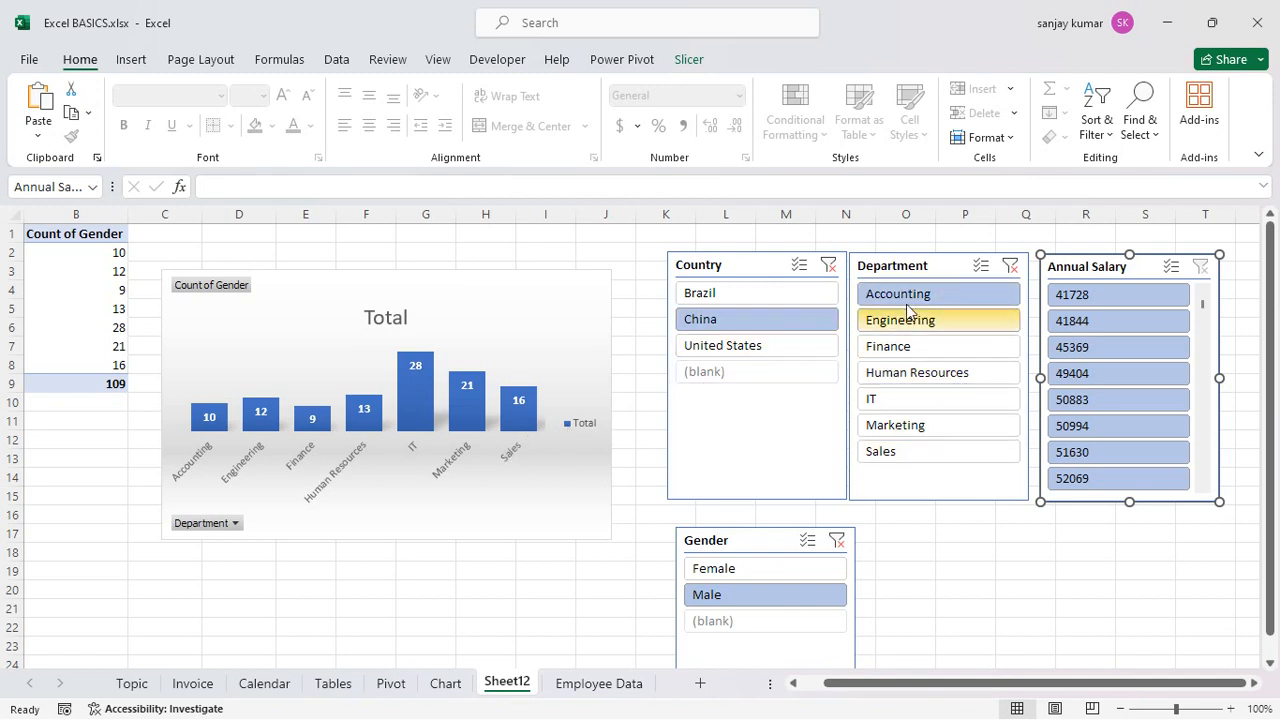
click(1010, 266)
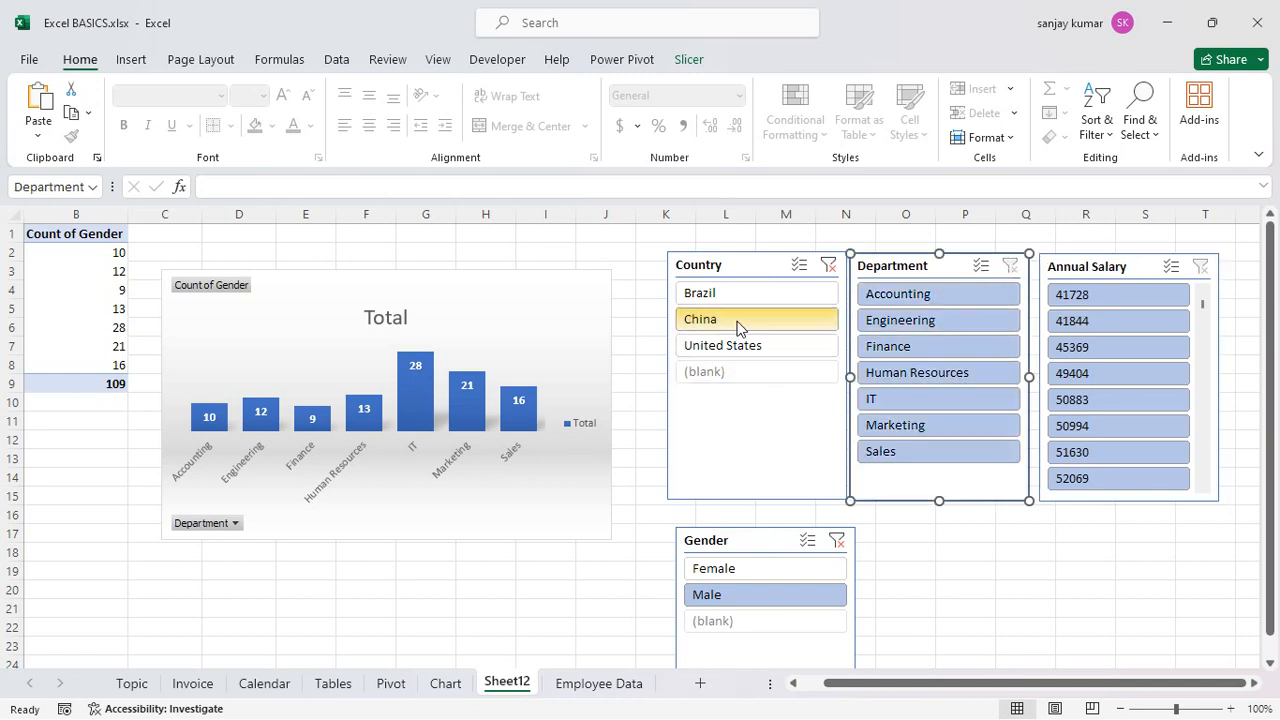
click(912, 299)
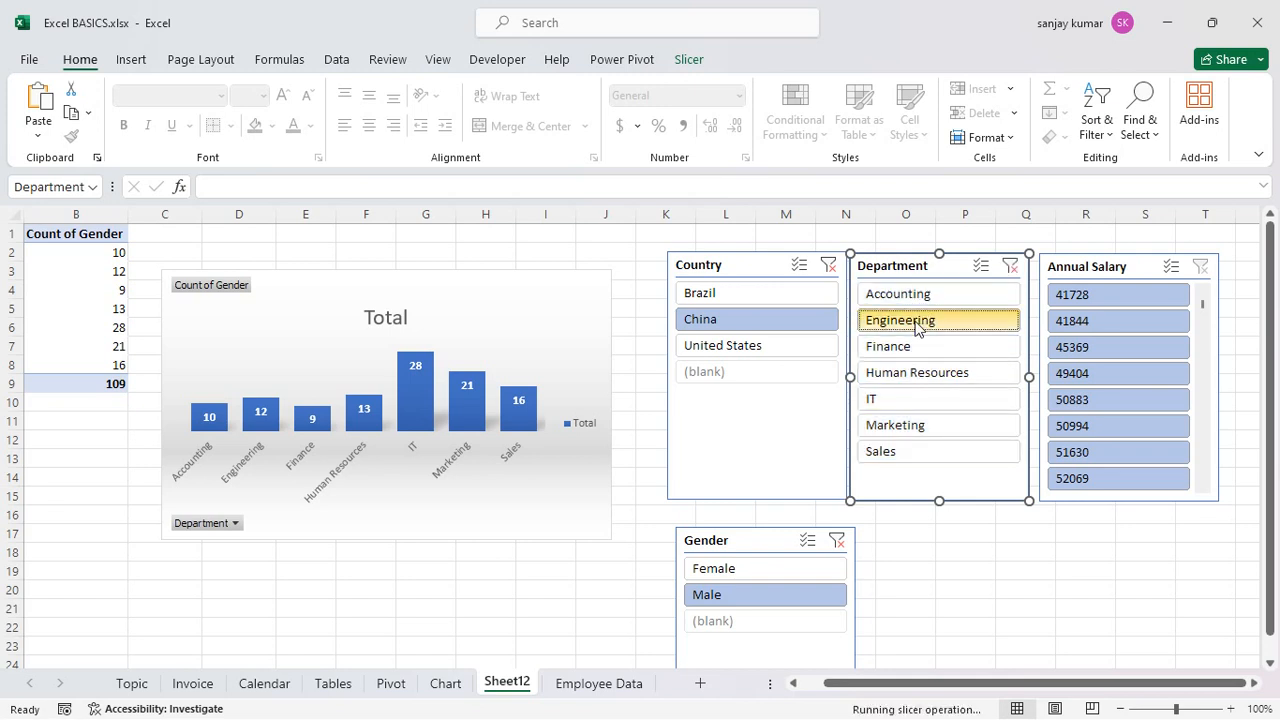
click(910, 320)
click(1009, 268)
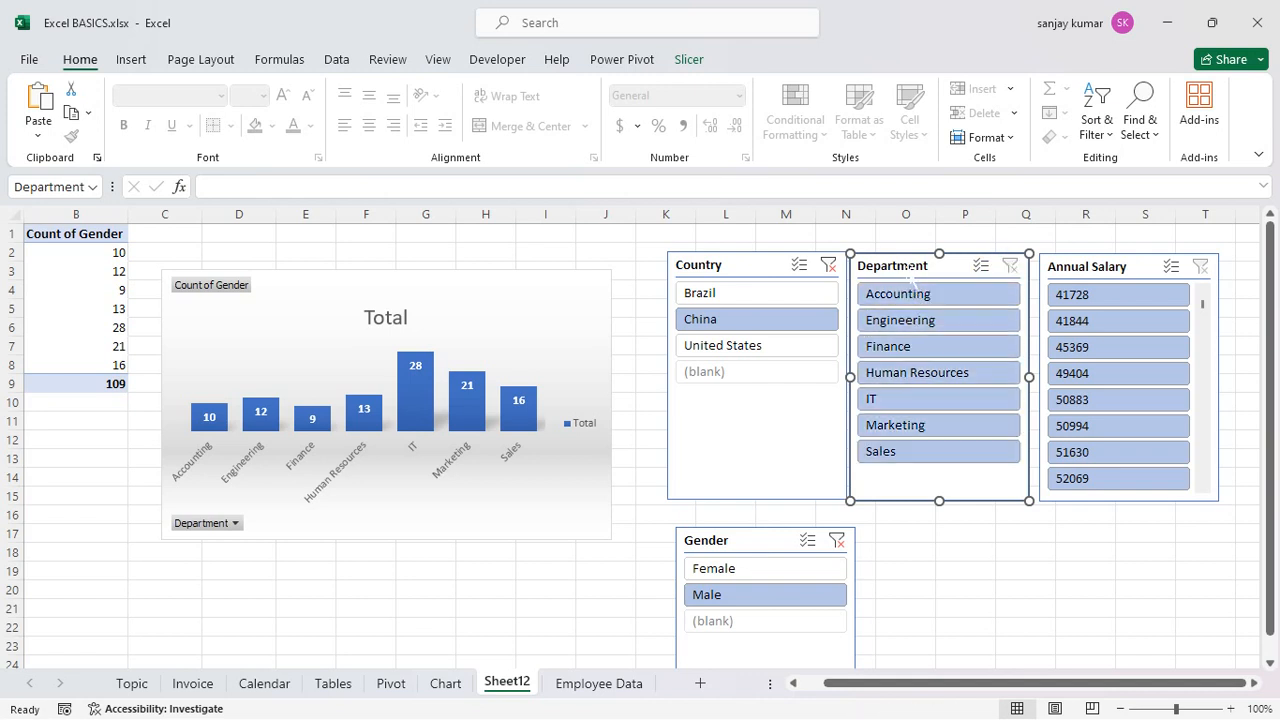
Filter the PivotChart to United States in the Country slicer and alternate the Gender slicer between Female and Male, ending on Female.
click(731, 347)
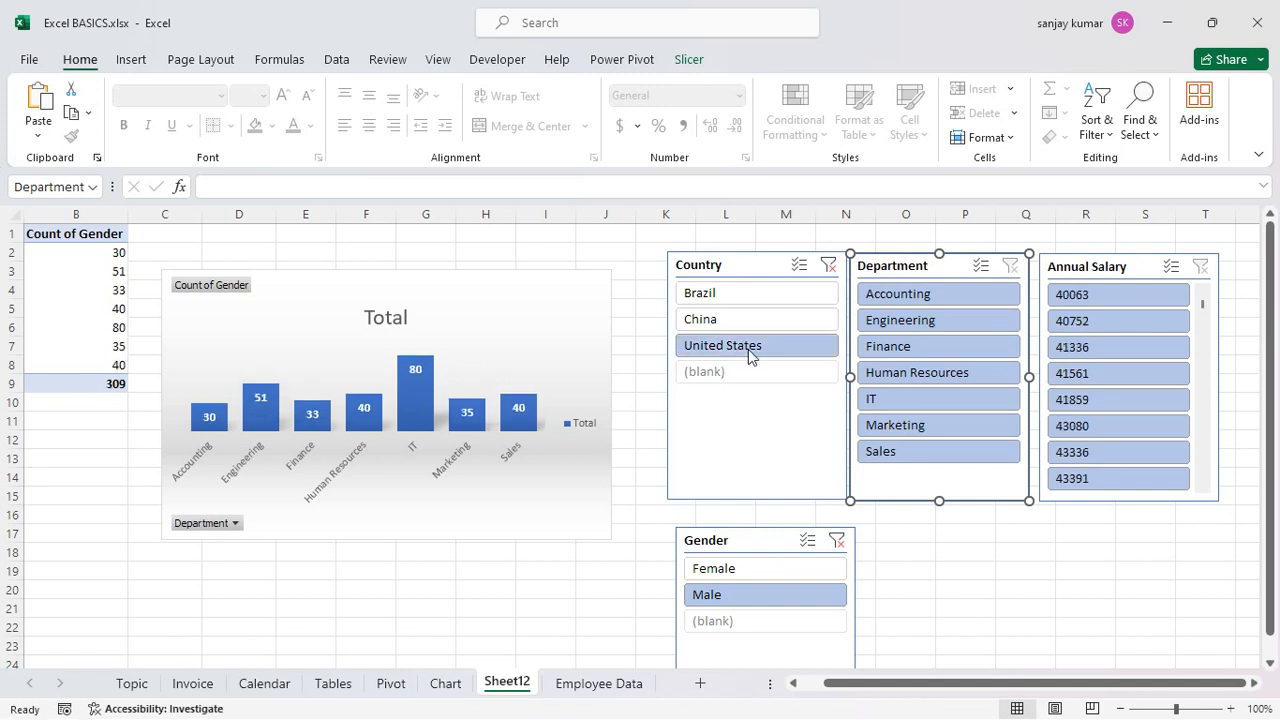
click(751, 570)
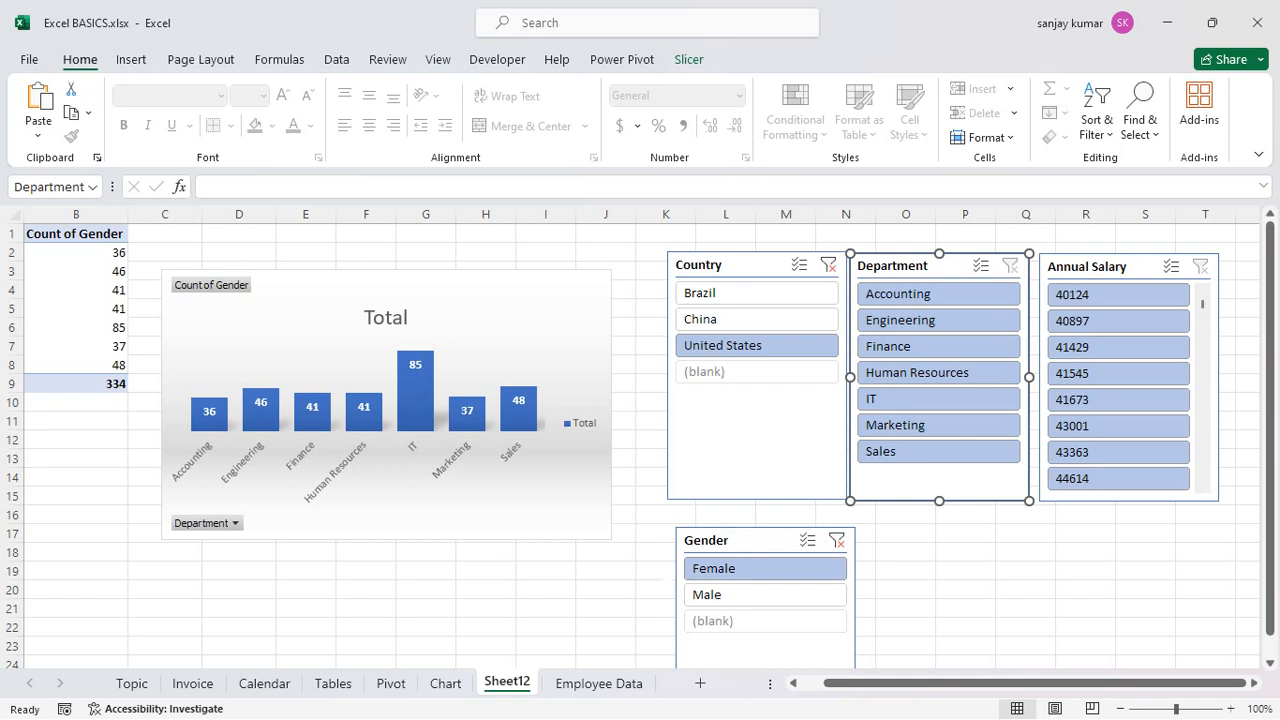
click(717, 590)
click(773, 566)
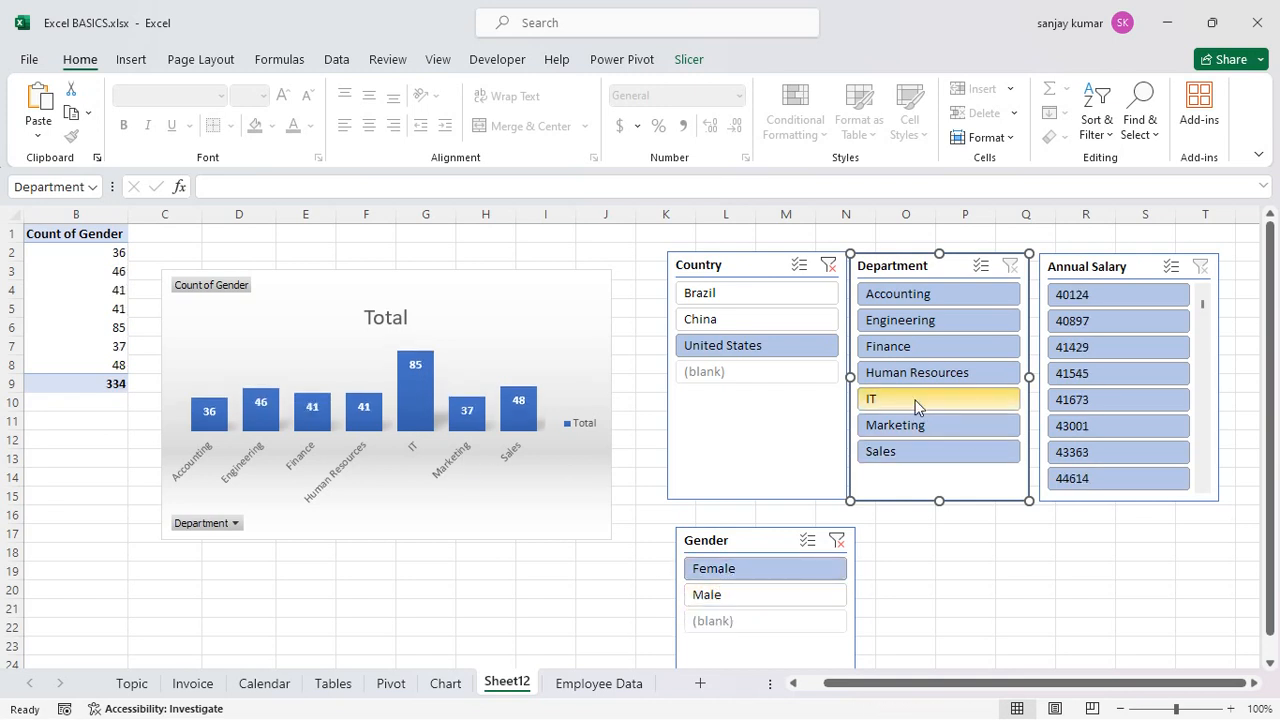
Try Finance, Human Resources and Marketing one at a time in the Department slicer and clear its filter.
click(906, 350)
click(908, 372)
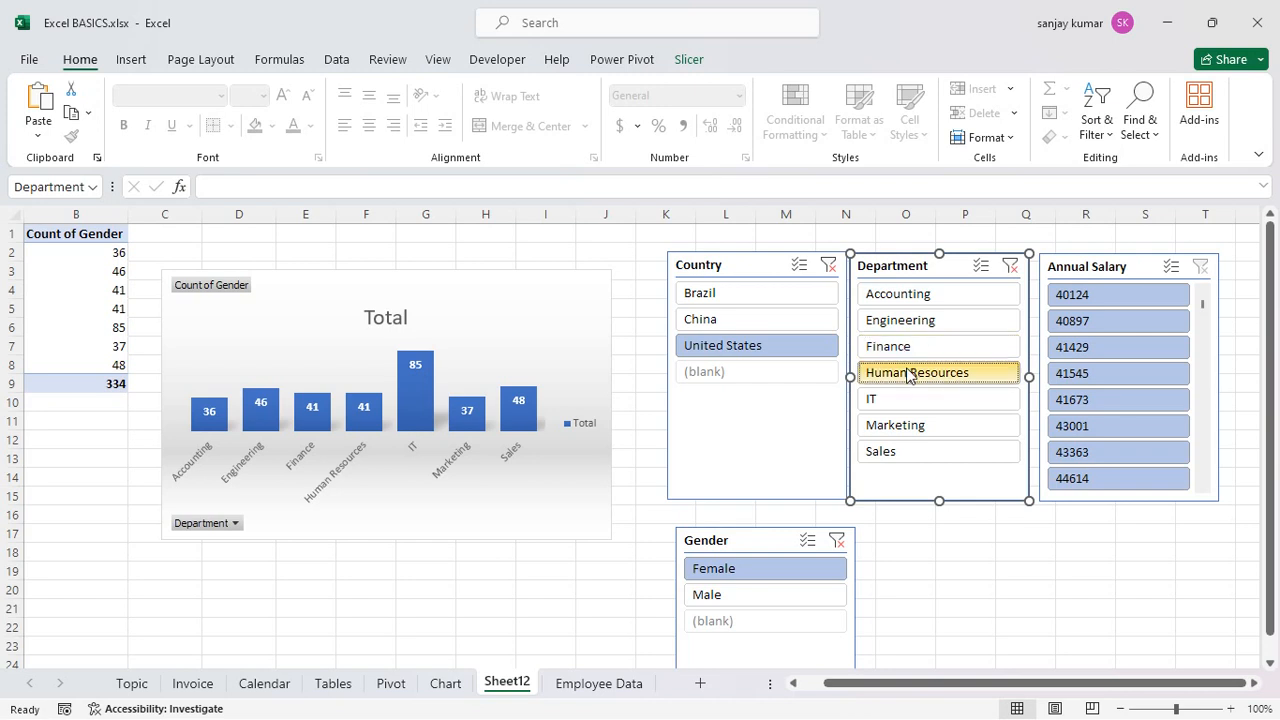
click(908, 425)
click(1010, 268)
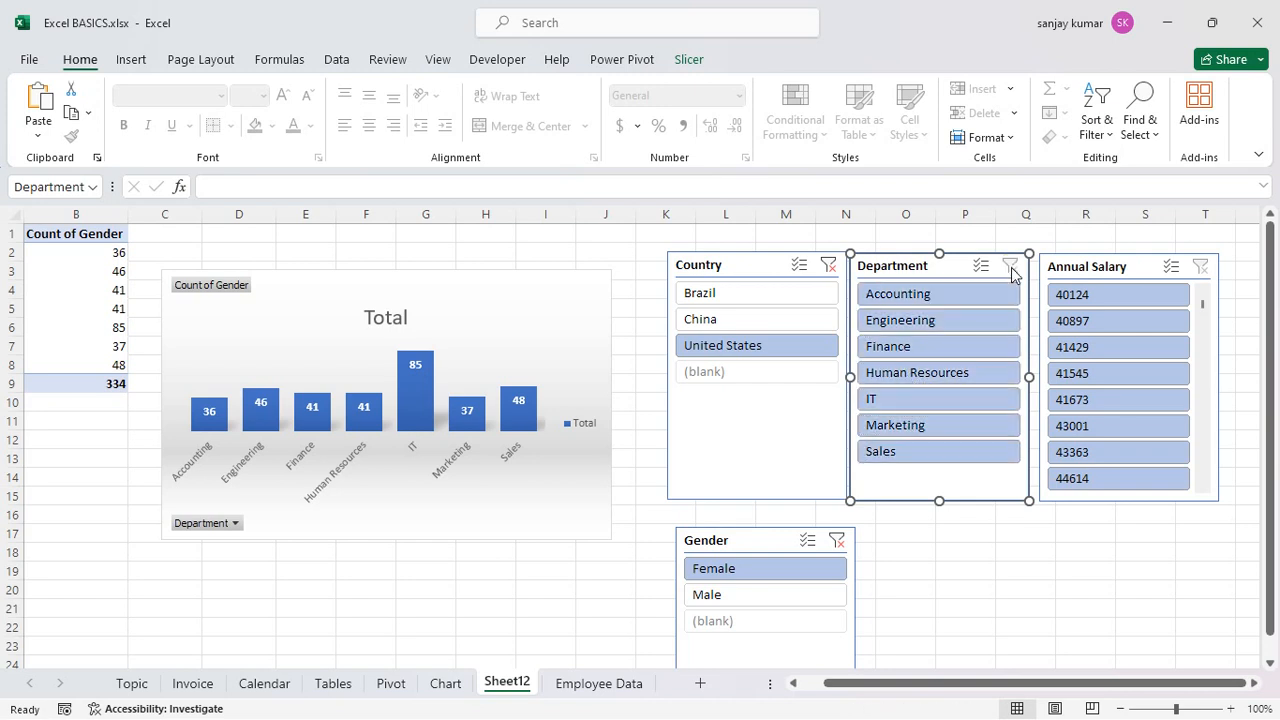
Delete the Department slicer from the sheet.
right_click(1012, 268)
key(Escape)
key(Delete)
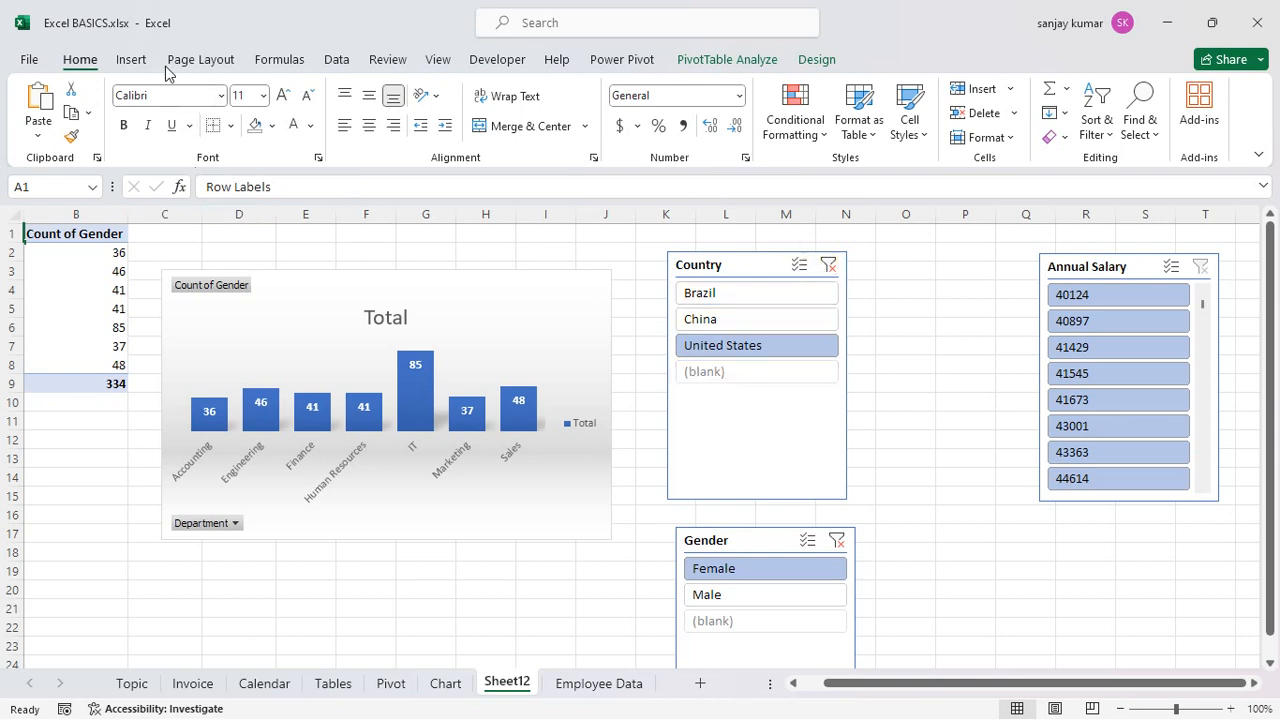
Insert a new Department slicer for the PivotTable and place it between the Country and Annual Salary slicers.
click(132, 62)
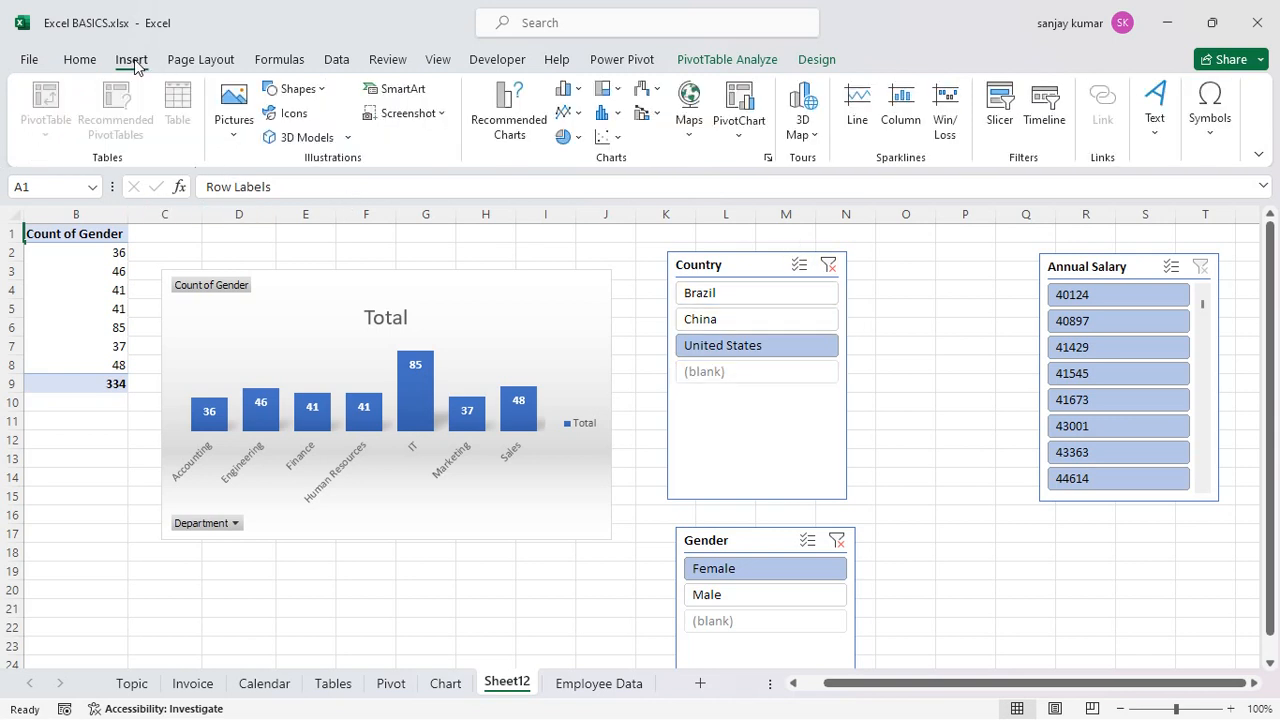
click(1000, 105)
click(800, 231)
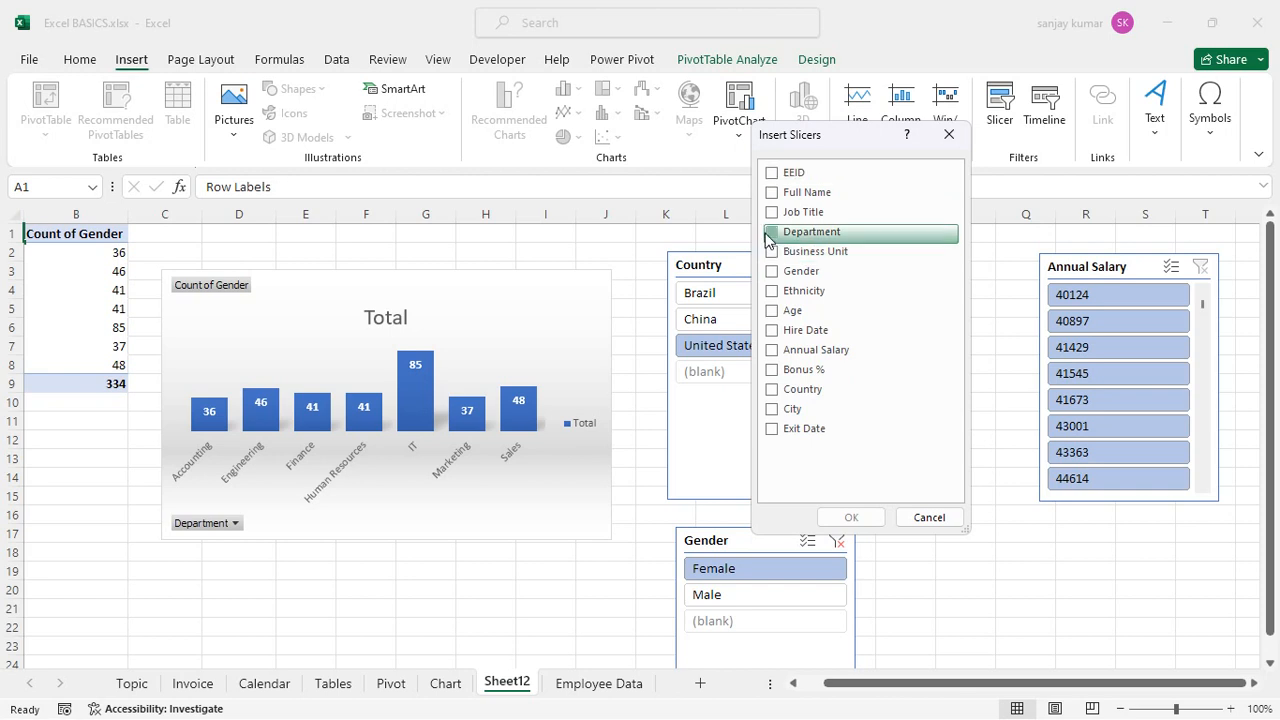
click(851, 517)
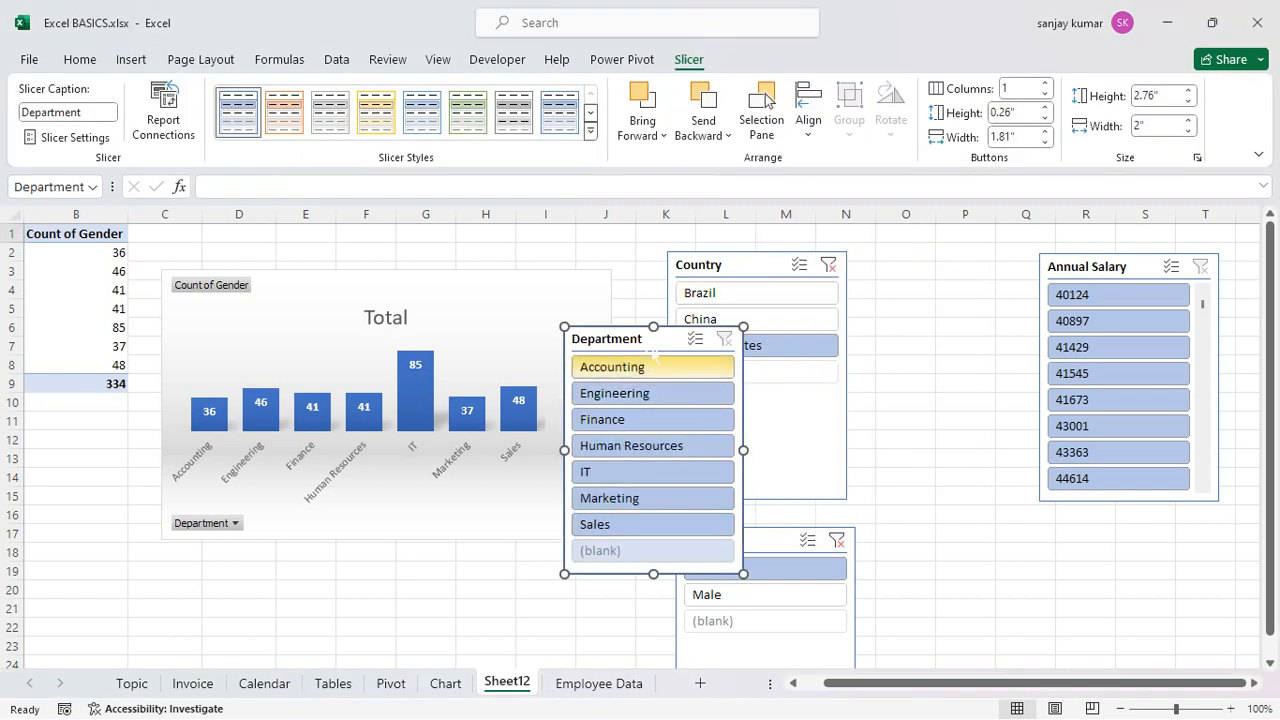
drag(642, 338, 929, 259)
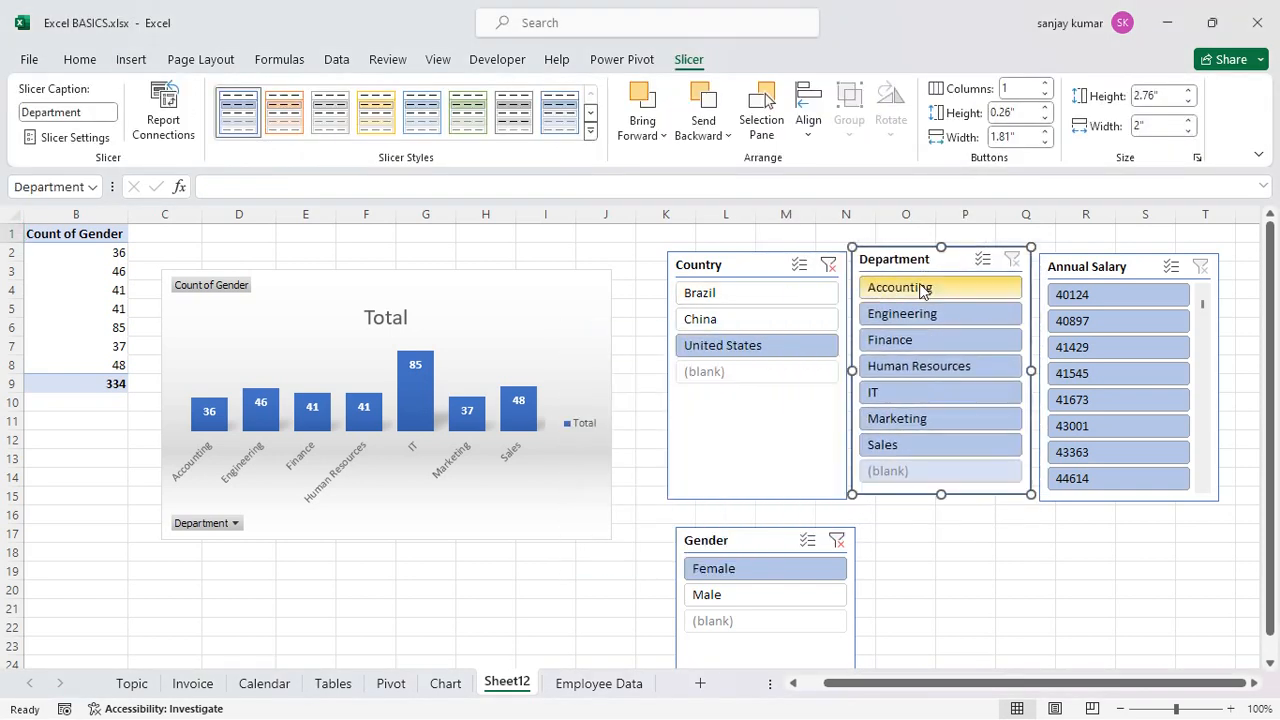
Filter the PivotChart with the new Department slicer to Accounting, switch to Engineering, and return to Accounting.
click(921, 288)
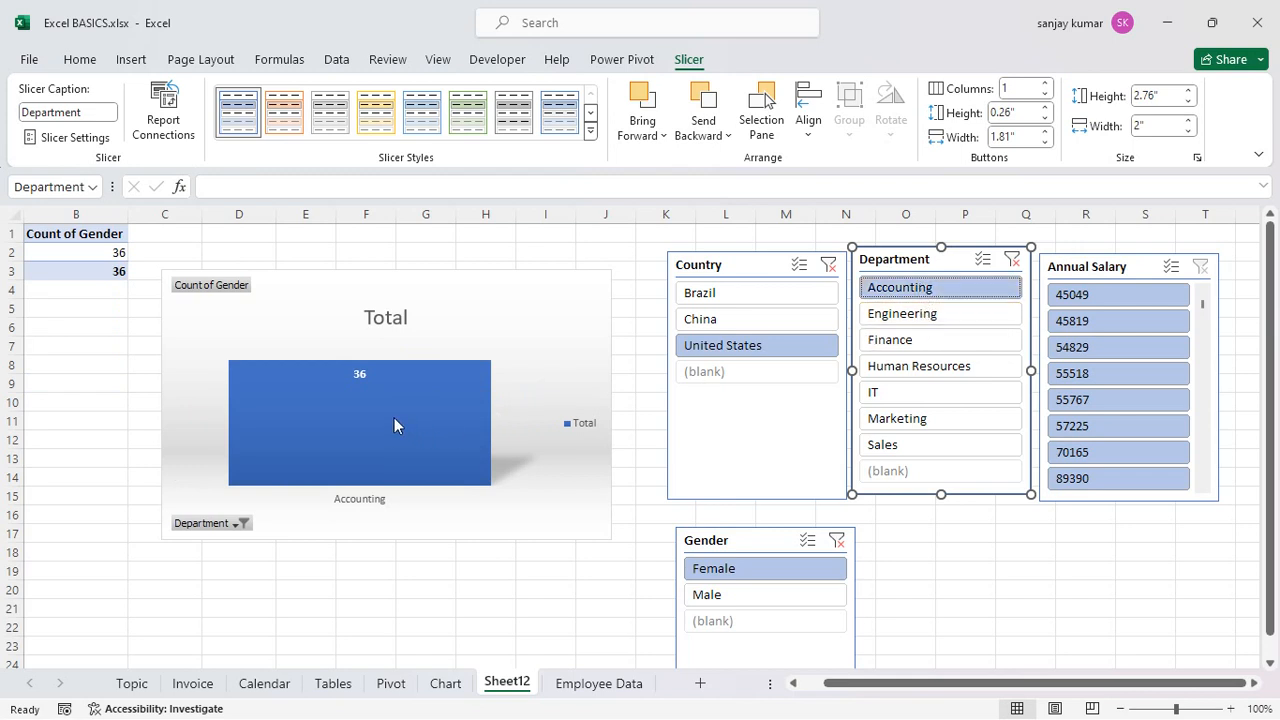
mouse_move(394, 418)
click(896, 318)
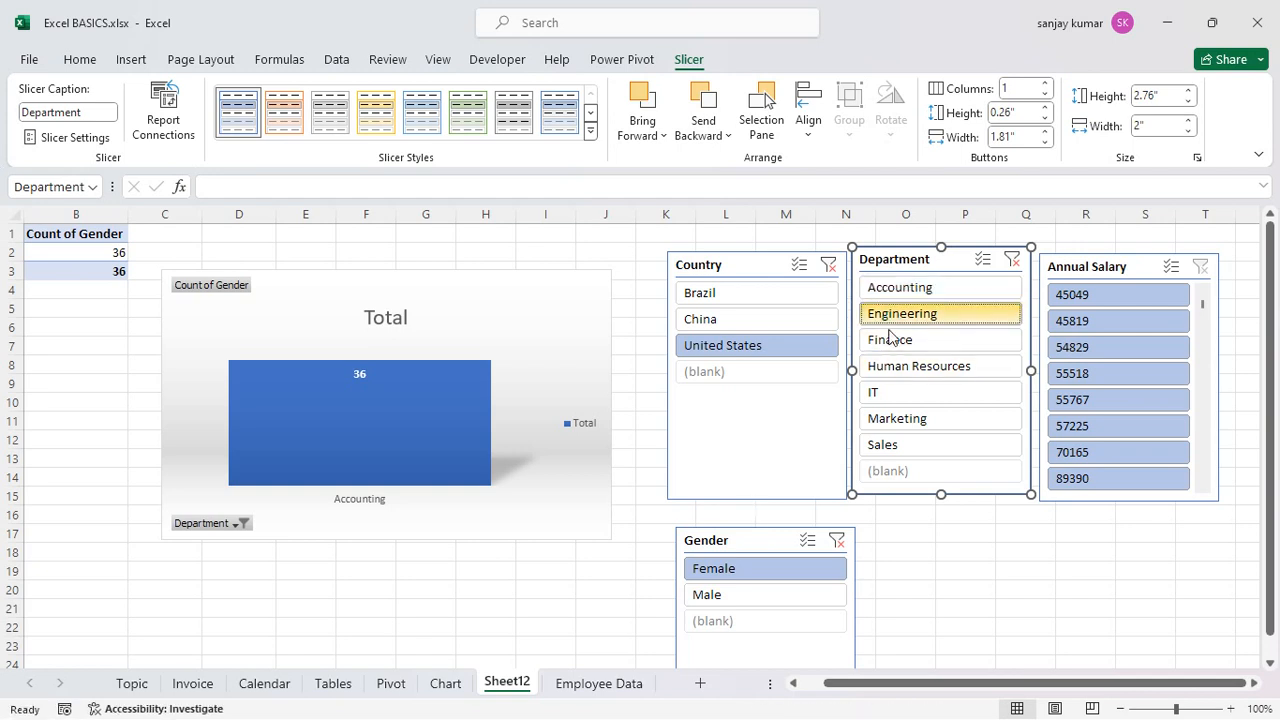
click(928, 290)
Turn on multi-select in the Department slicer and add Engineering, Finance, Human Resources, IT, Marketing and Sales to the selection.
click(983, 259)
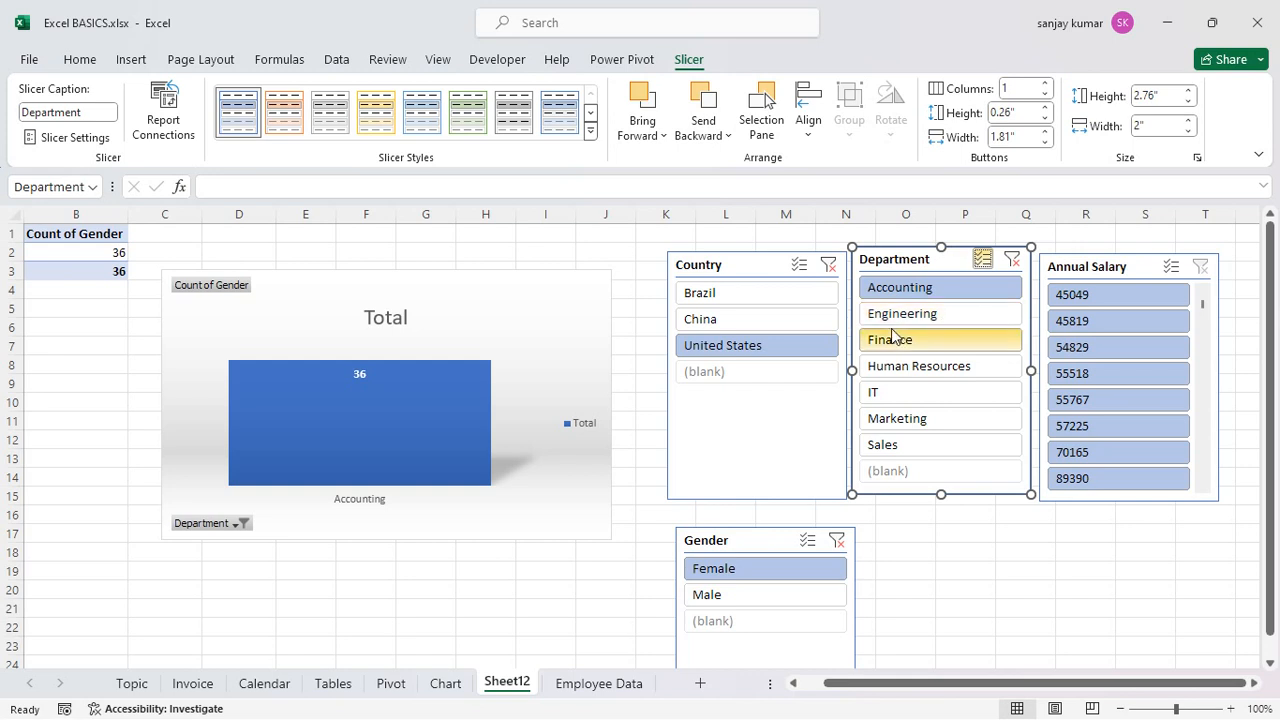
click(896, 313)
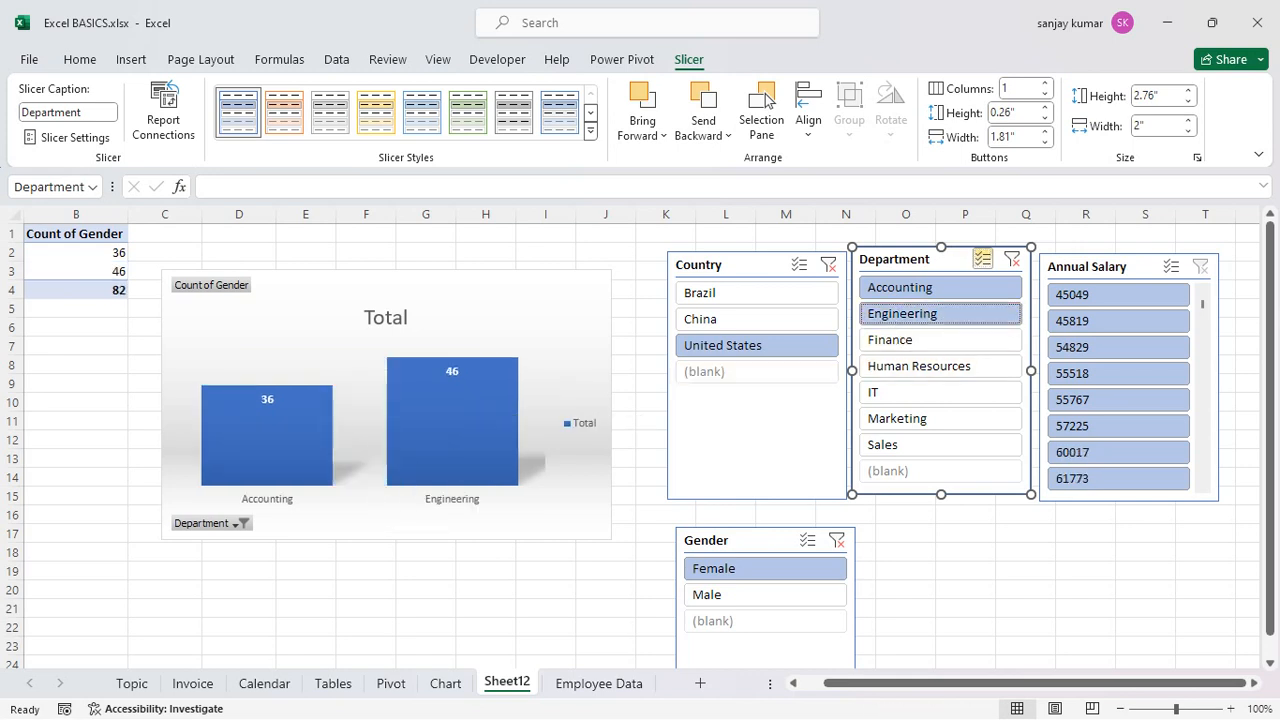
click(900, 340)
click(897, 369)
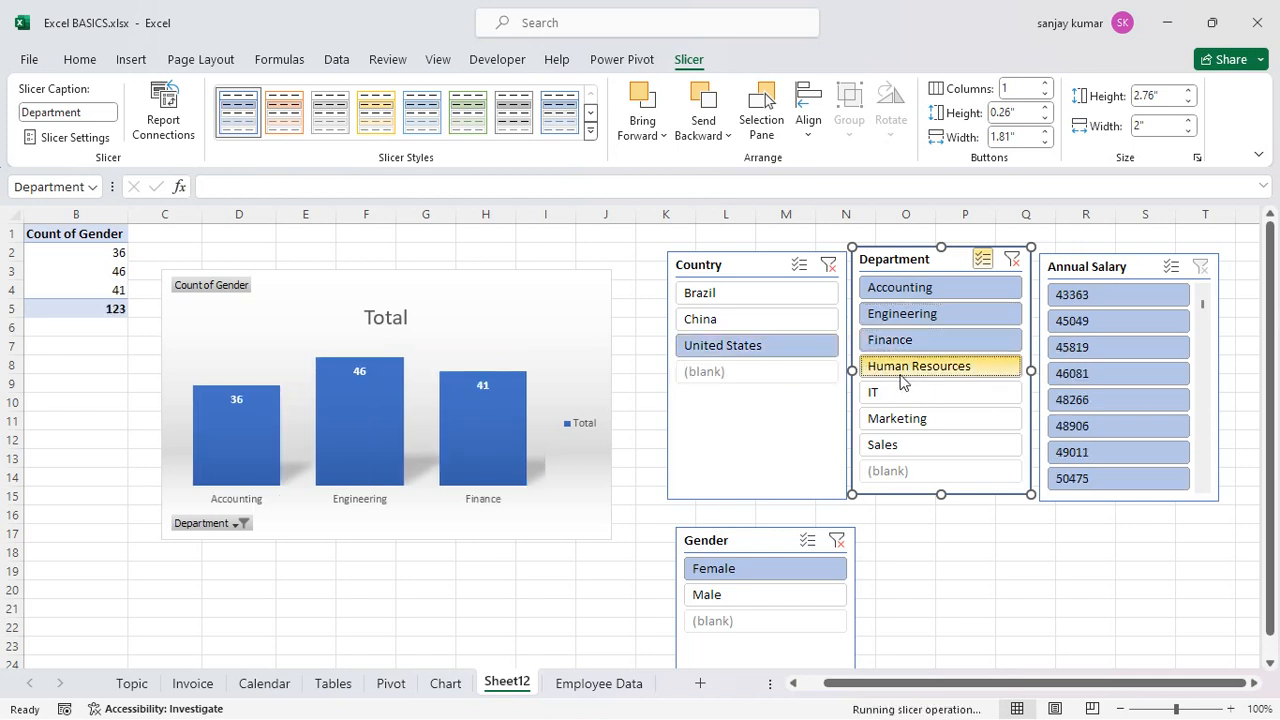
click(890, 395)
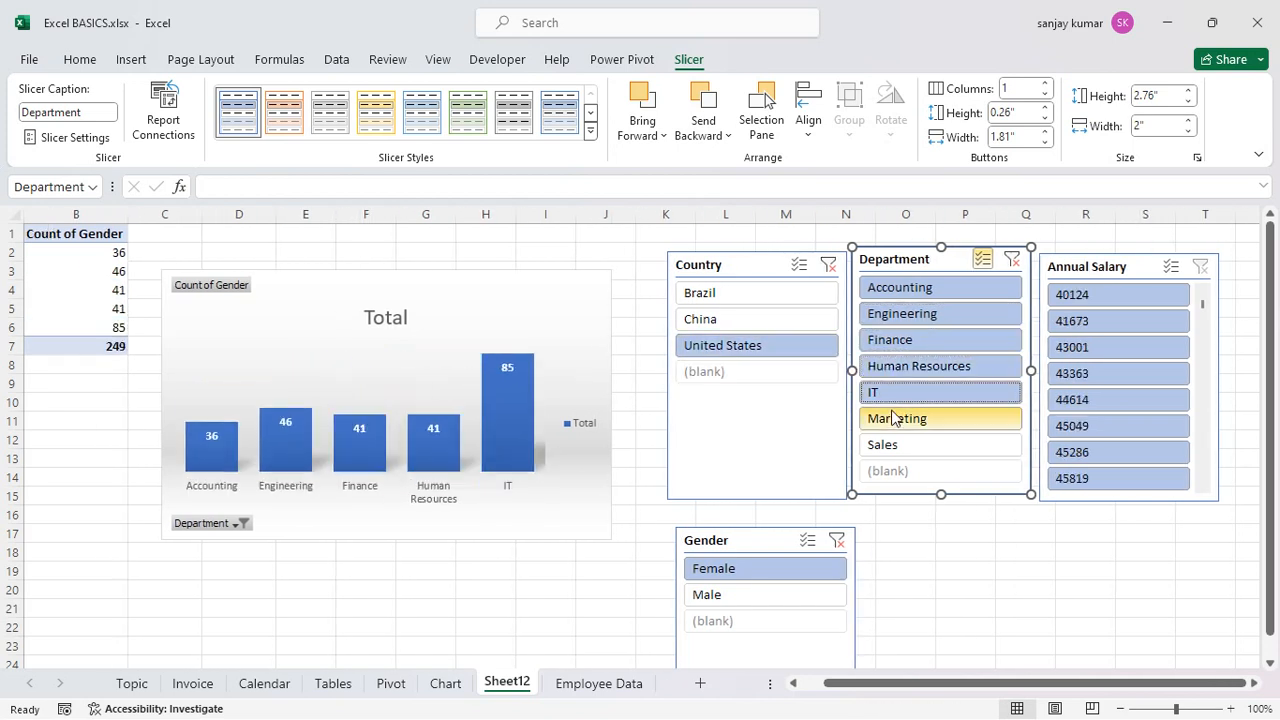
click(895, 417)
click(882, 445)
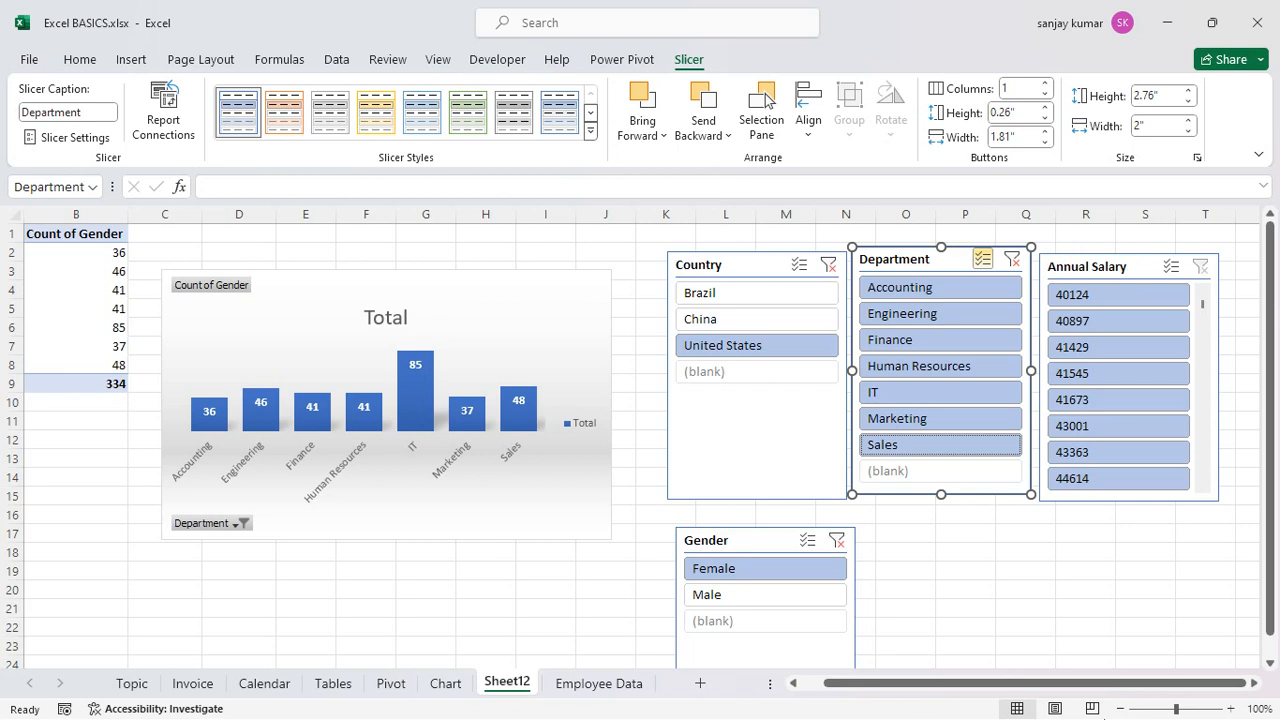
drag(1009, 684, 806, 679)
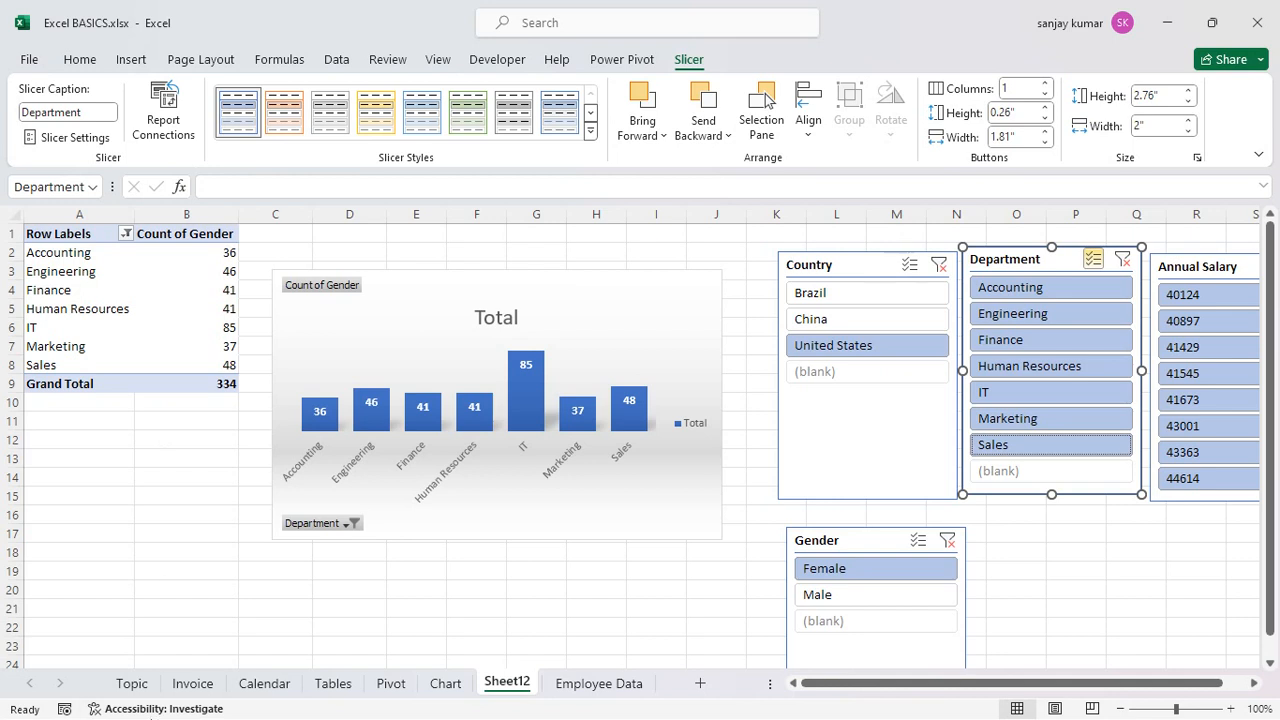
click(152, 718)
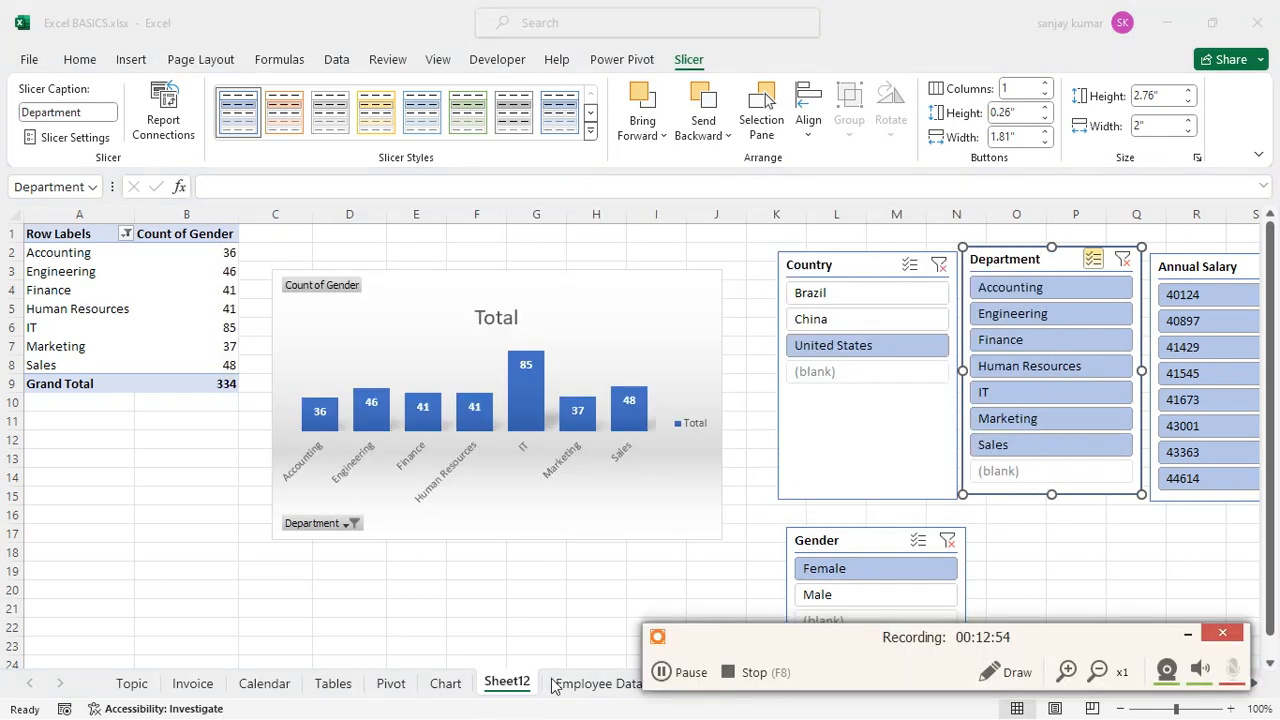